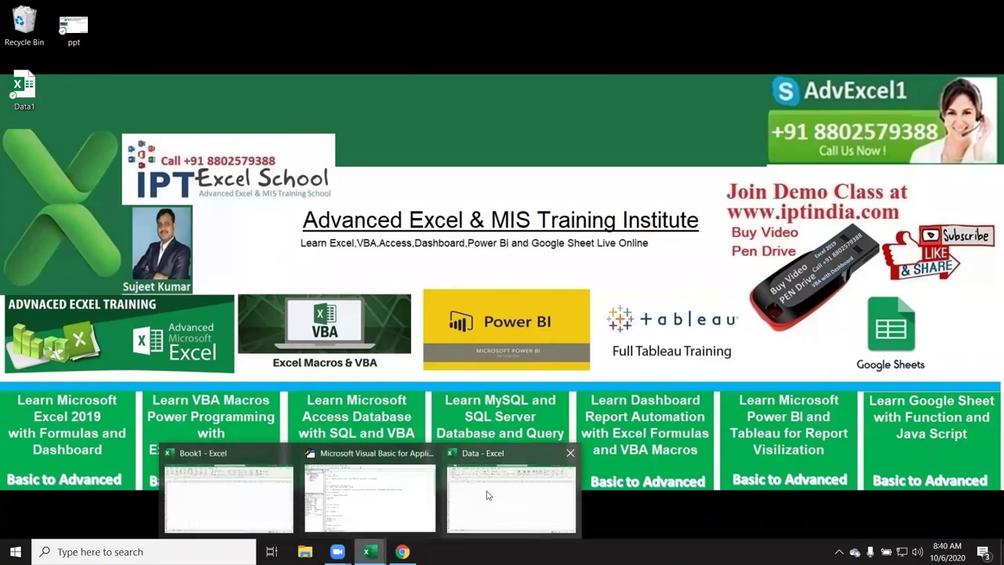
- Bring up Sheet1 of the Data workbook and check where the data ends, at row 797
click(487, 495)
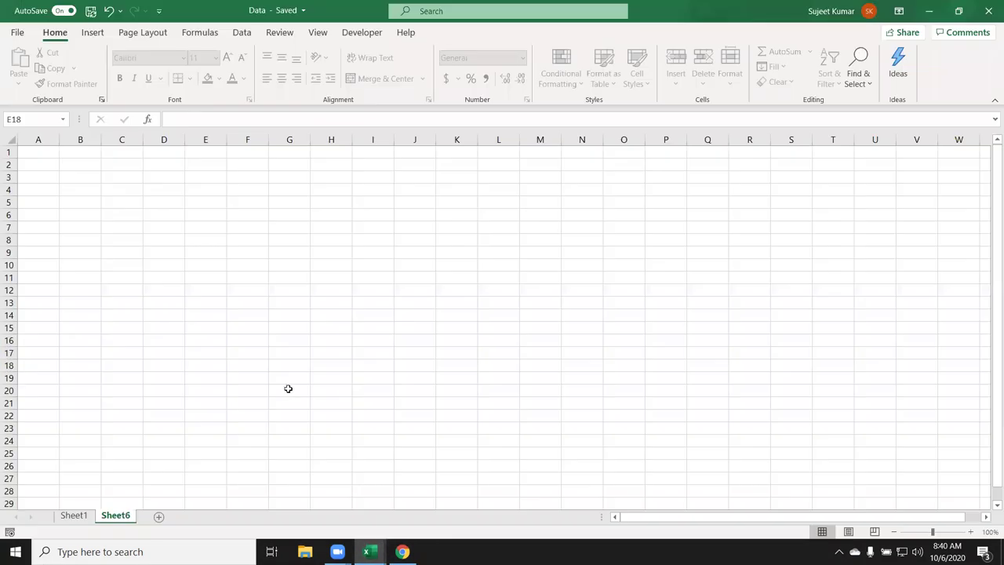
click(73, 516)
click(67, 235)
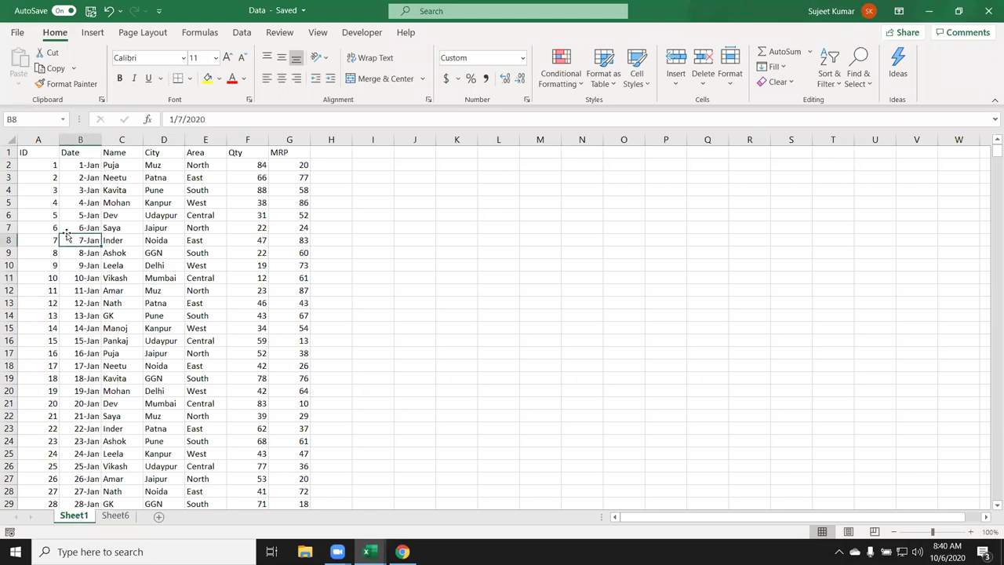
key(ctrl+Down)
key(Down)
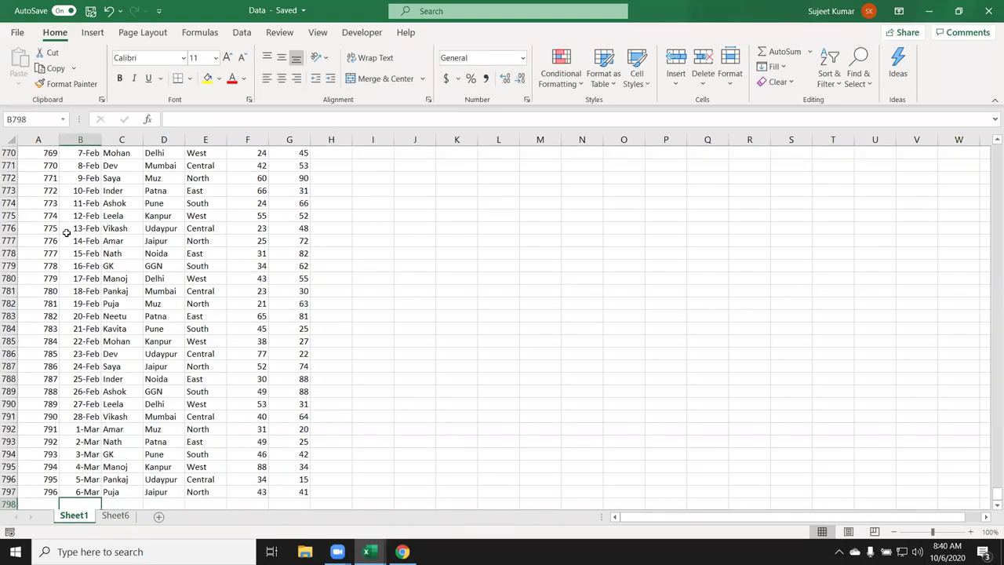
key(Up)
key(ctrl+Up)
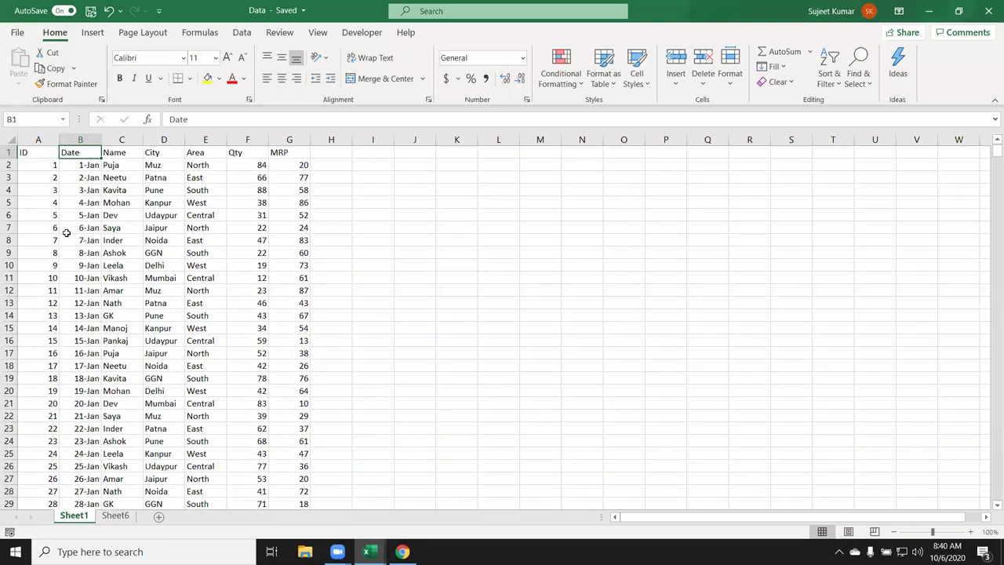
key(ctrl+Down)
key(Down)
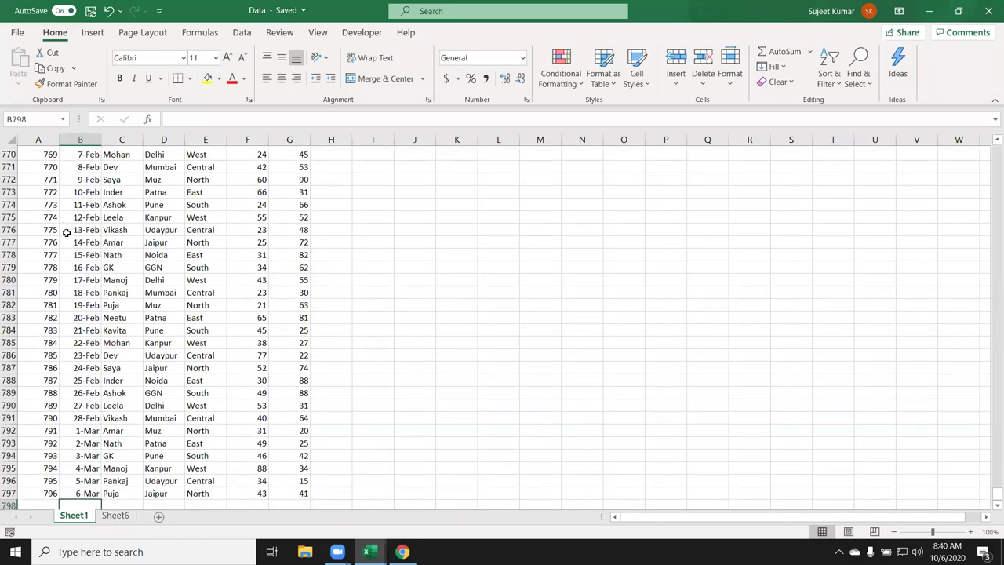
key(Left)
- Select the entire data block A1:G797, from ID through MRP
key(shift+Right)
key(shift+Right)
key(shift+Right)
key(shift+Right)
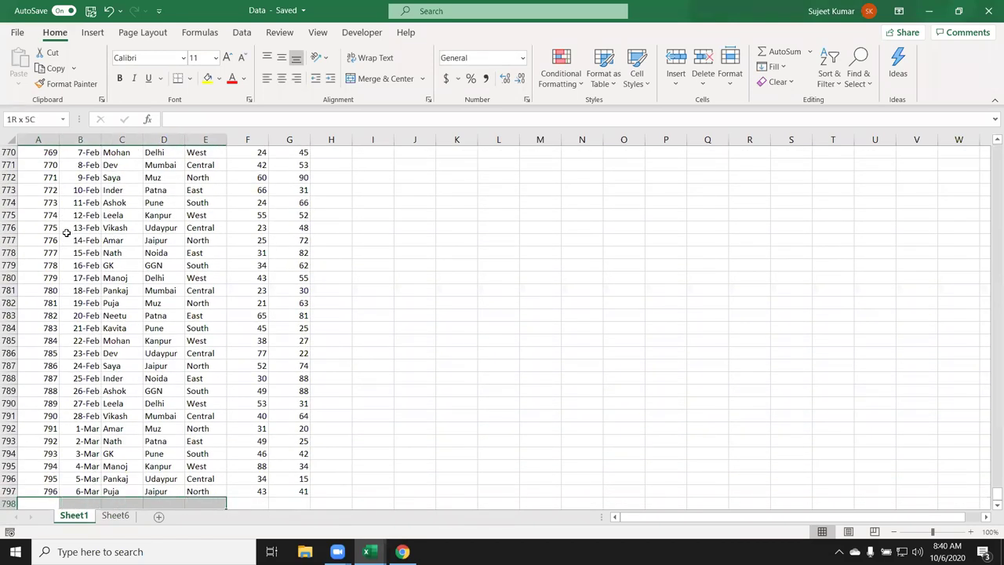
key(shift+Right)
key(shift+Right)
key(shift+Down)
key(shift+Down)
key(shift+Down)
key(shift+Down)
key(shift+Down)
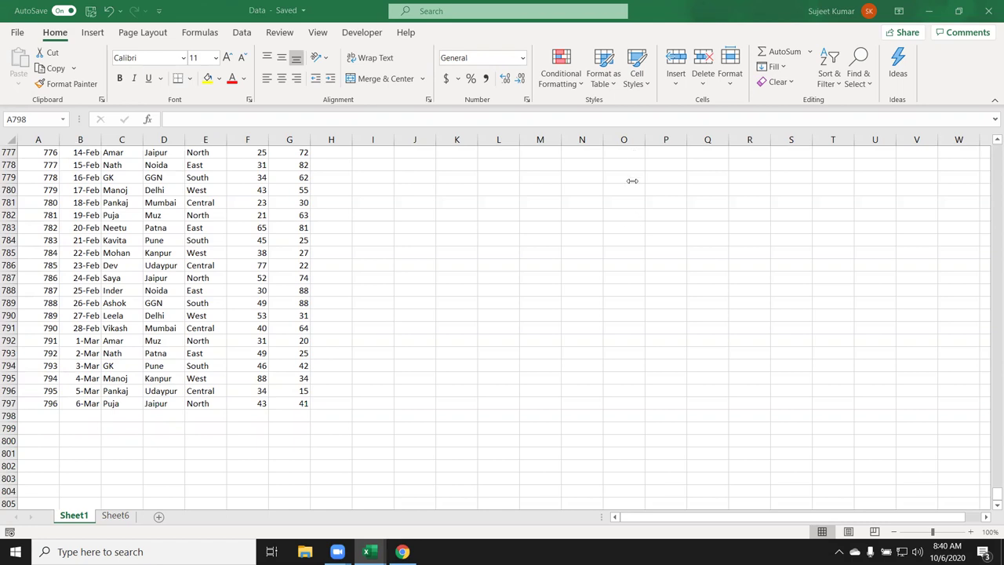
key(ctrl+shift+End)
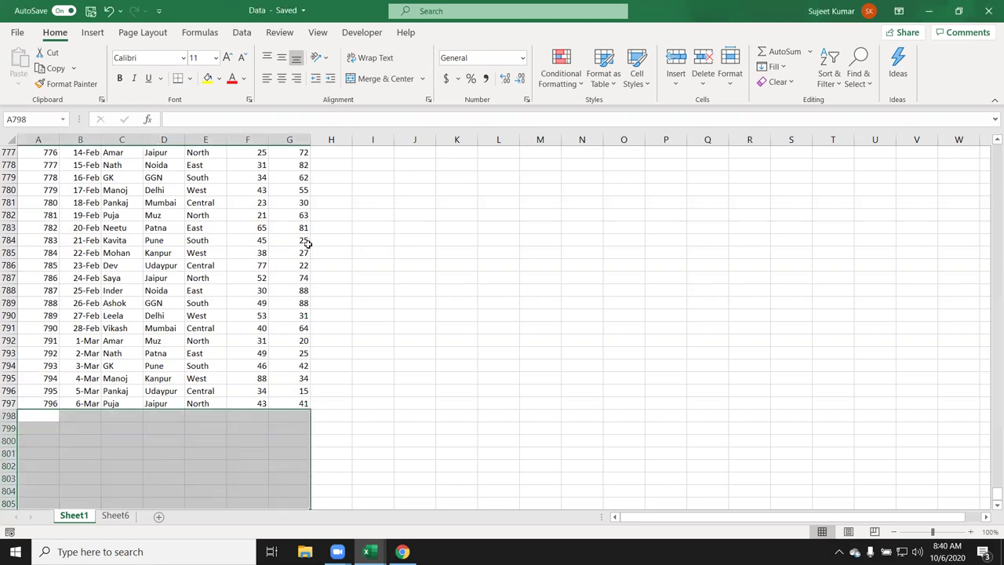
key(Up)
key(ctrl+Home)
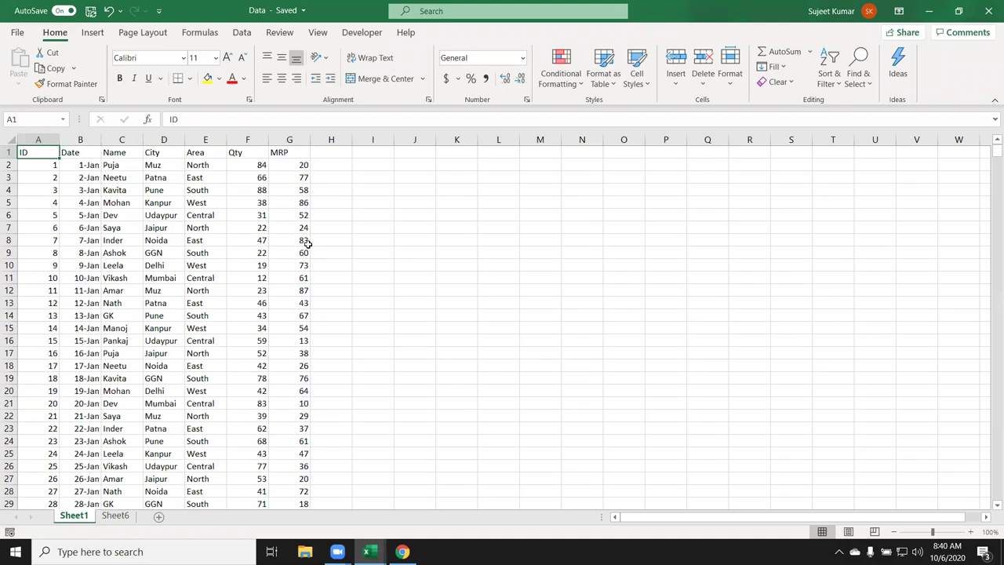
key(ctrl+shift+Right)
key(ctrl+shift+Down)
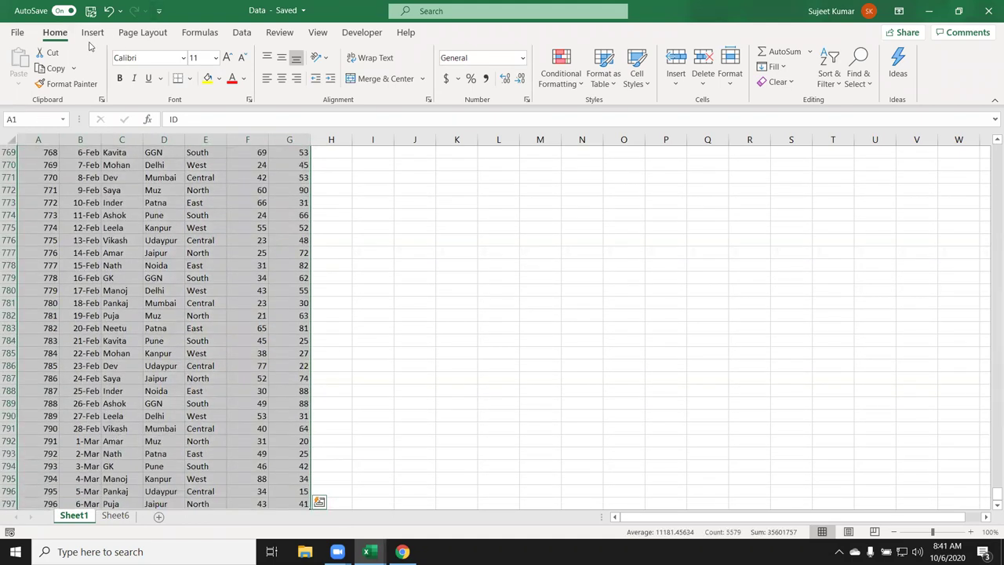
click(92, 33)
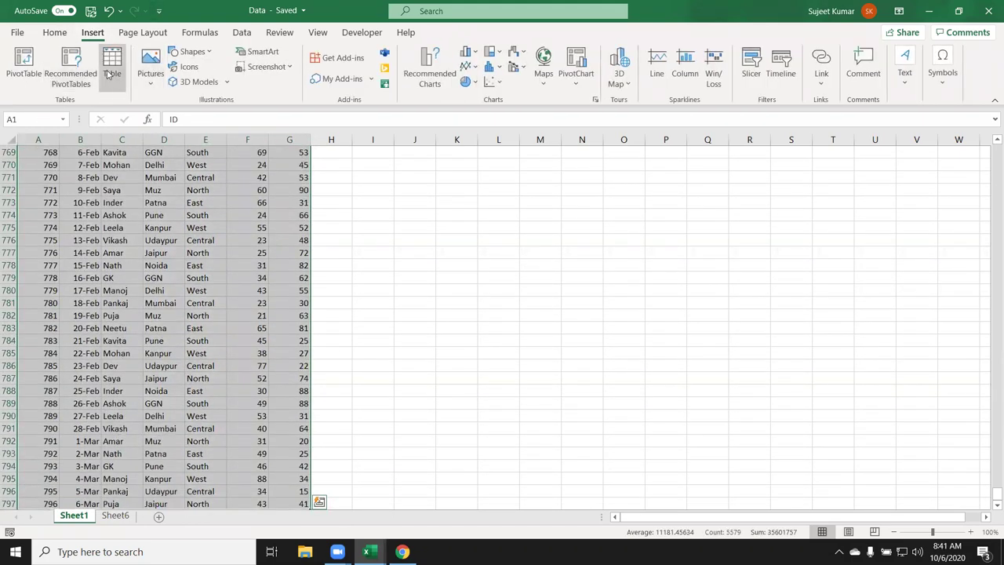
click(108, 73)
click(414, 332)
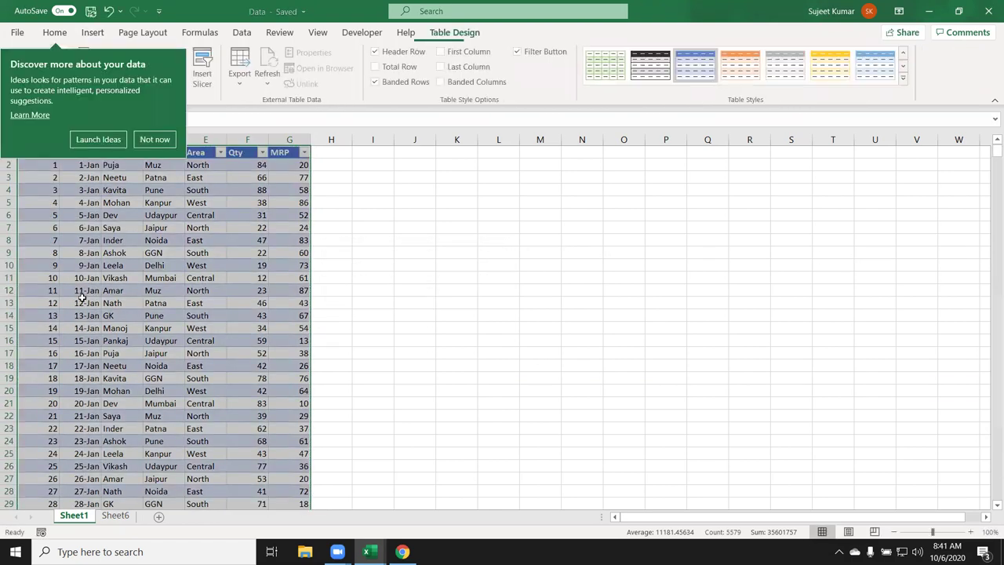
click(156, 140)
click(110, 266)
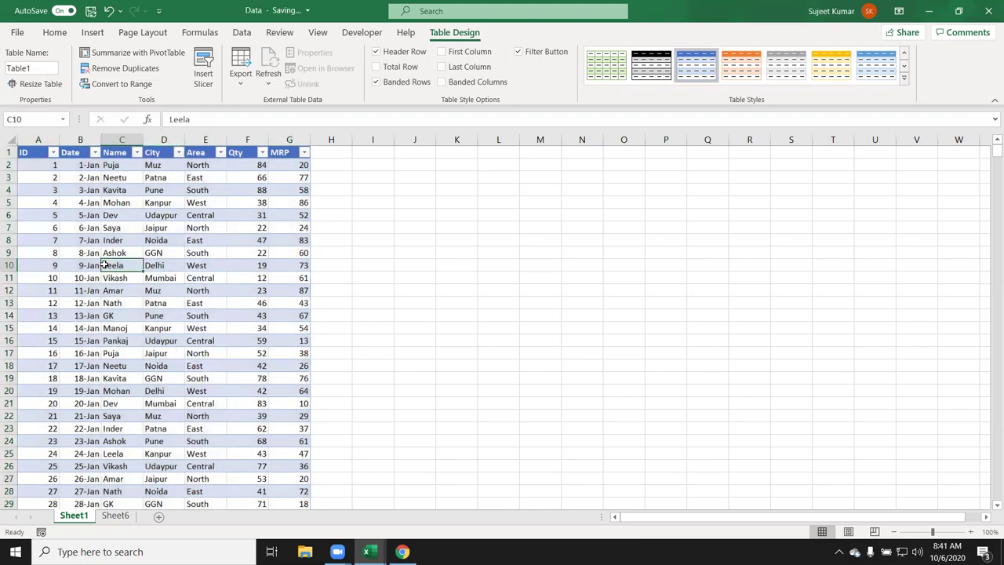
key(ctrl+Down)
key(Down)
key(Down)
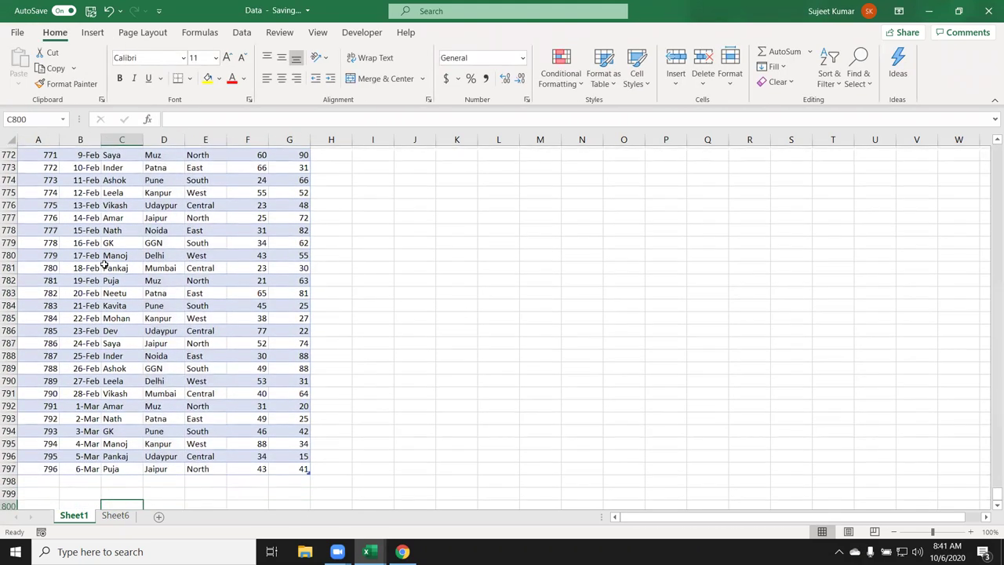
key(Left)
key(Left)
key(Up)
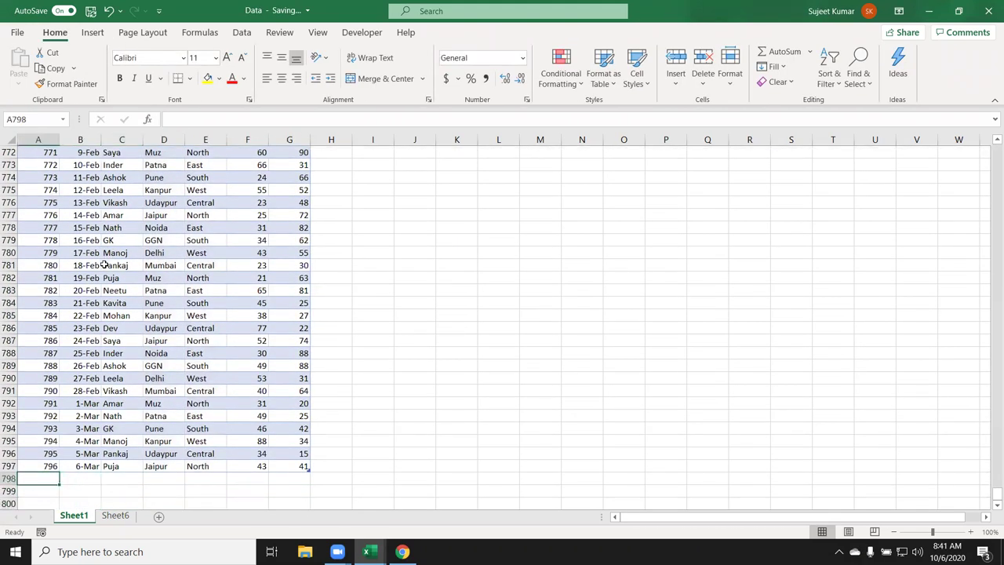
text(797)
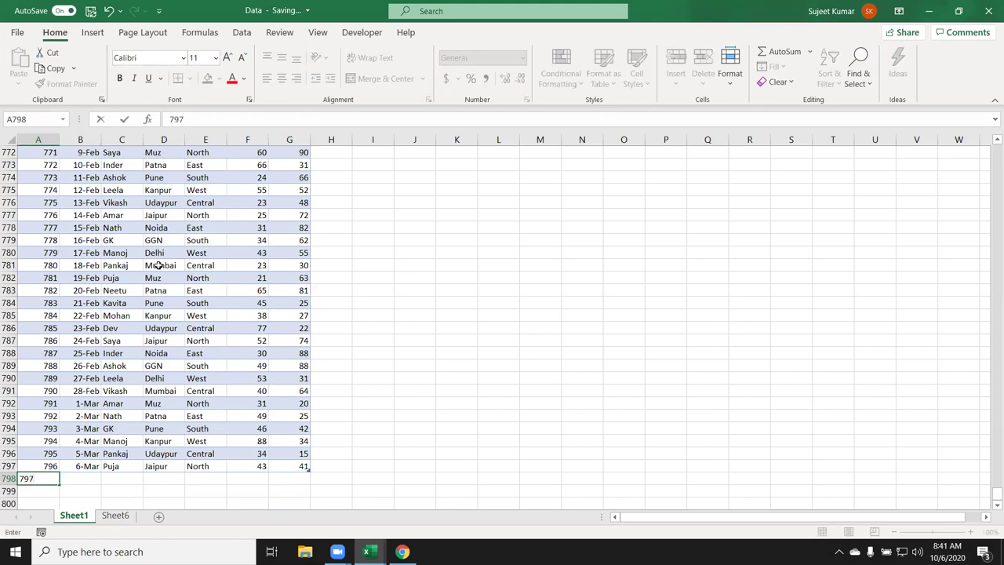
key(ctrl+Return)
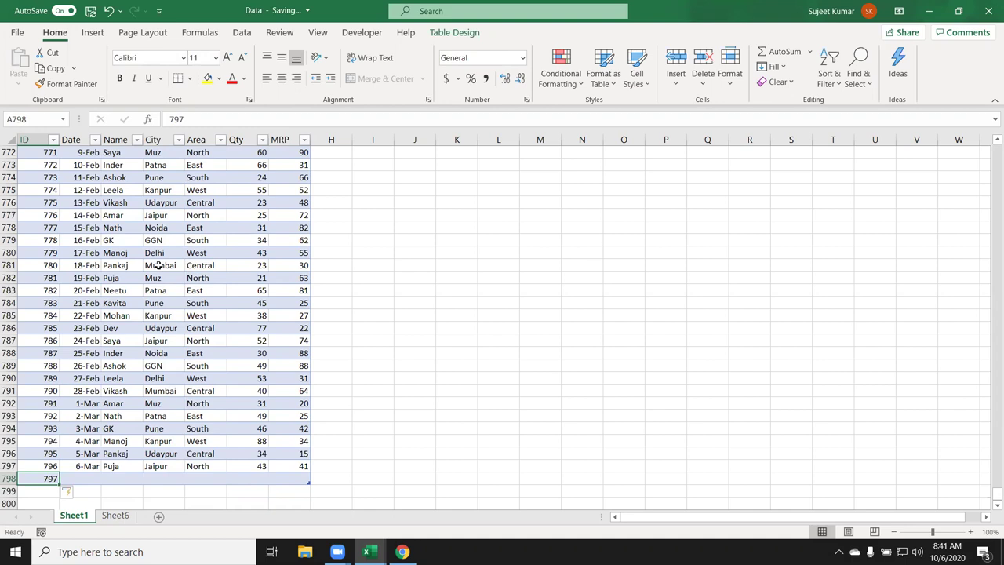
key(ctrl+z)
key(ctrl+z)
key(Up)
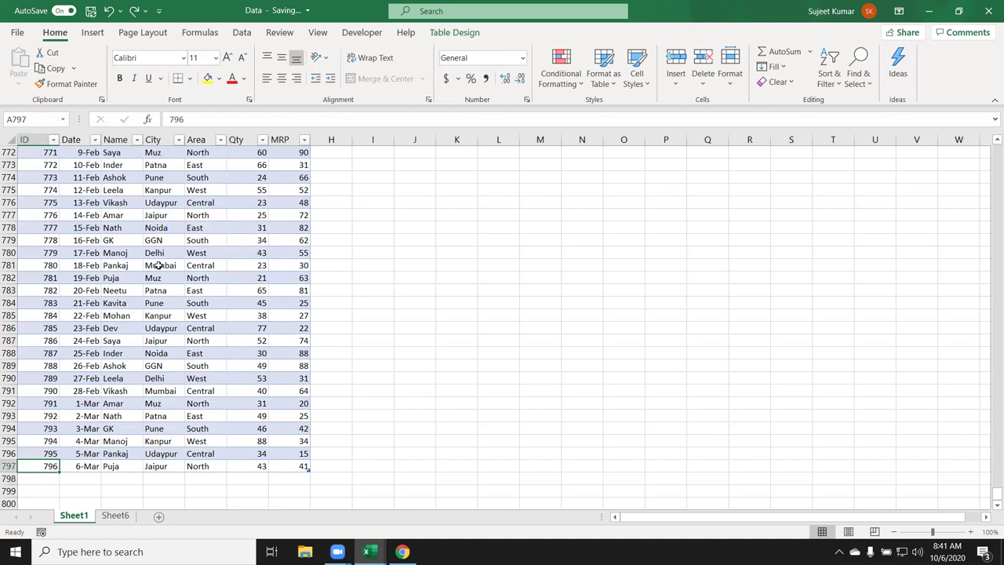
key(ctrl+z)
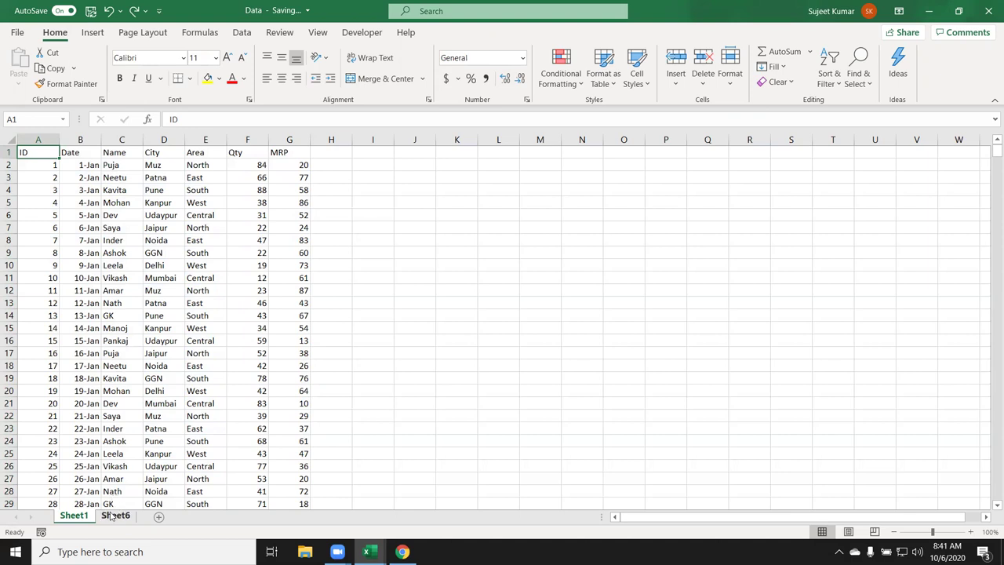
- Start a new PivotTable at Sheet6!A2 set to use an external data source
click(116, 515)
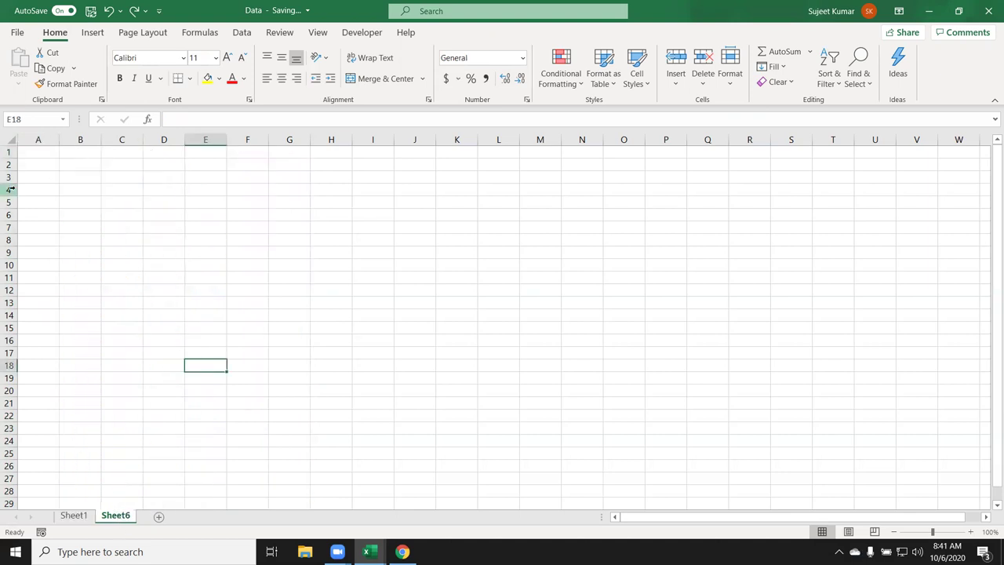
click(35, 162)
click(93, 33)
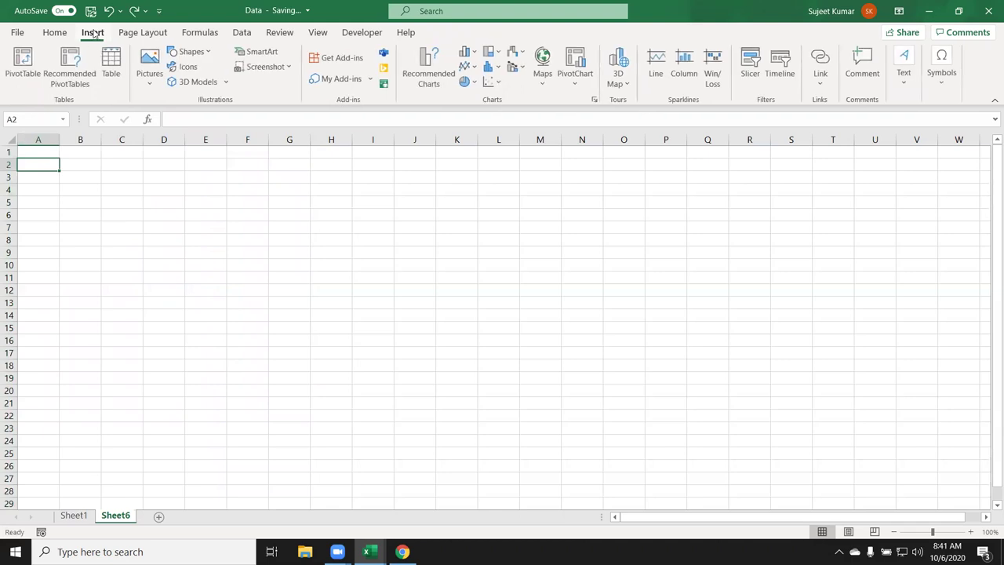
click(23, 69)
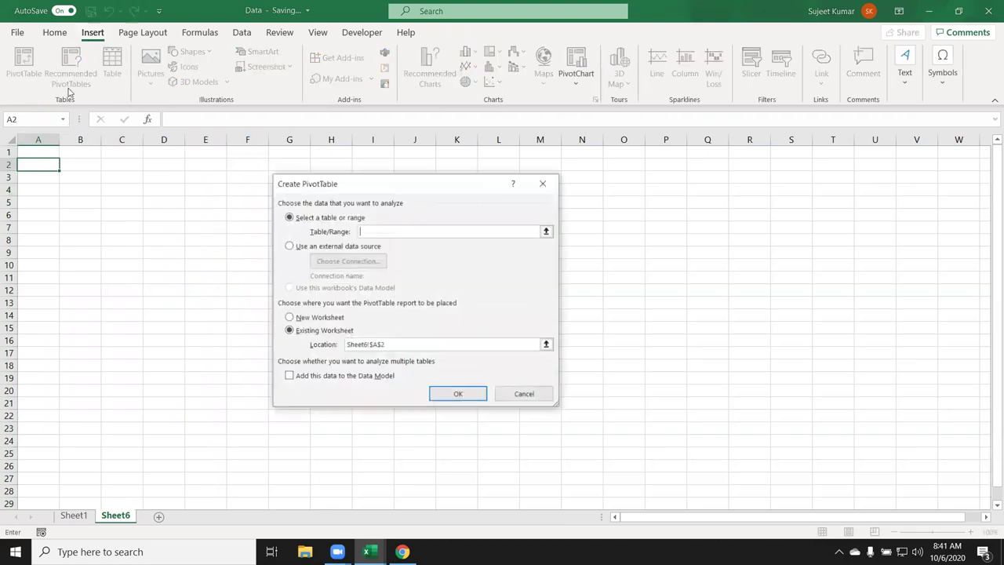
click(290, 246)
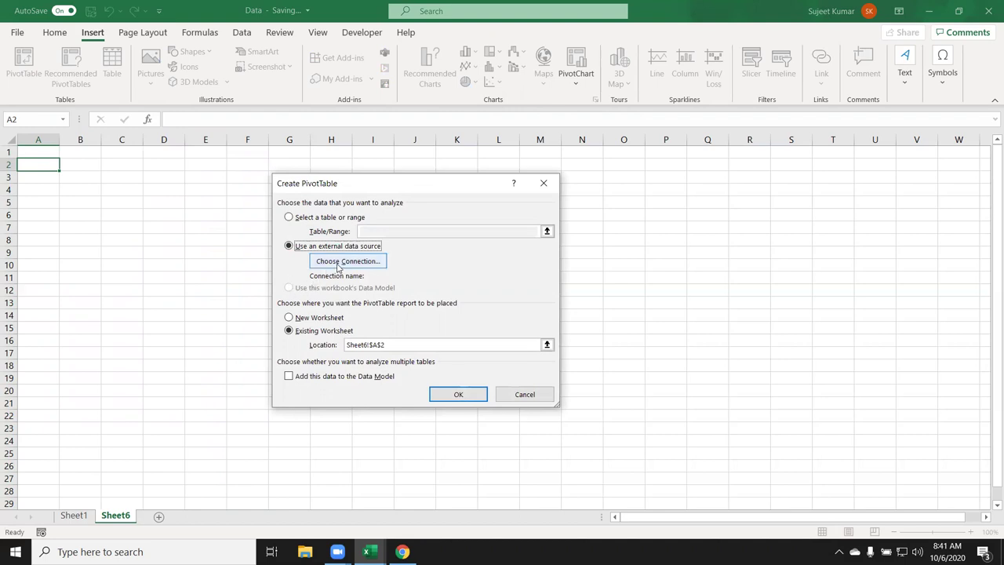
- Pick the Data workbook in Documents as the PivotTable's connection file, listing Sheet1$ and Sheet6$
click(338, 265)
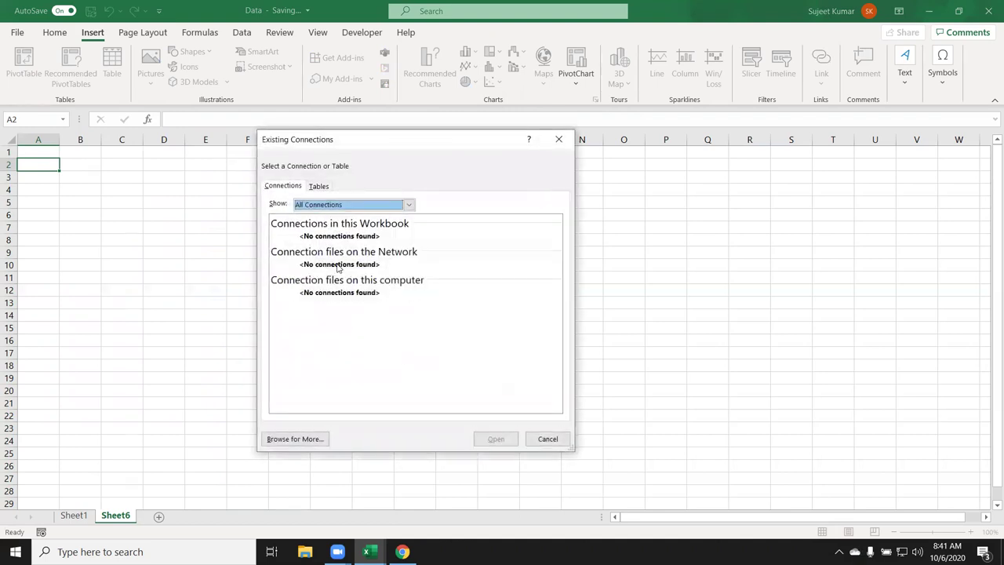
click(288, 438)
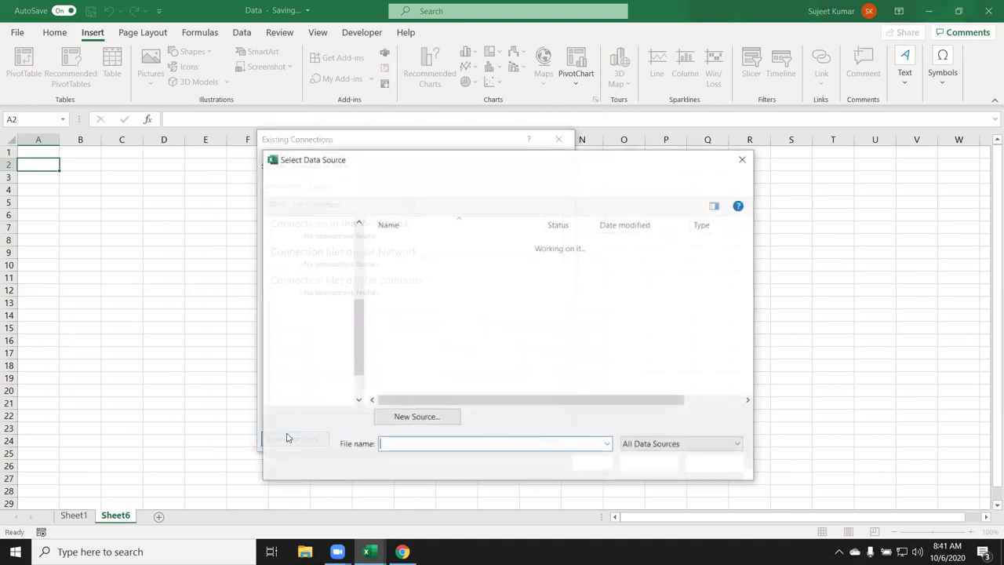
mouse_move(315, 292)
click(329, 295)
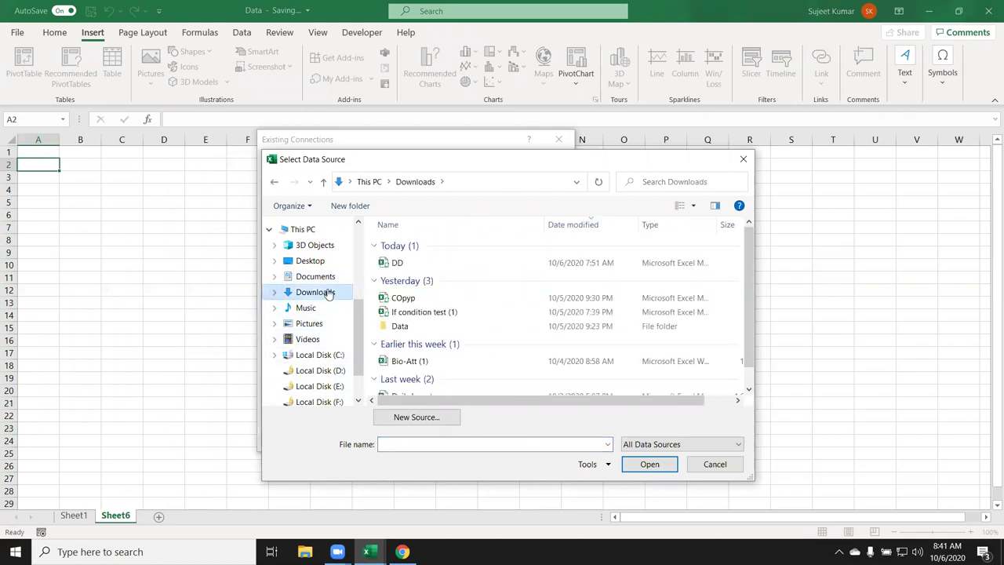
scroll(449, 349, down, 1)
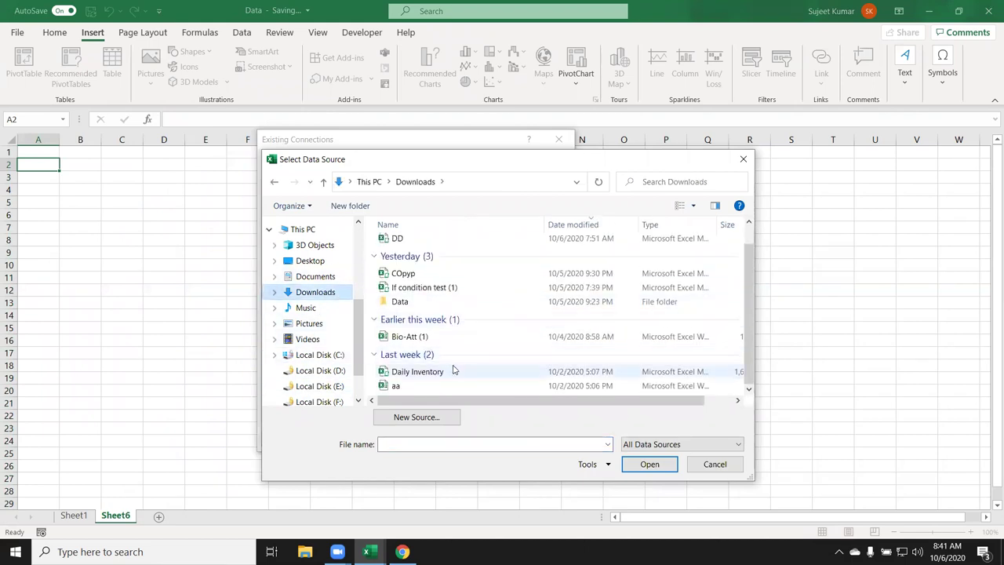
click(328, 278)
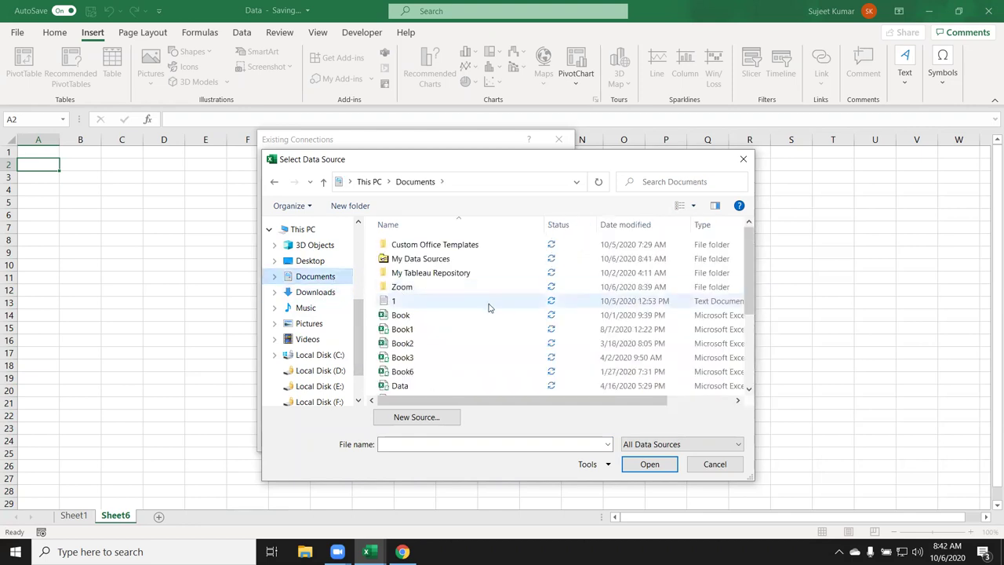
scroll(488, 307, down, 2)
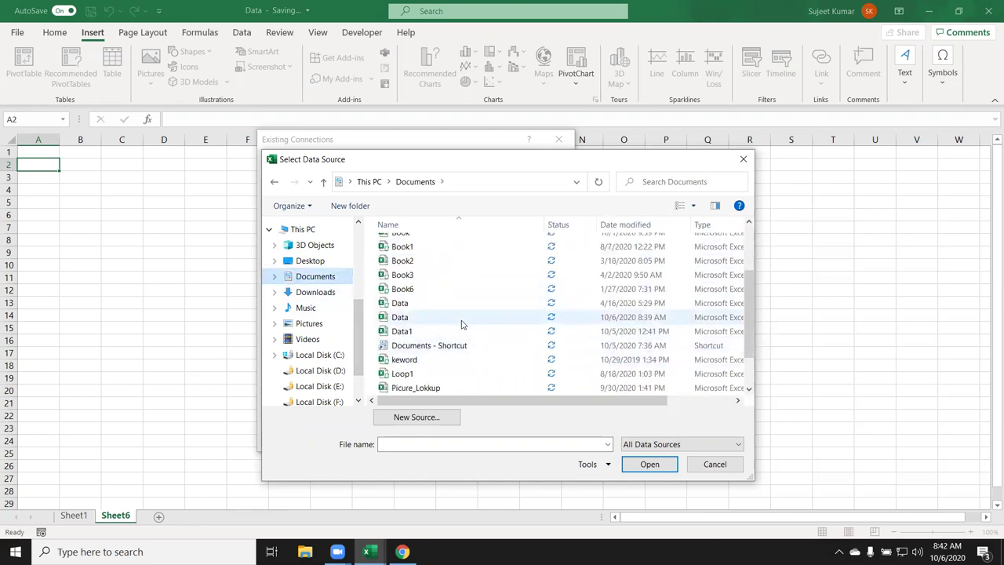
click(462, 323)
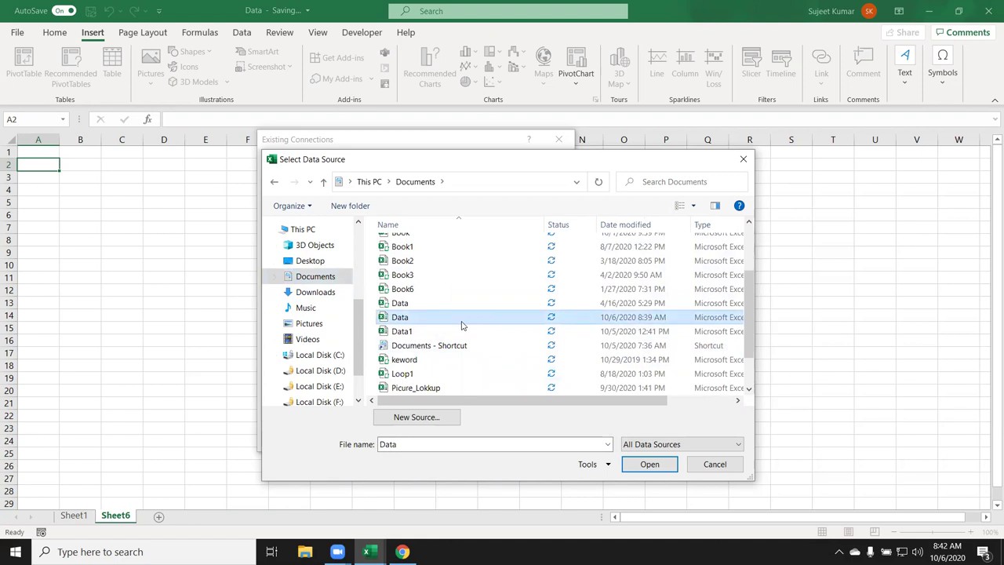
click(648, 467)
click(648, 465)
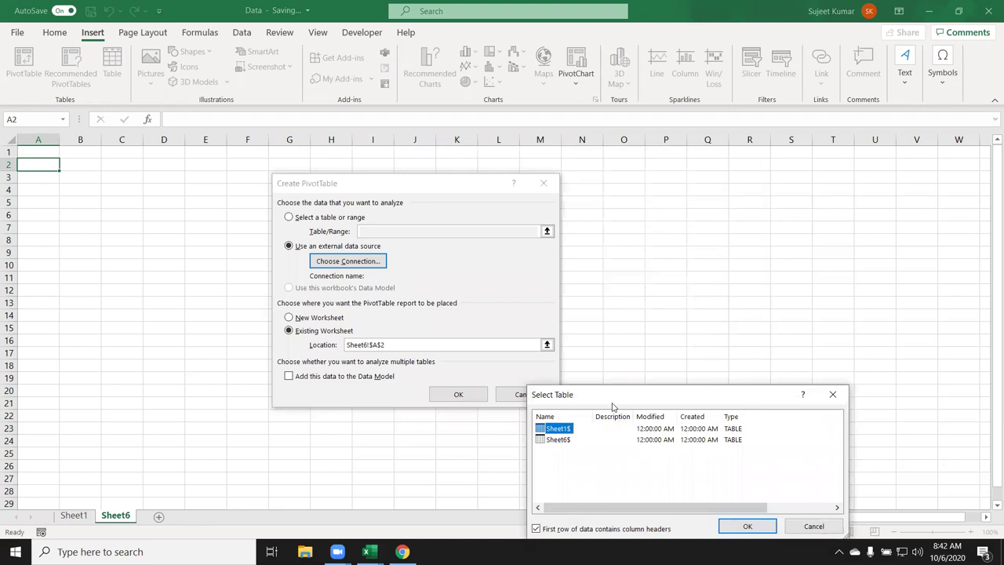
- Create an empty PivotTable on Sheet6 from the external Sheet1$ table
drag(613, 402, 514, 271)
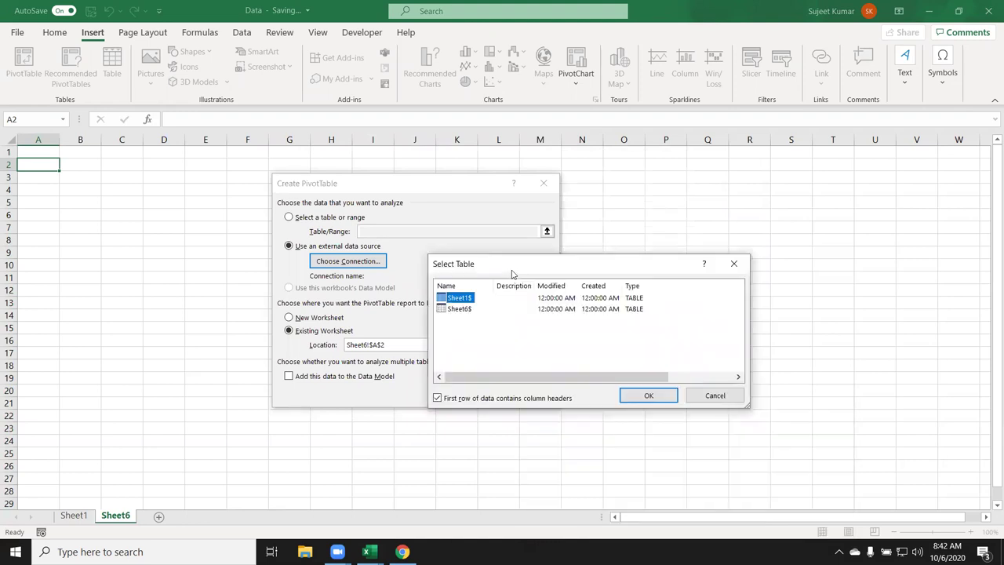
click(649, 396)
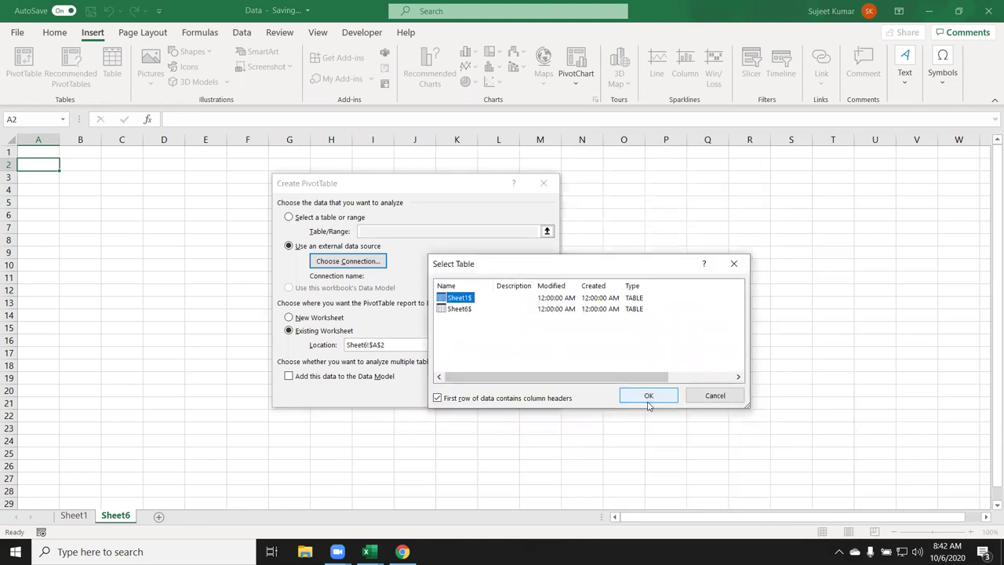
click(459, 395)
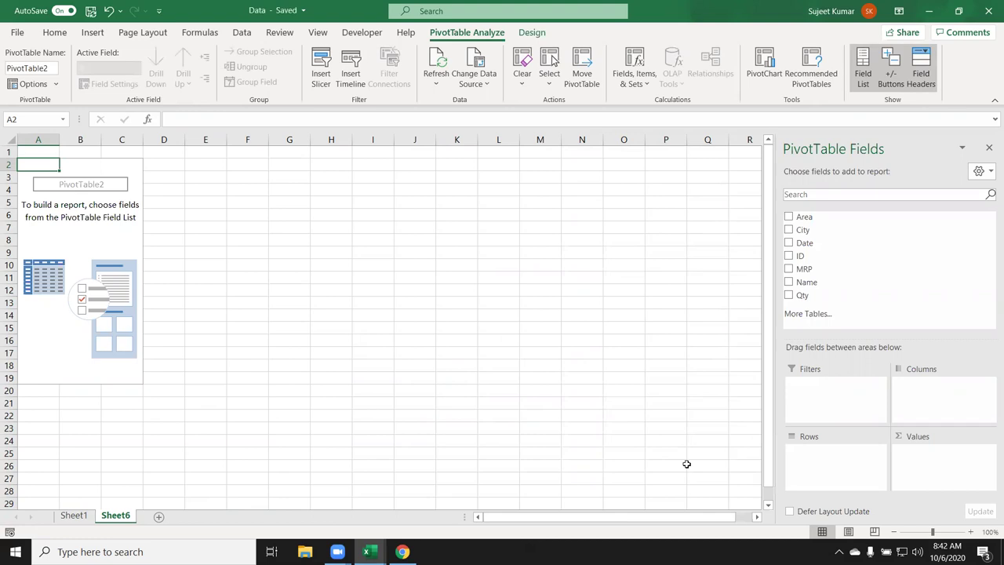
- Add Name as rows and sum Qty in the pivot, giving a 37846 grand total
drag(807, 281, 833, 459)
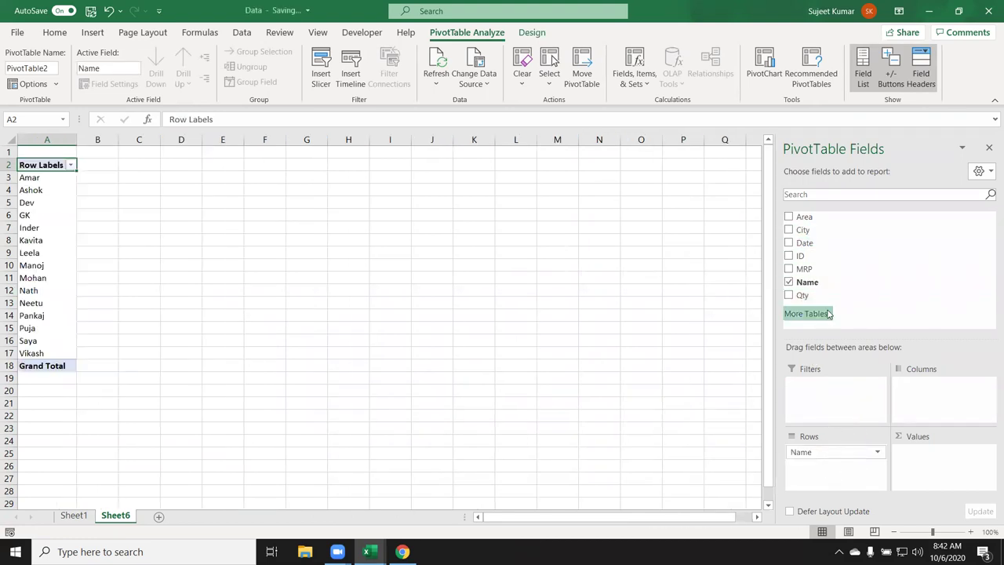
drag(812, 297, 934, 456)
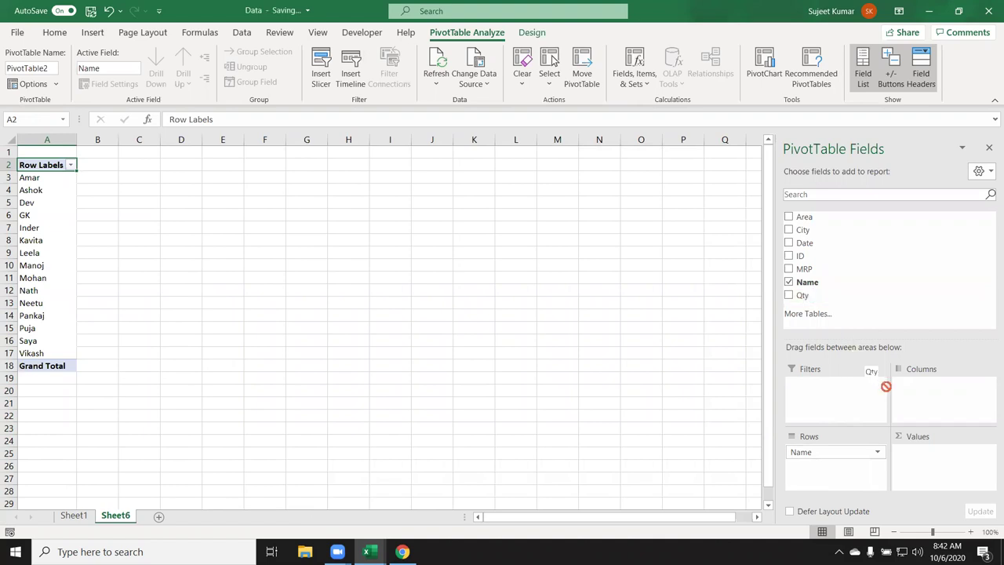
click(74, 515)
click(49, 405)
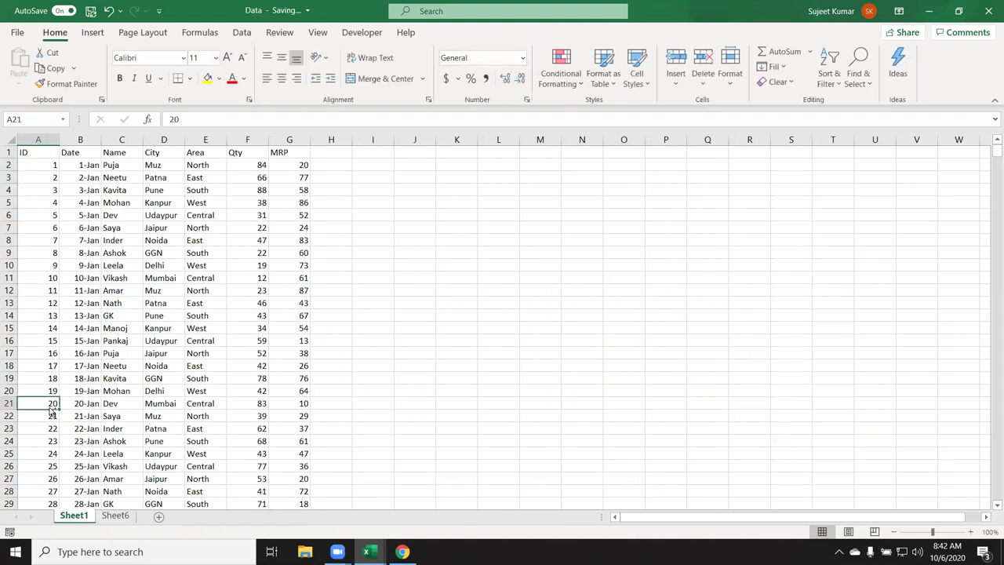
- Start new row 798 with ID 797, today's date and a person's name
key(ctrl+Down)
key(Down)
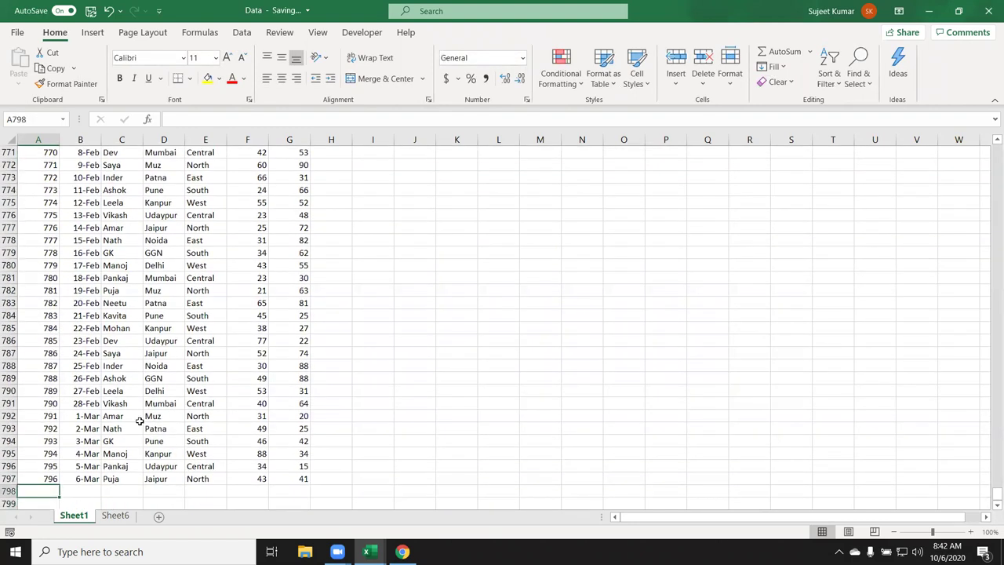
text(797)
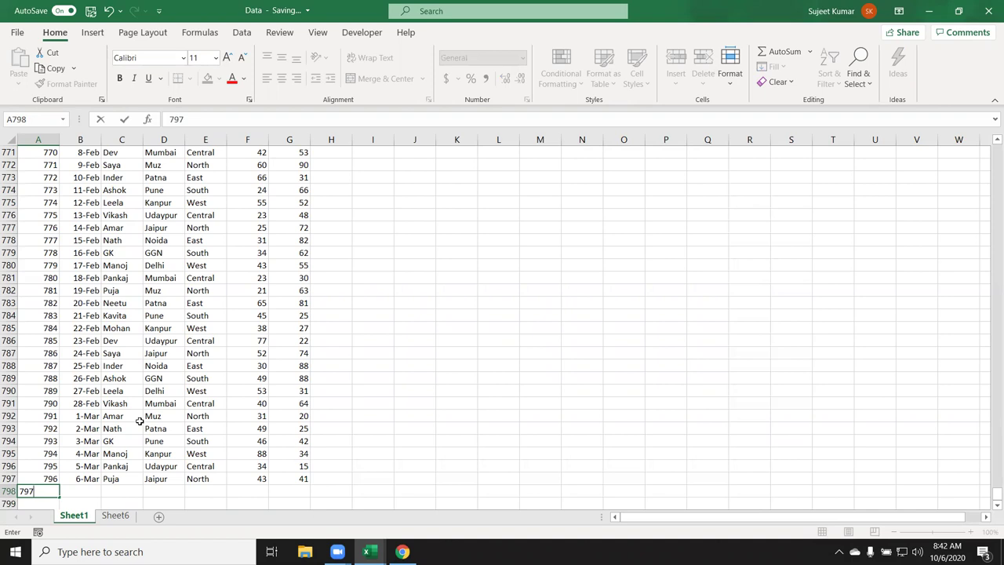
key(Tab)
key(ctrl+semicolon)
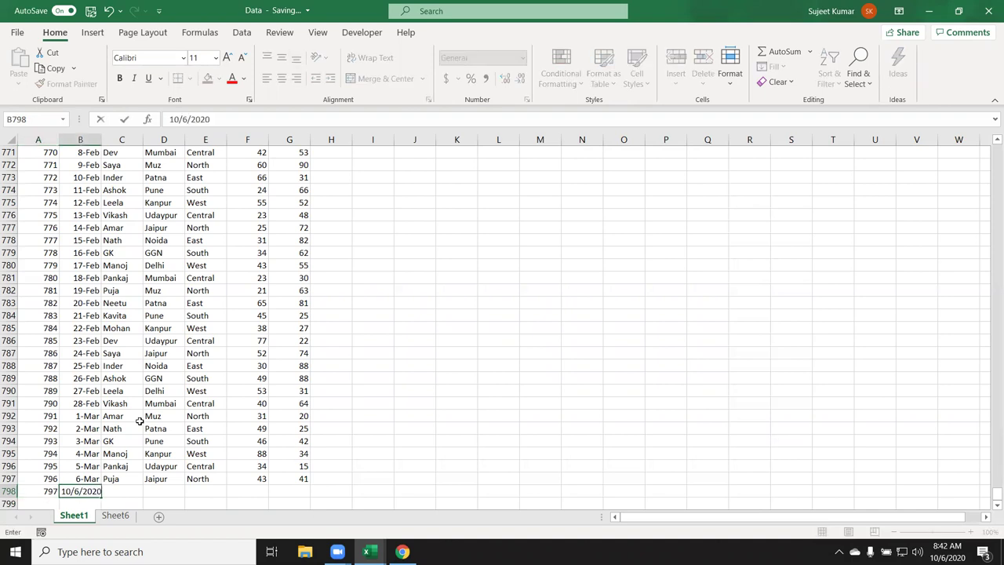
key(Tab)
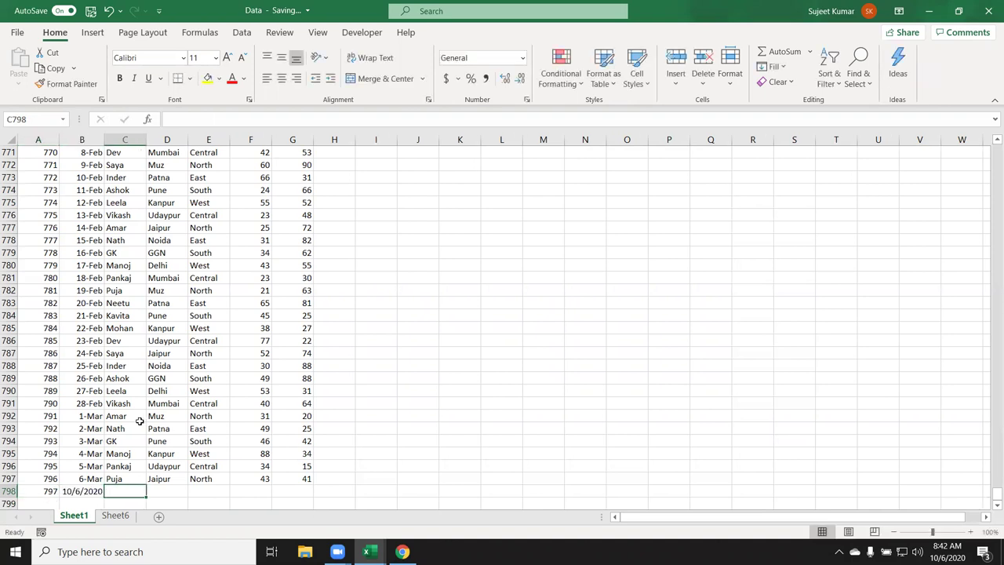
text(laLA)
key(BackSpace)
key(BackSpace)
key(BackSpace)
text(Lalan)
key(Tab)
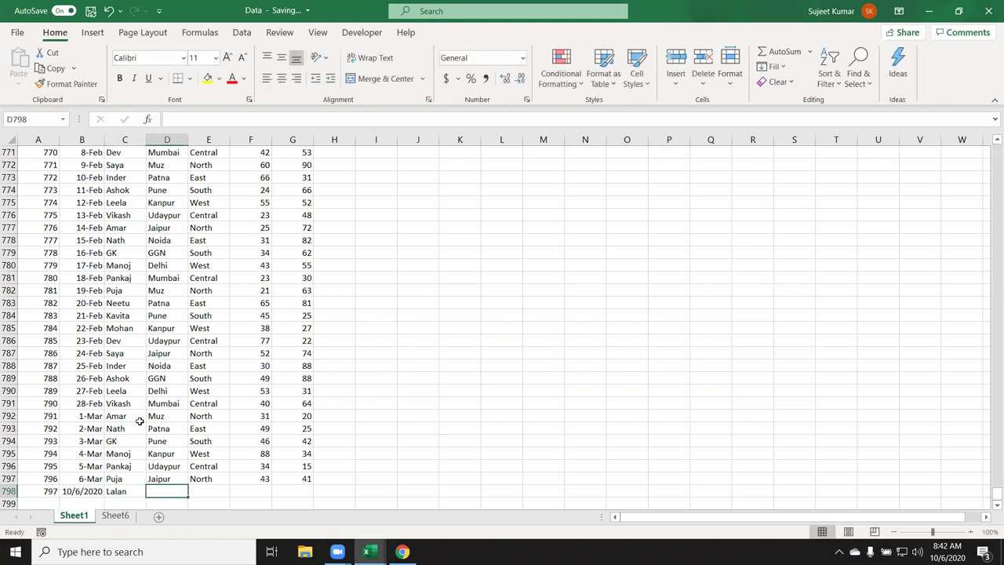
- Fill in City Hajipur, Area East, Qty 85 and MRP 47 for the new record
text(Hajipur)
key(Tab)
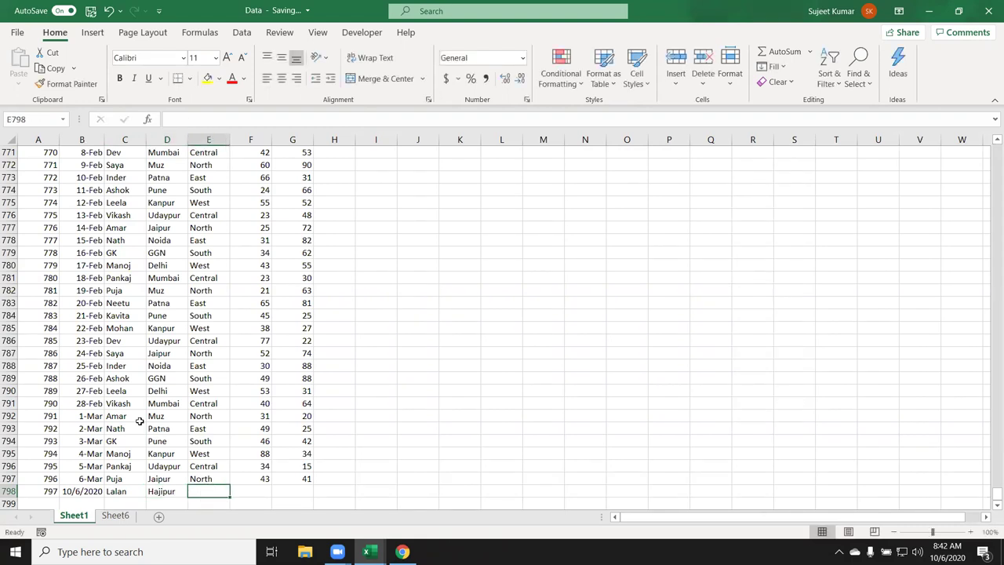
text(East)
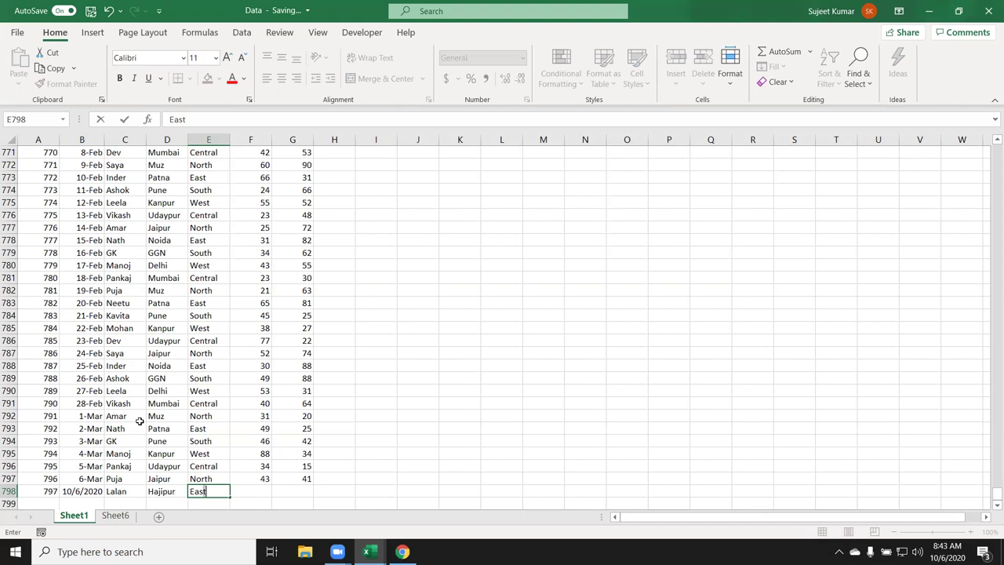
key(Tab)
text(8)
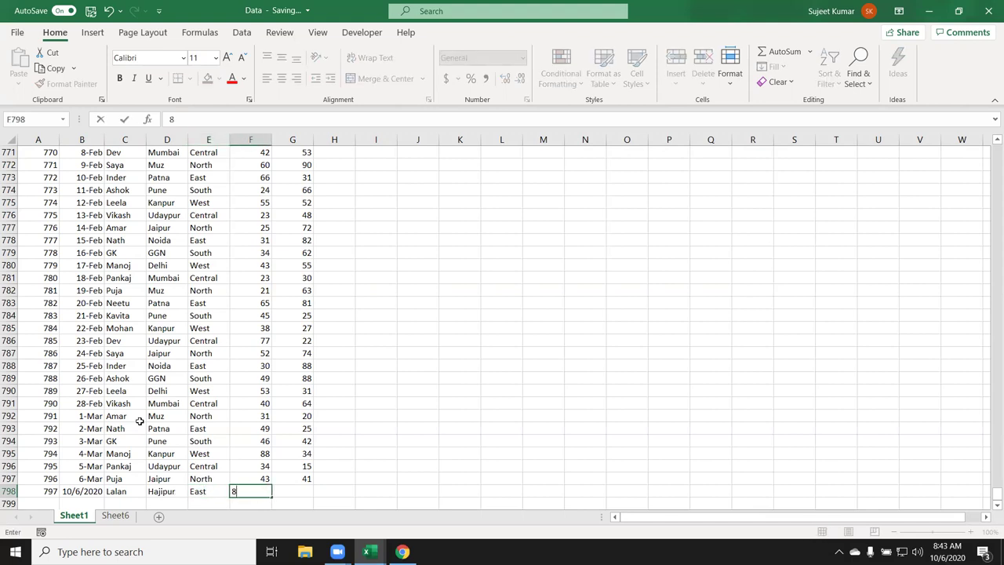
text(5)
key(Tab)
text(4)
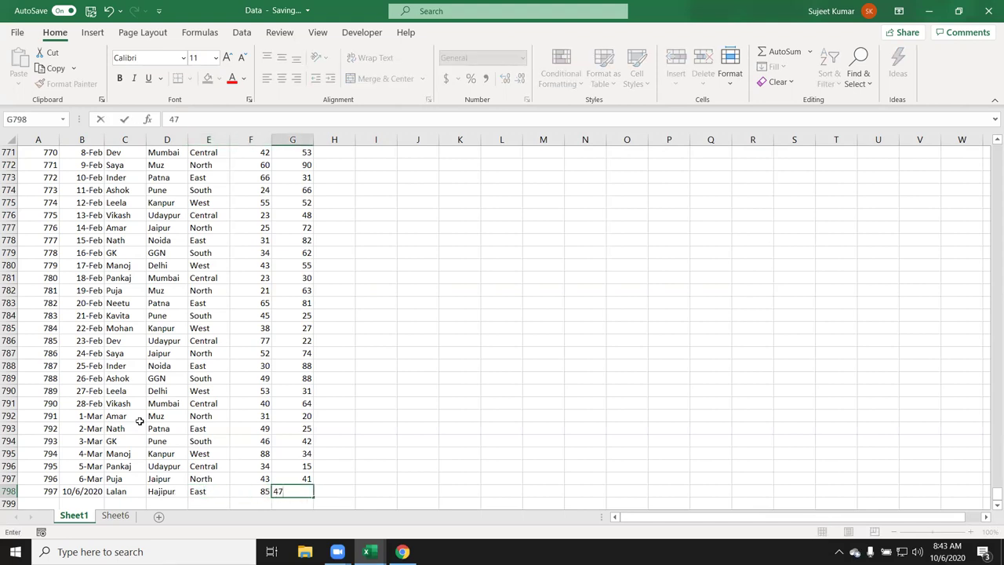
key(Return)
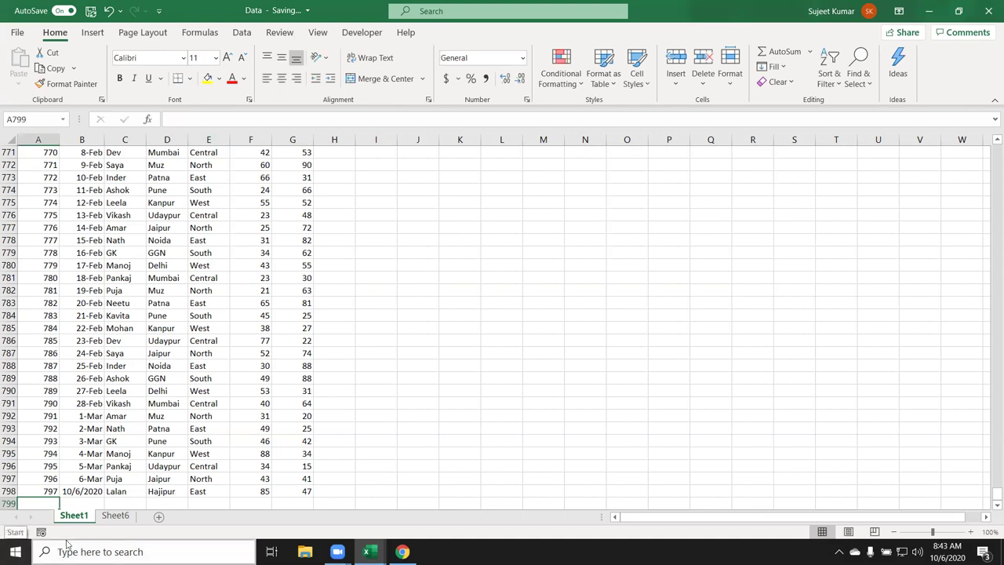
- Refresh the Sheet6 pivot so the new 85 entry appears, raising the total to 37931
click(126, 517)
right_click(84, 254)
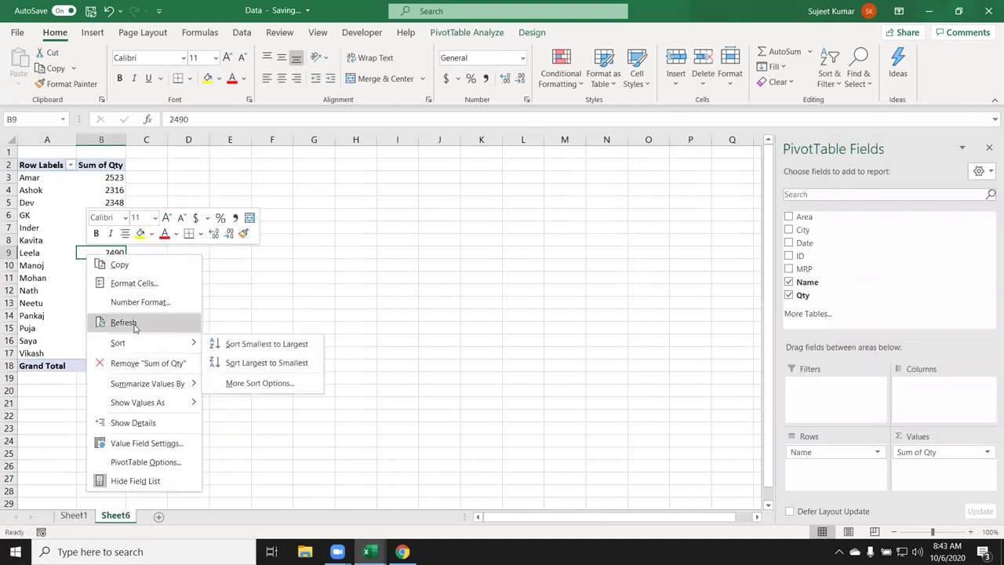
click(135, 322)
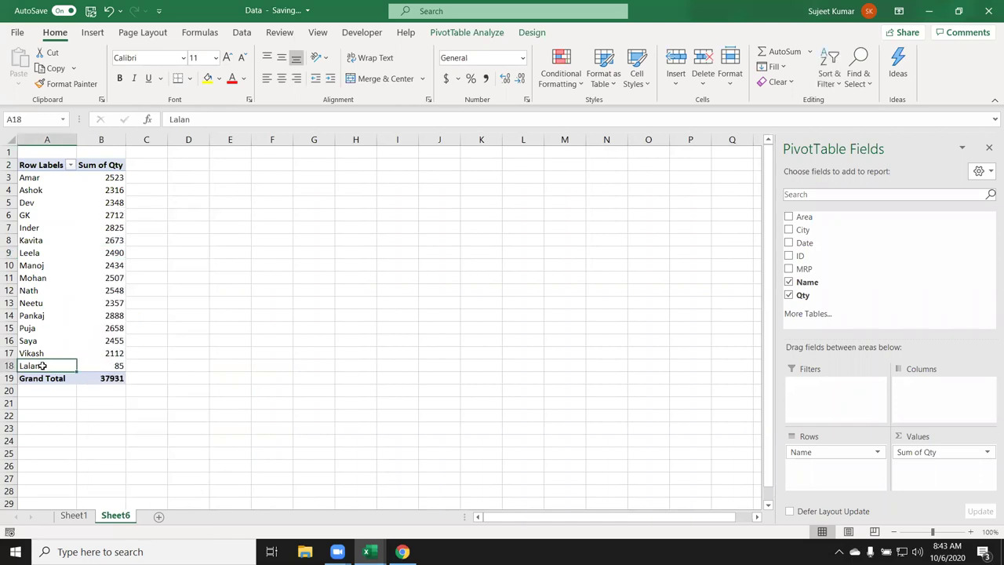
drag(49, 366, 101, 365)
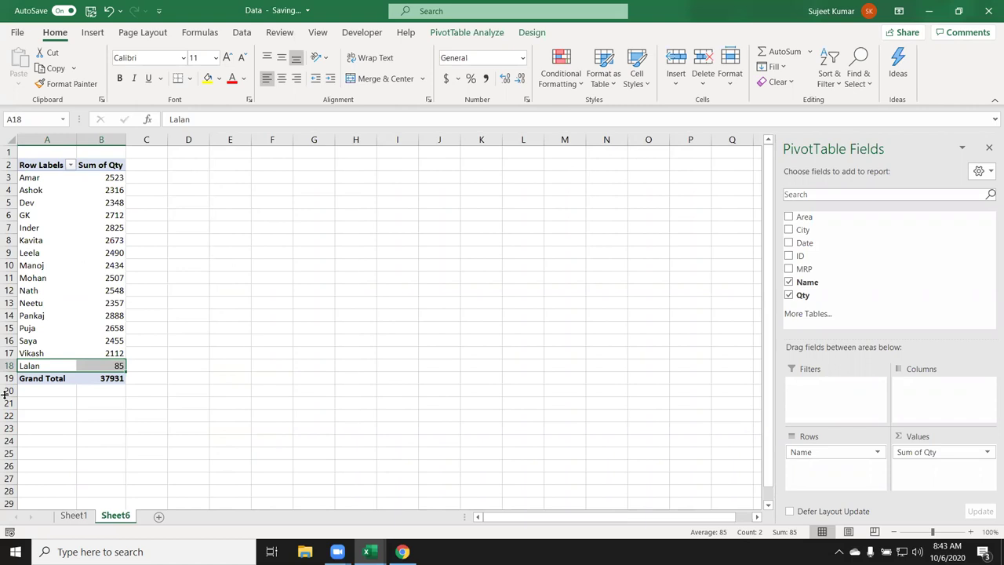
click(404, 140)
click(81, 518)
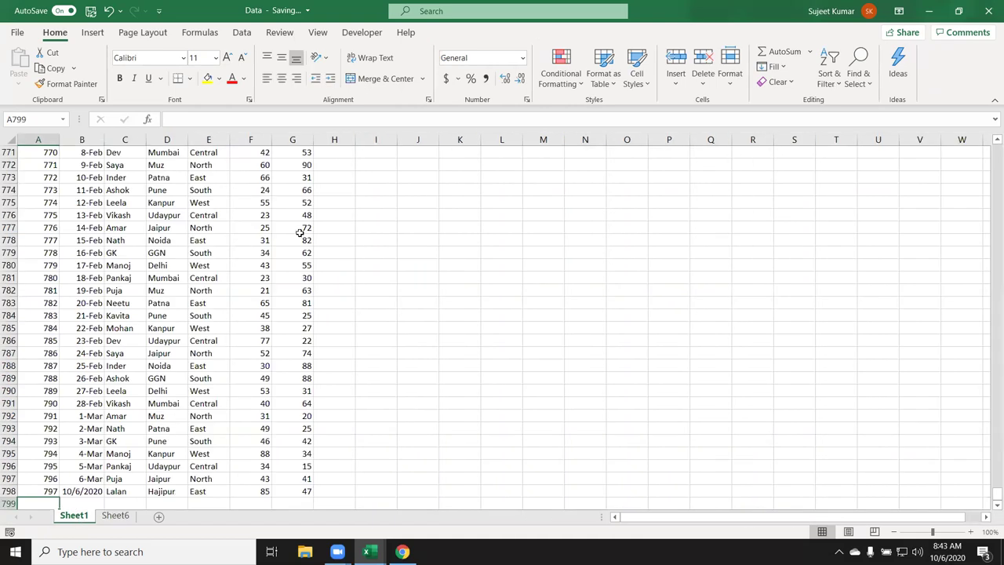
- Add the header Rate in H1, next to the MRP column
click(280, 189)
key(ctrl+Down)
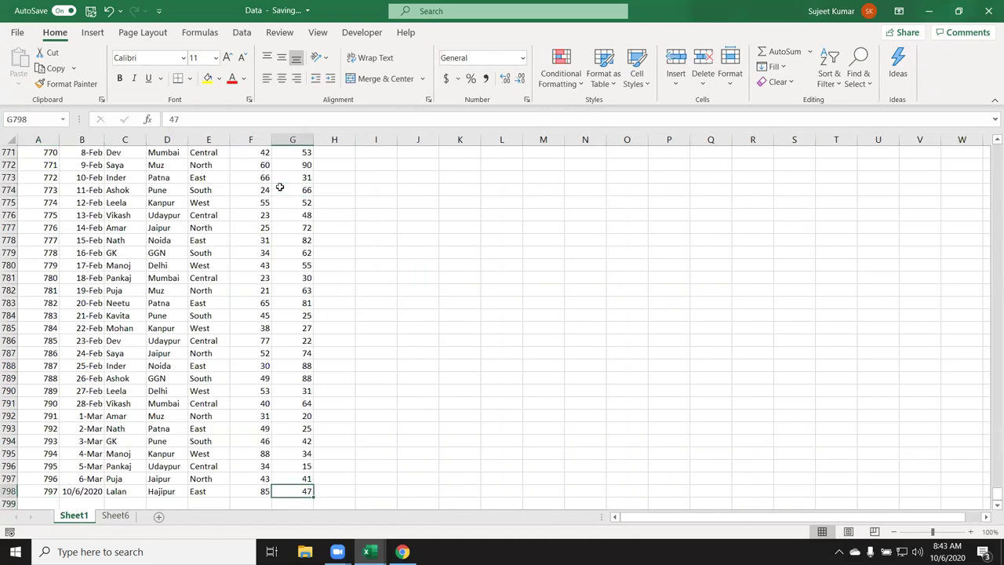
key(ctrl+Up)
key(Right)
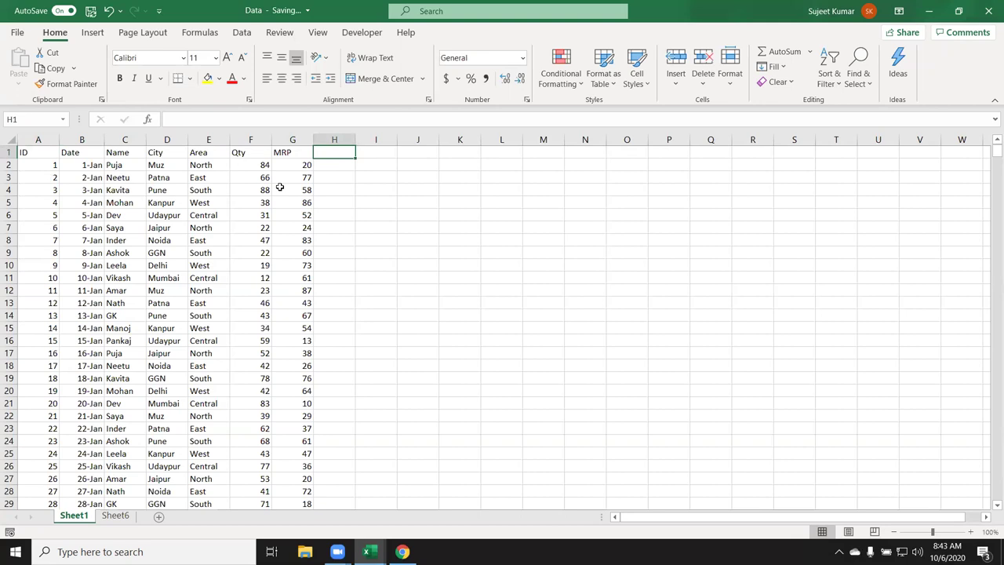
text(=)
key(BackSpace)
text(R)
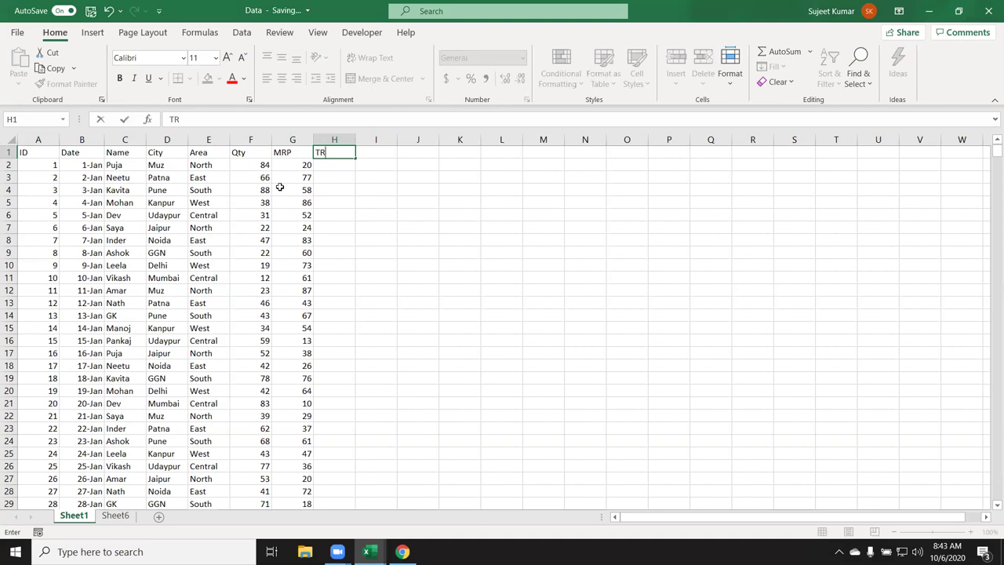
text(e)
key(Return)
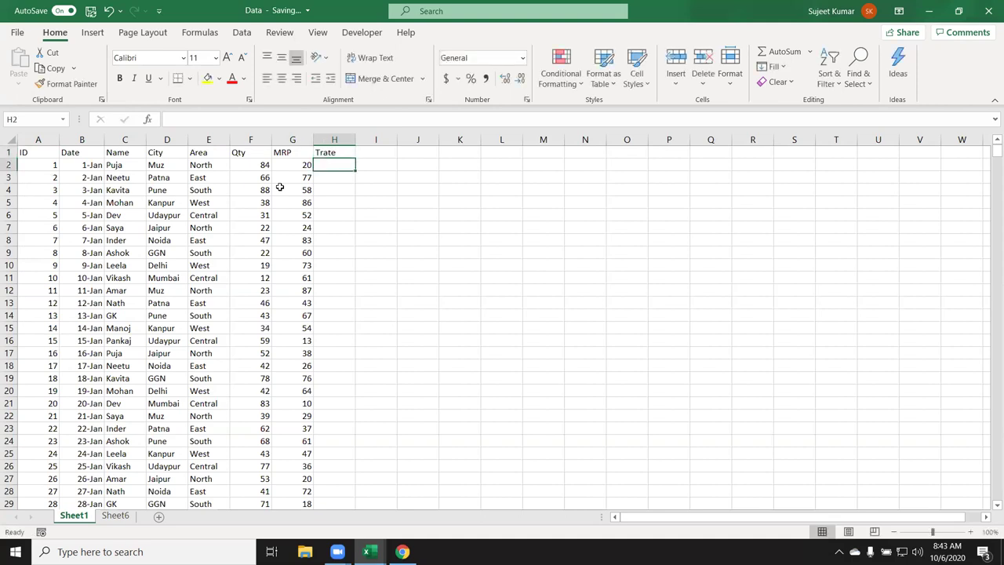
key(Up)
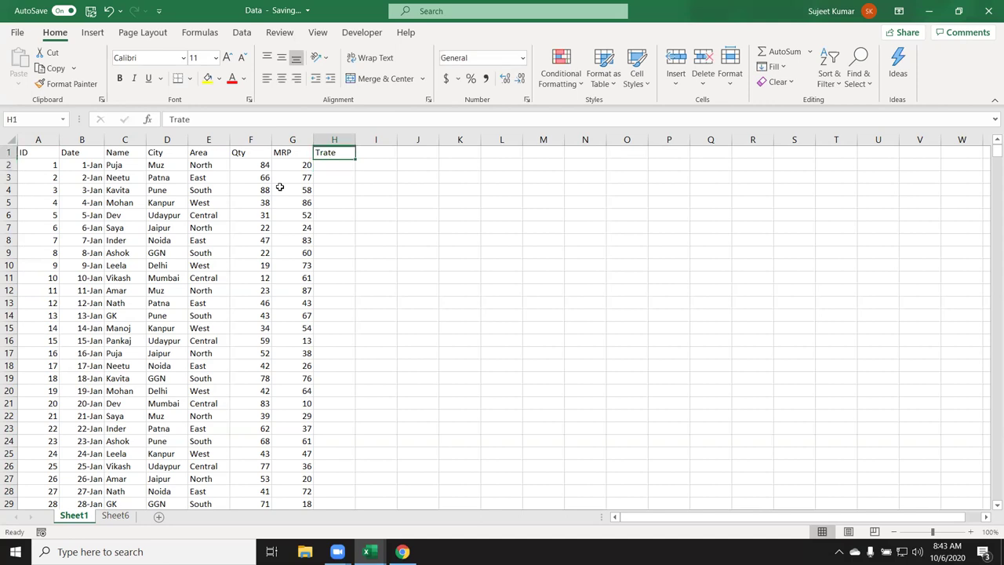
text(Ra)
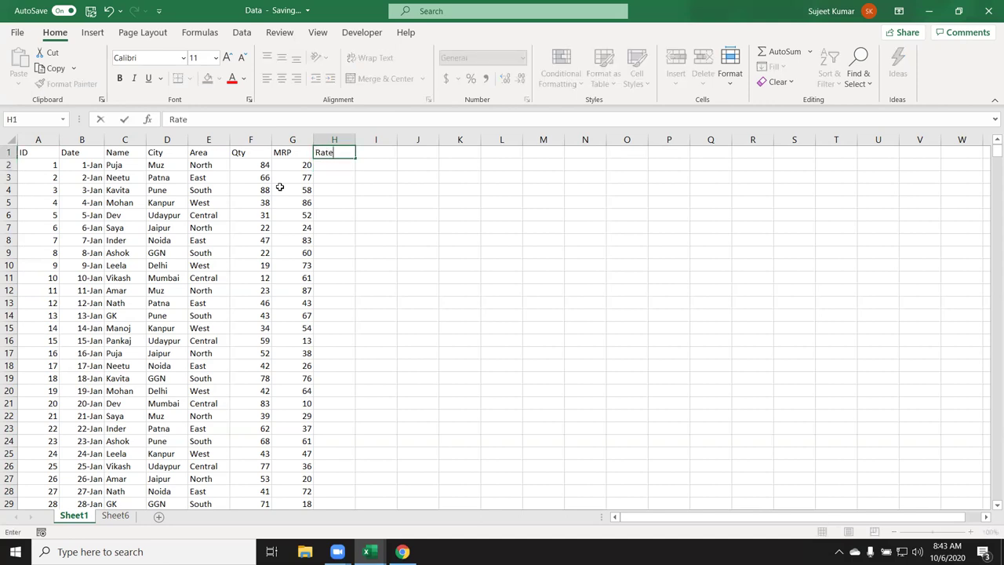
key(Return)
- Fill the Rate column down with =RANDBETWEEN(10,90) random values
text(=ra)
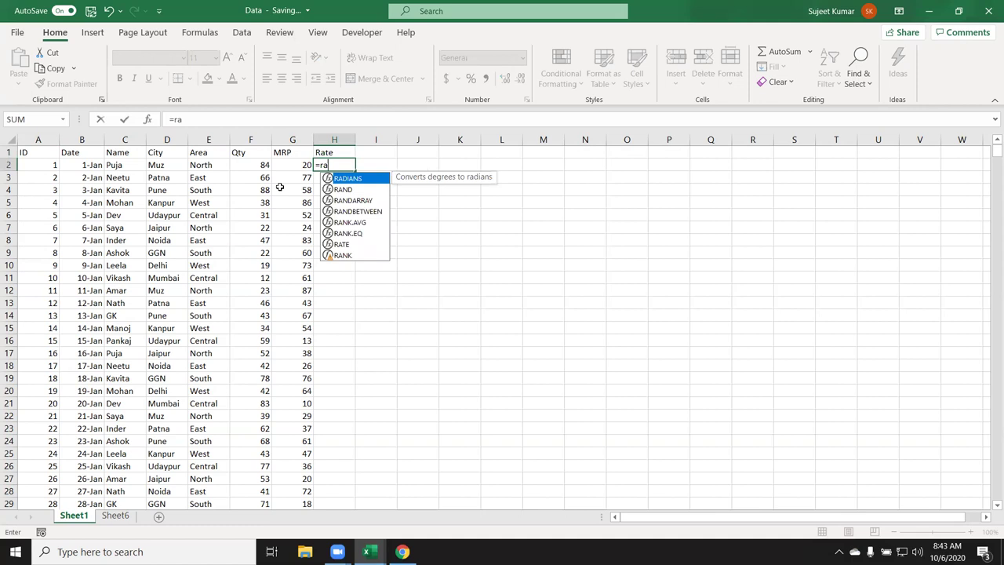
key(Down)
key(Down)
key(Down)
key(Tab)
text(10,100))
key(Return)
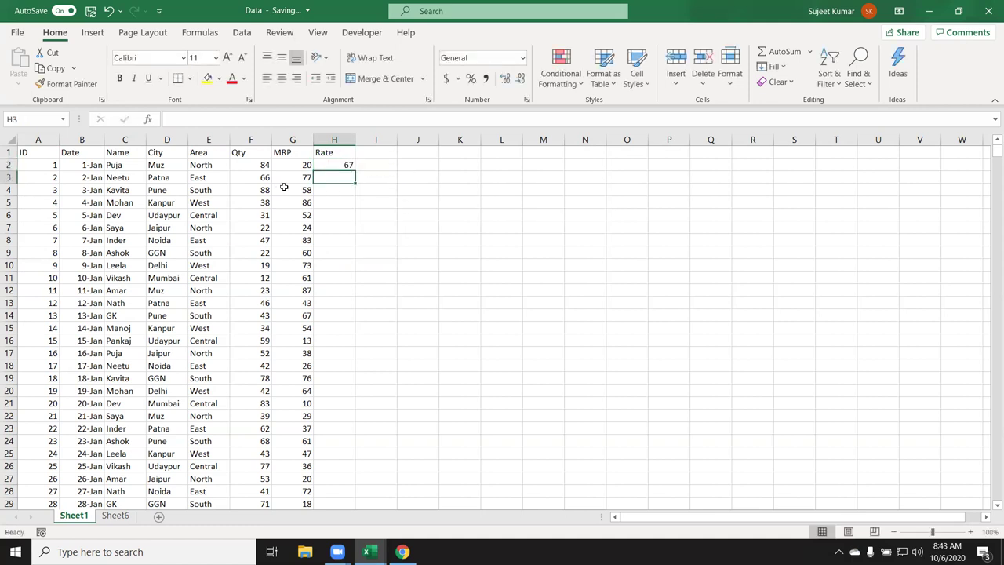
click(345, 164)
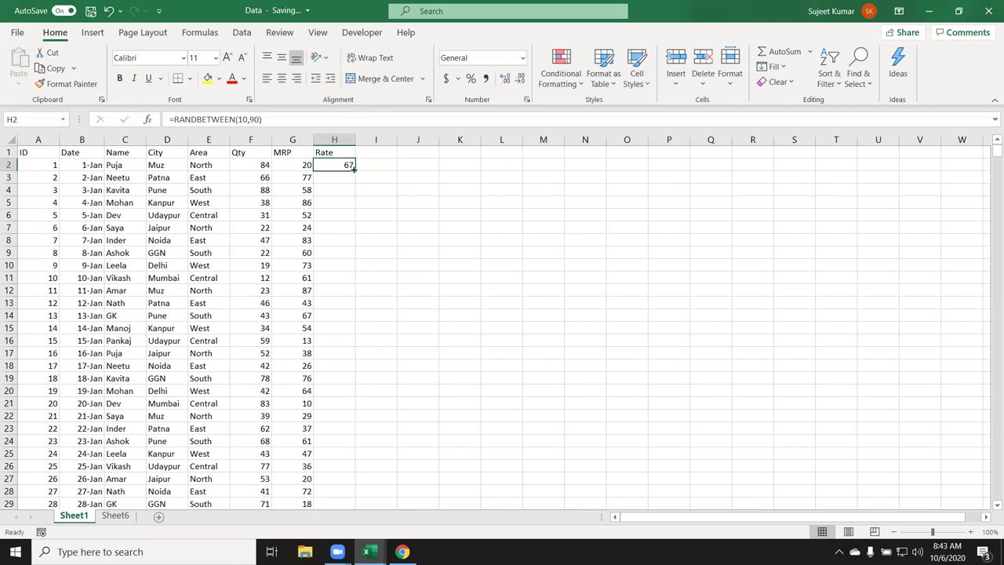
double_click(354, 168)
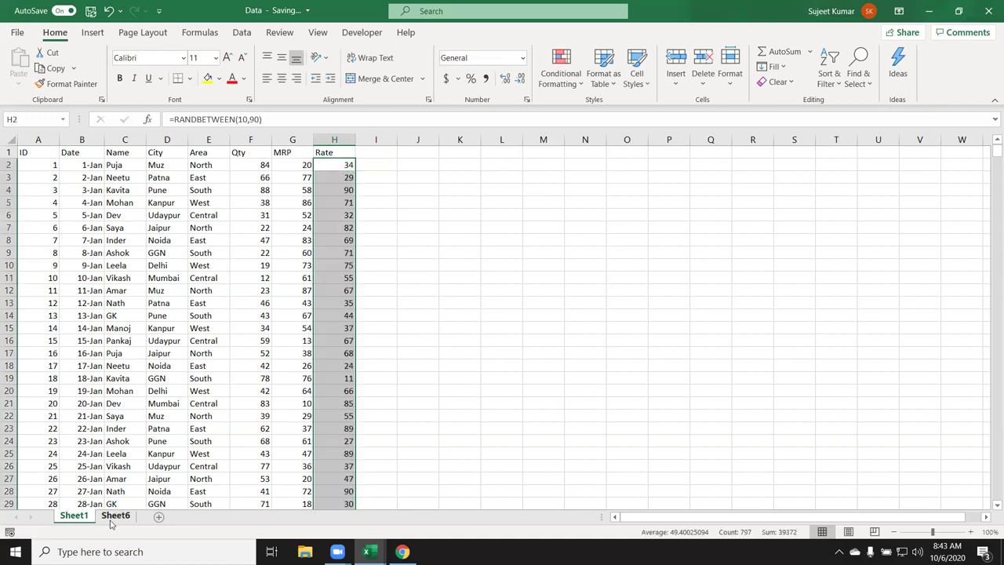
click(115, 515)
right_click(92, 291)
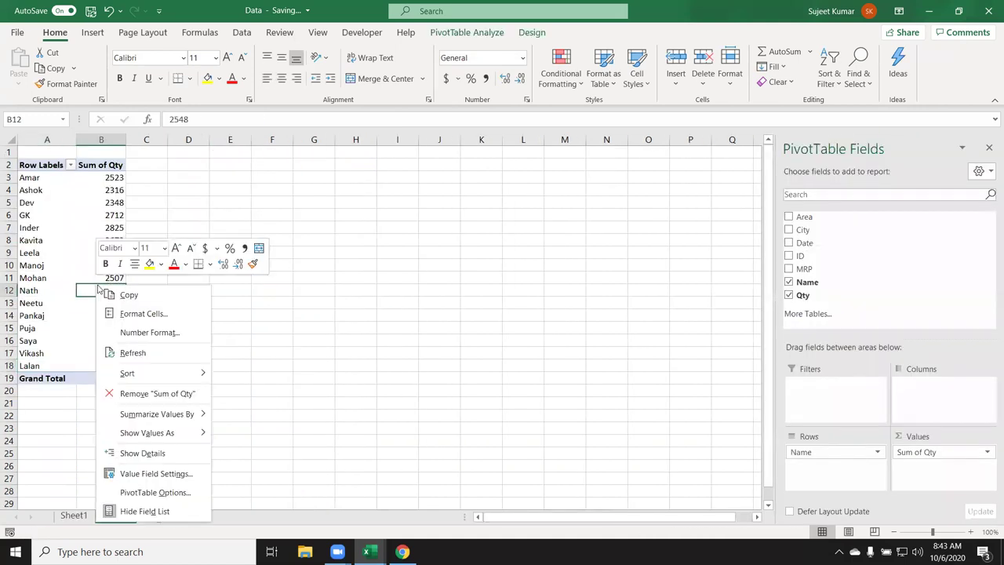
- Refresh the quantity-by-name pivot, which still totals 37931 and shows no Rate field
click(155, 354)
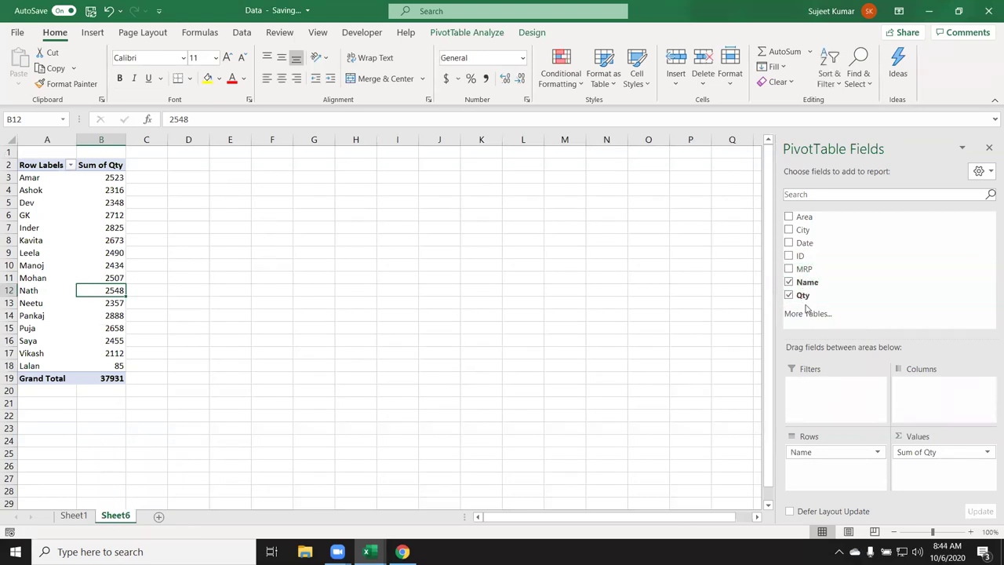
click(86, 518)
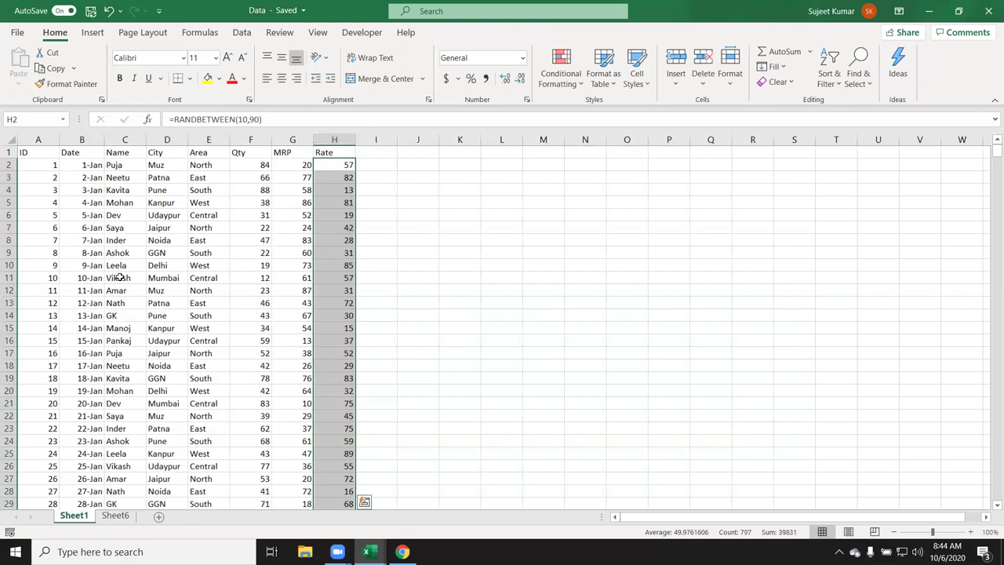
- Enter =OFFSET(A1,0,0,COUNTA(A:A),COUNTA(1:1)) in K2 to spill the whole data block
key(Right)
key(Right)
key(Right)
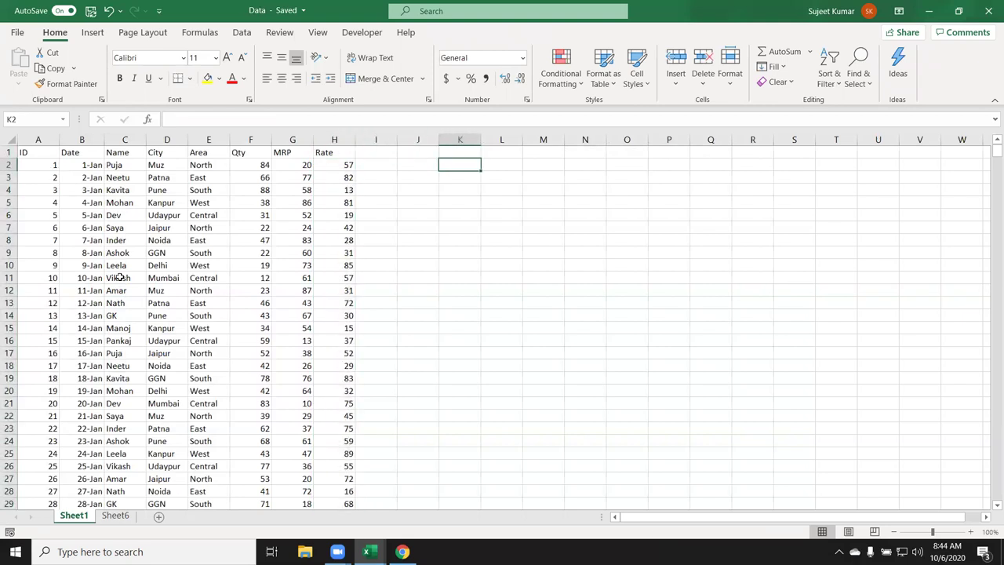
text(=off)
key(Tab)
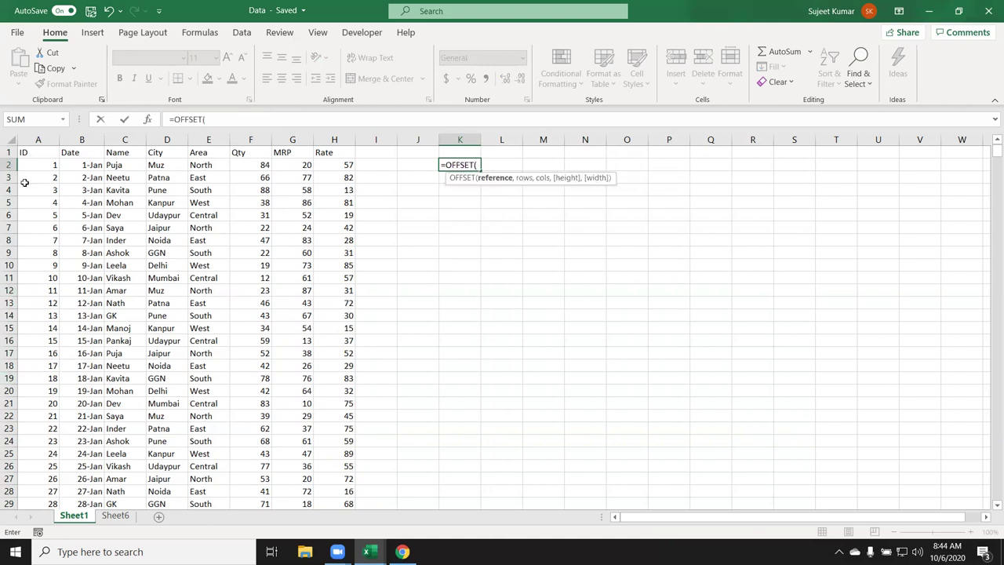
click(36, 153)
text(,0,0,)
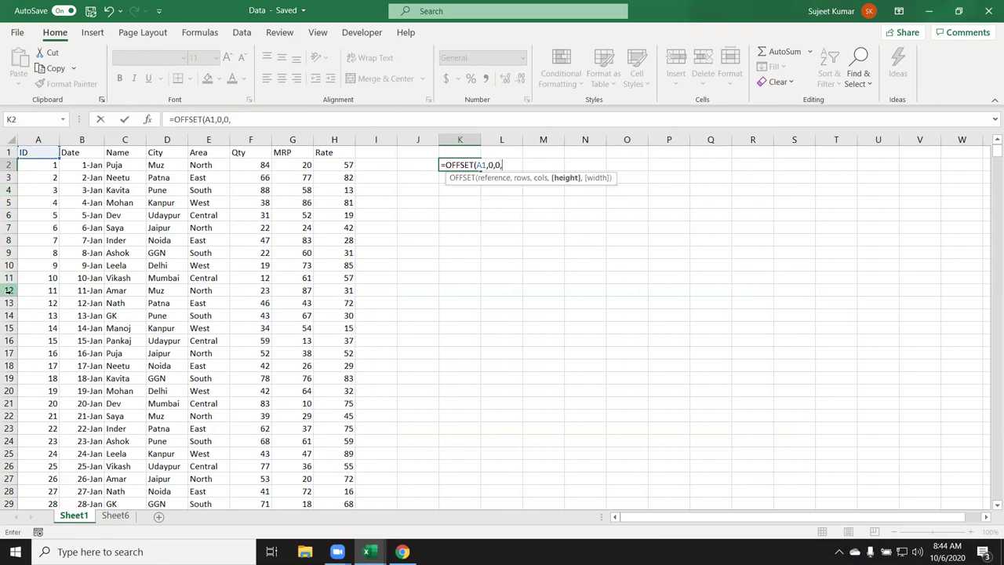
text(cou)
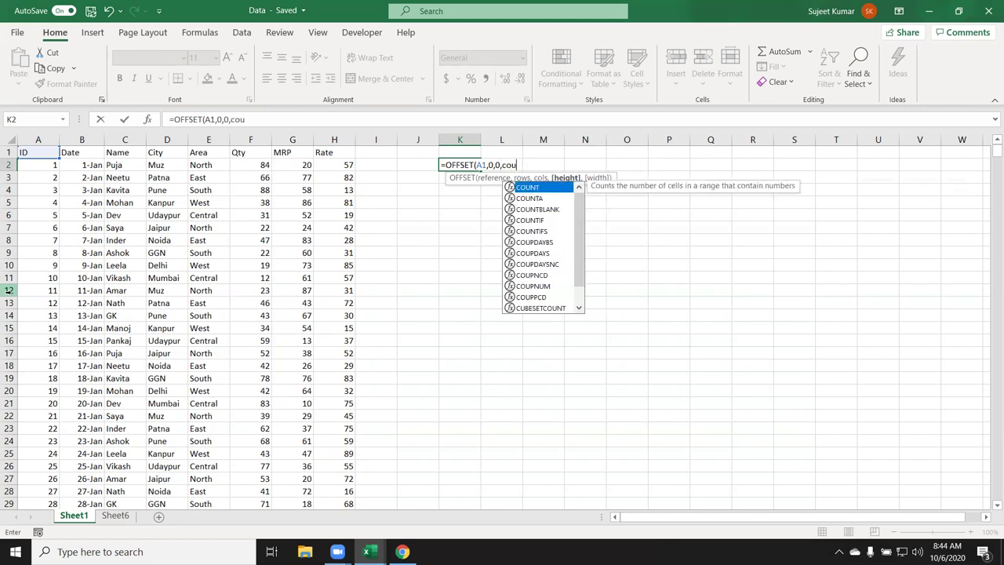
key(Down)
key(Tab)
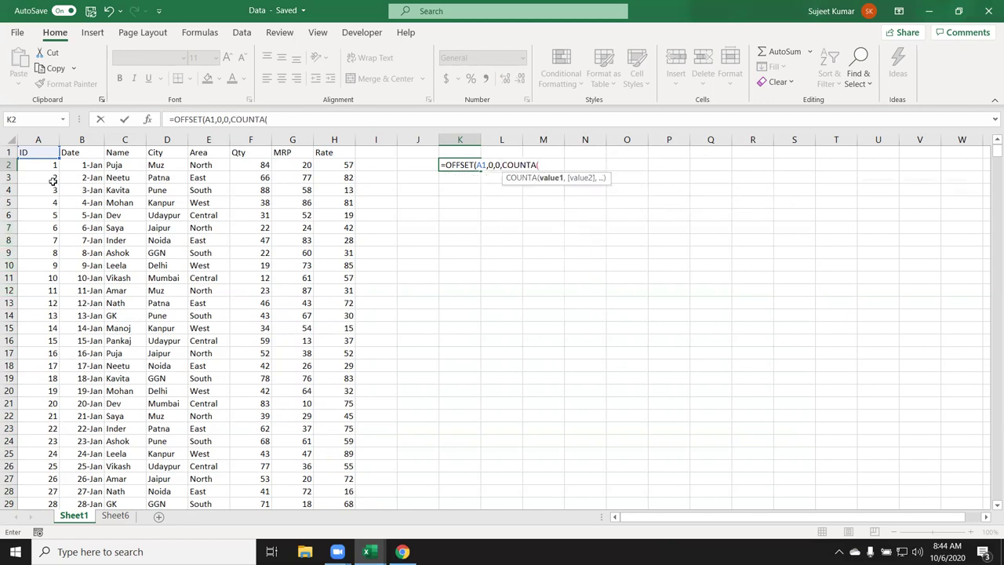
click(45, 138)
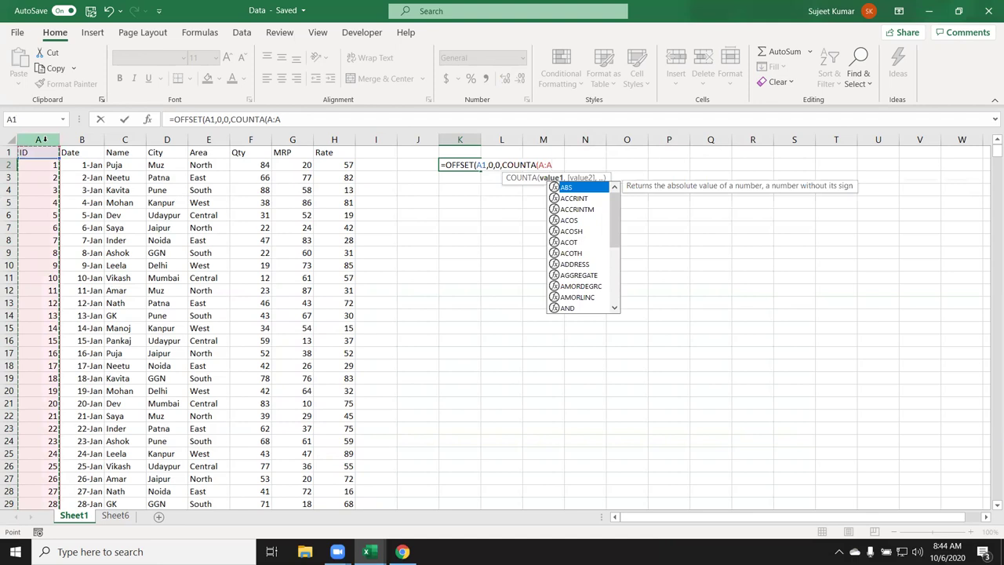
text(),)
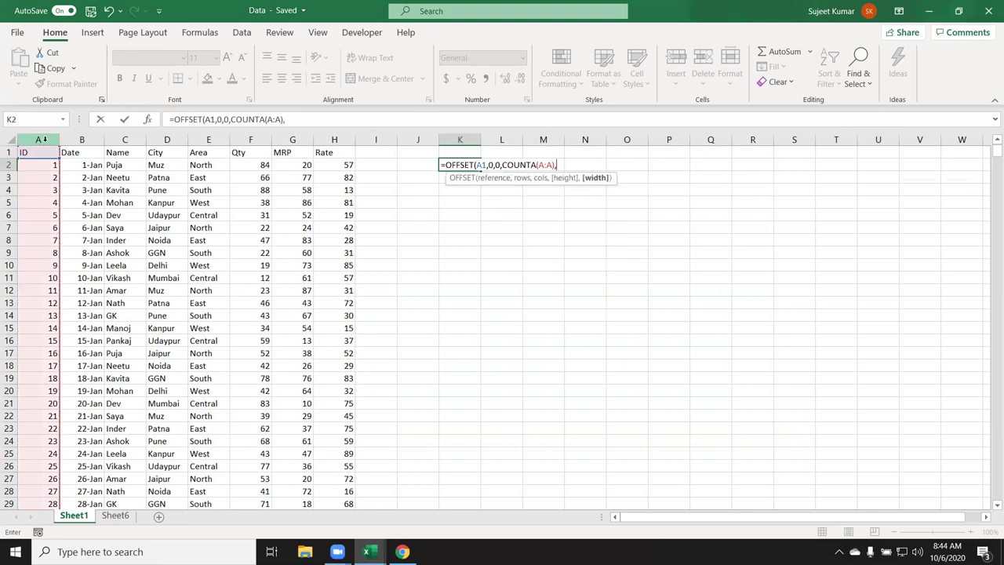
text(cou)
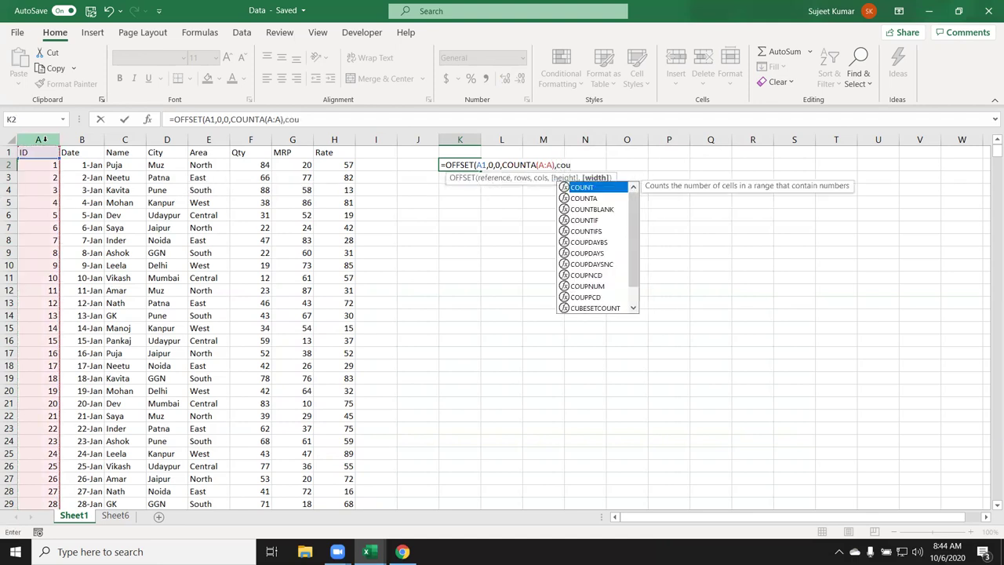
key(Tab)
key(BackSpace)
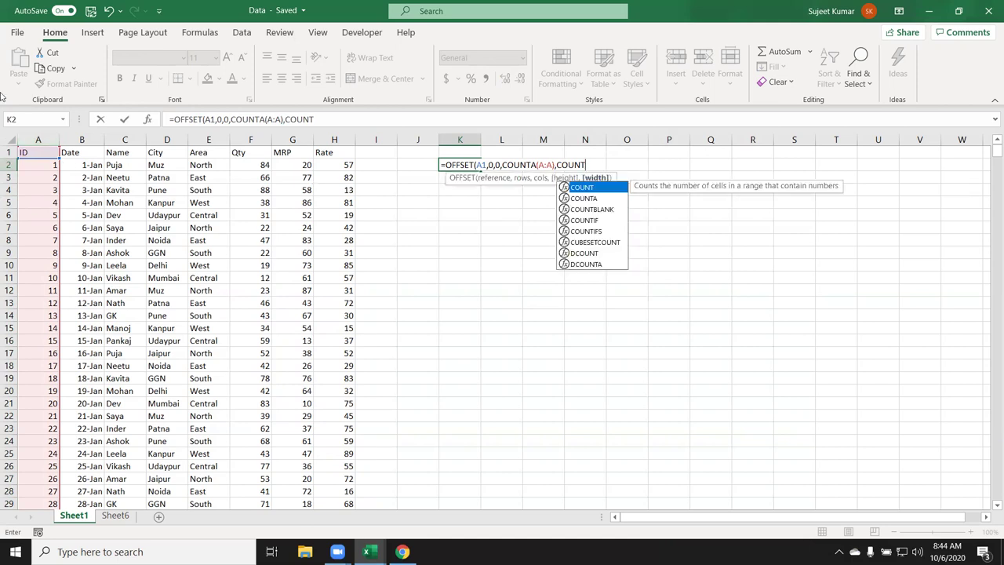
text(a)
key(Tab)
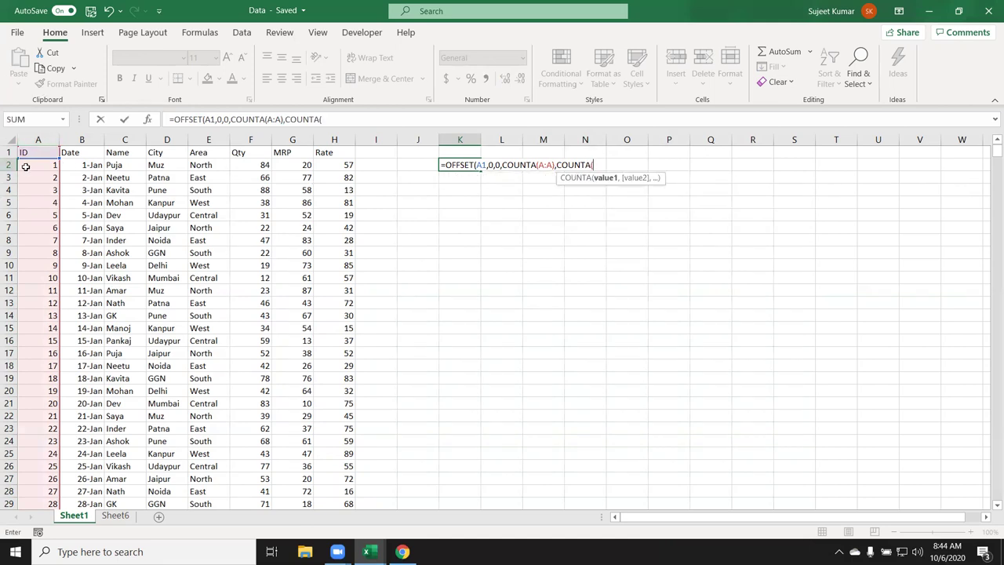
click(10, 153)
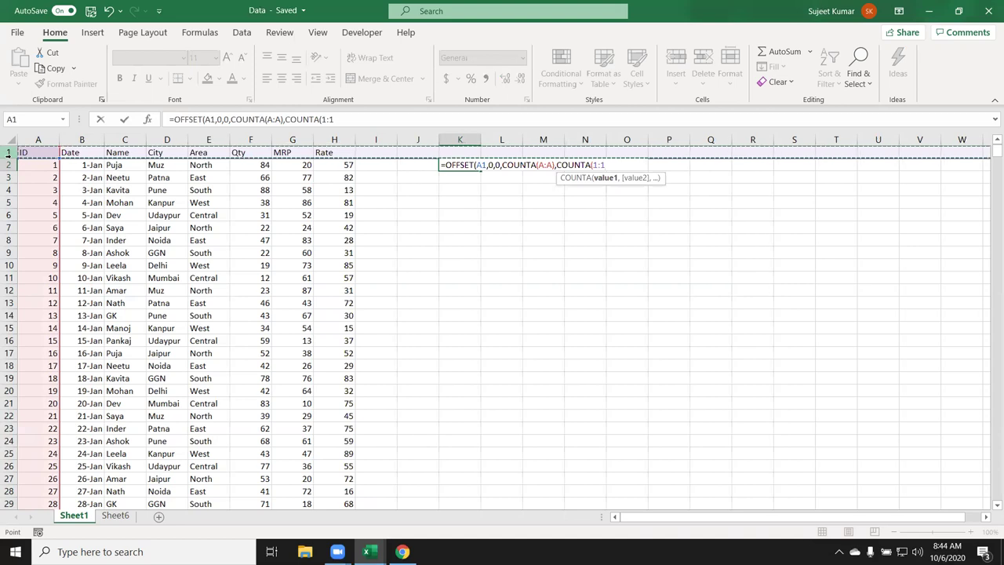
text())
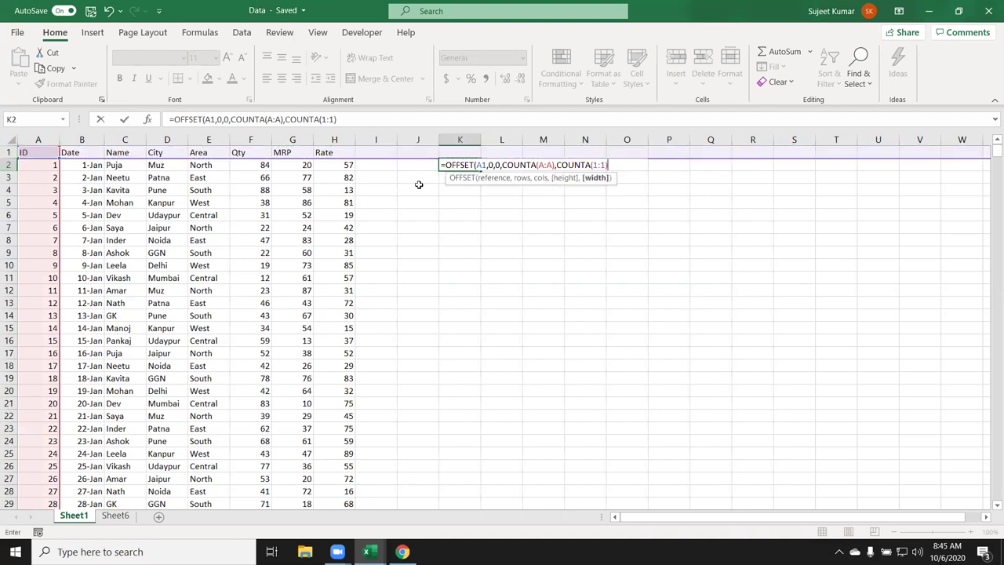
key(Return)
key(Return)
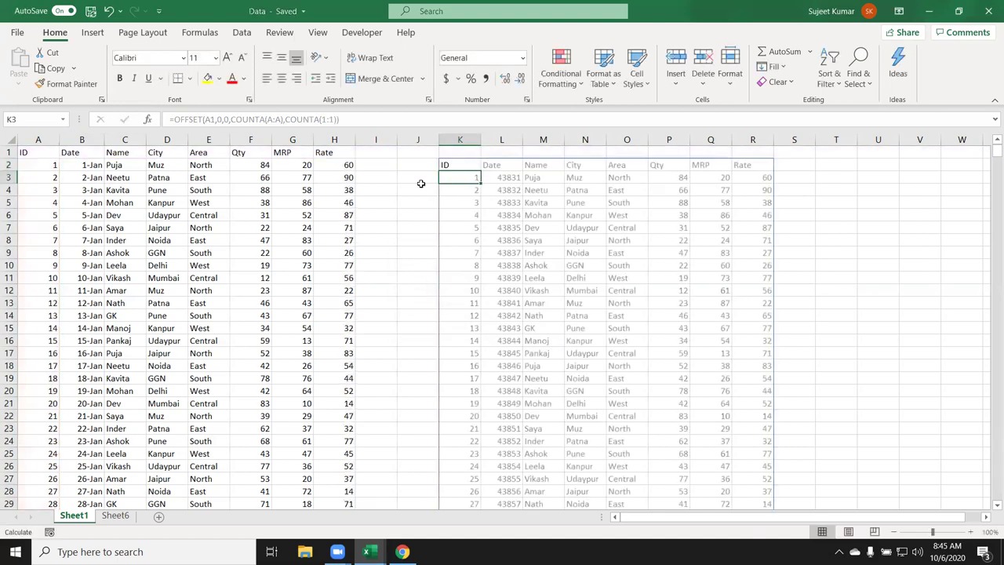
- Make the A1, A:A and 1:1 references absolute, copy the formula, and clear K2
click(463, 165)
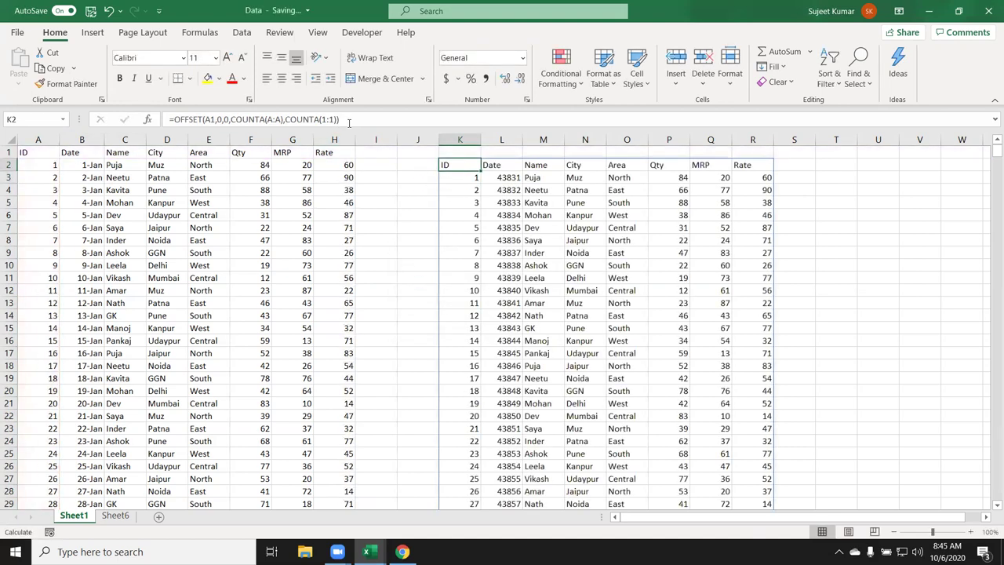
click(209, 119)
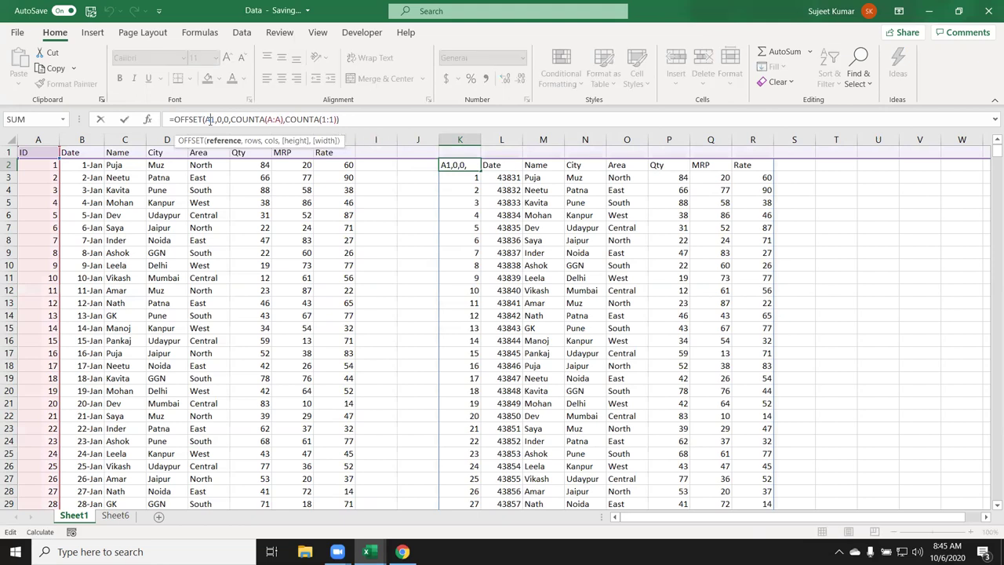
key(F4)
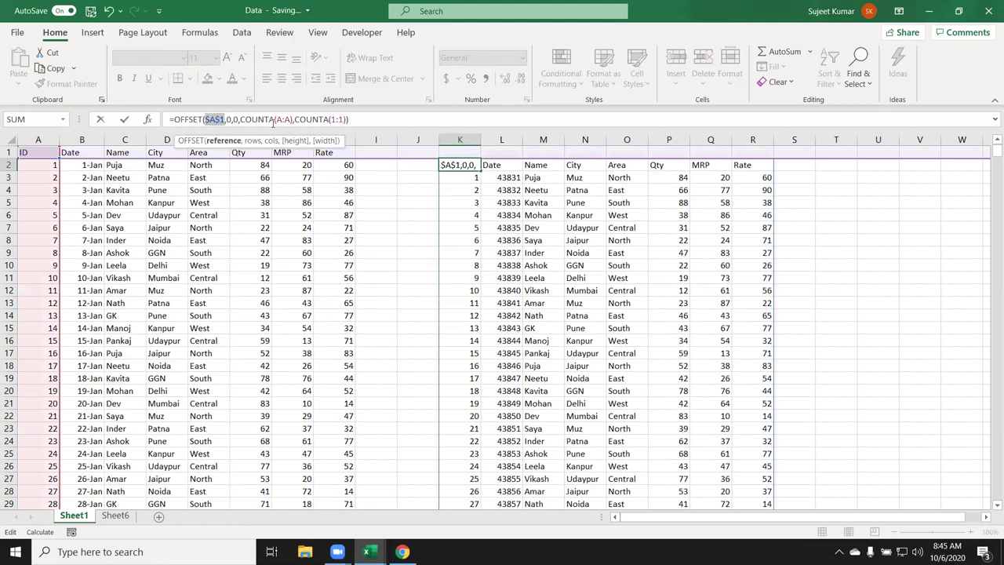
click(281, 119)
key(F4)
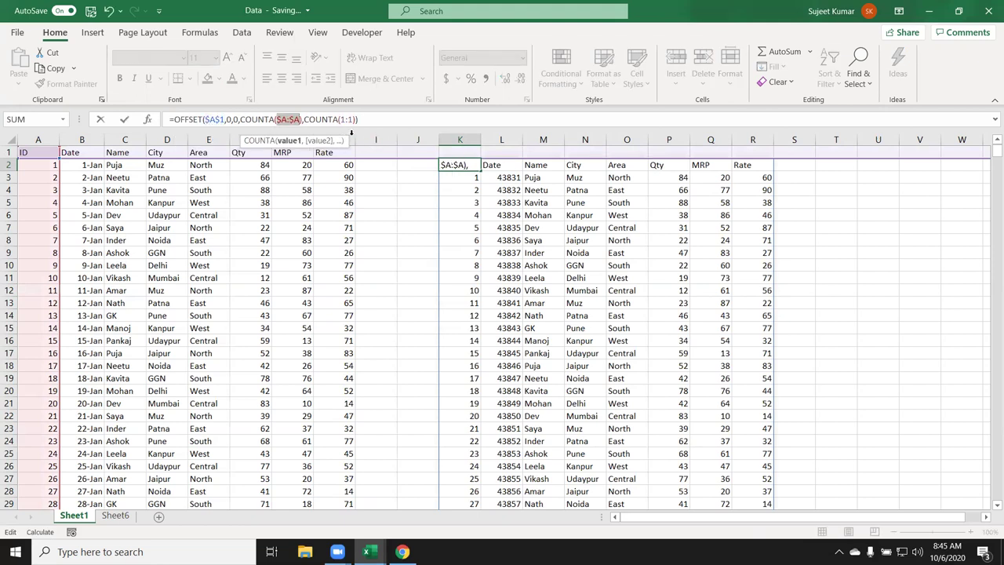
click(350, 119)
key(F4)
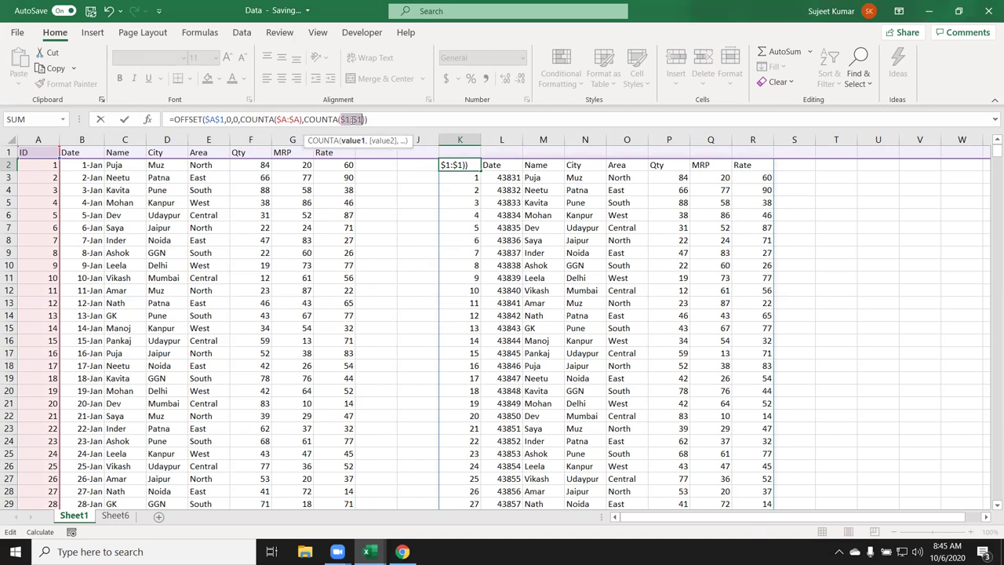
drag(367, 120, 168, 120)
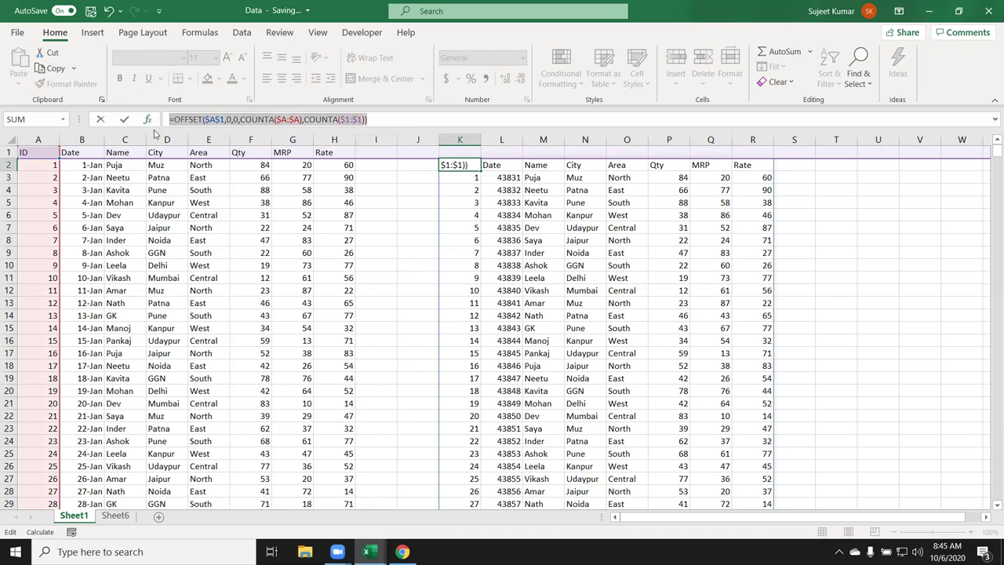
key(Escape)
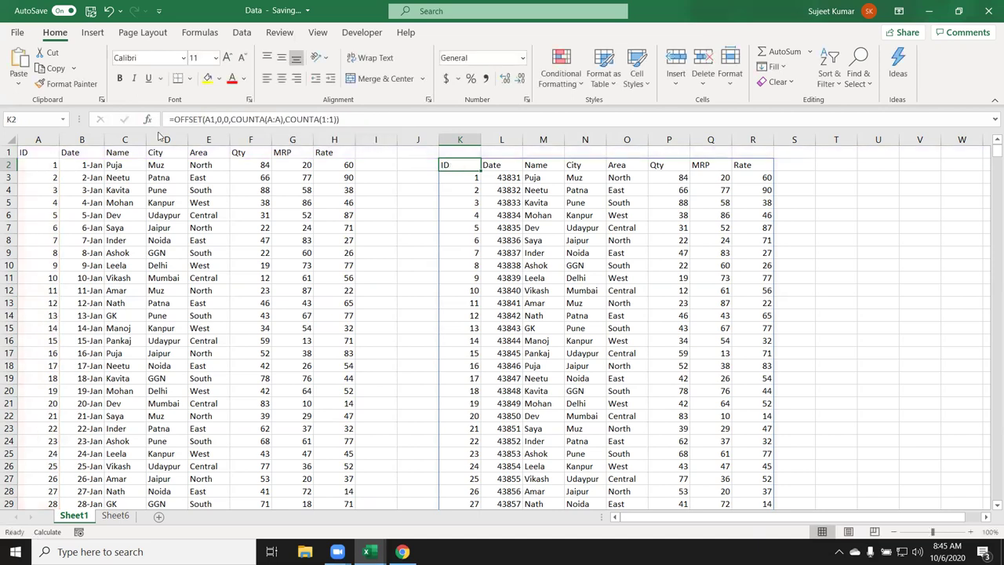
key(Delete)
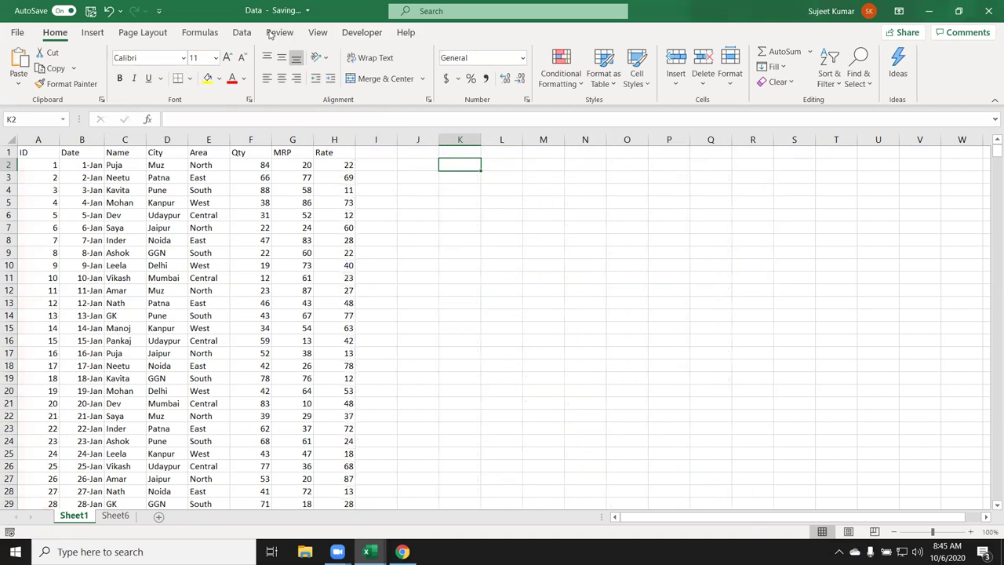
- Define the name Data referring to =OFFSET($A$1,0,0,COUNTA($A:$A),COUNTA($1:$1))
click(196, 36)
click(423, 52)
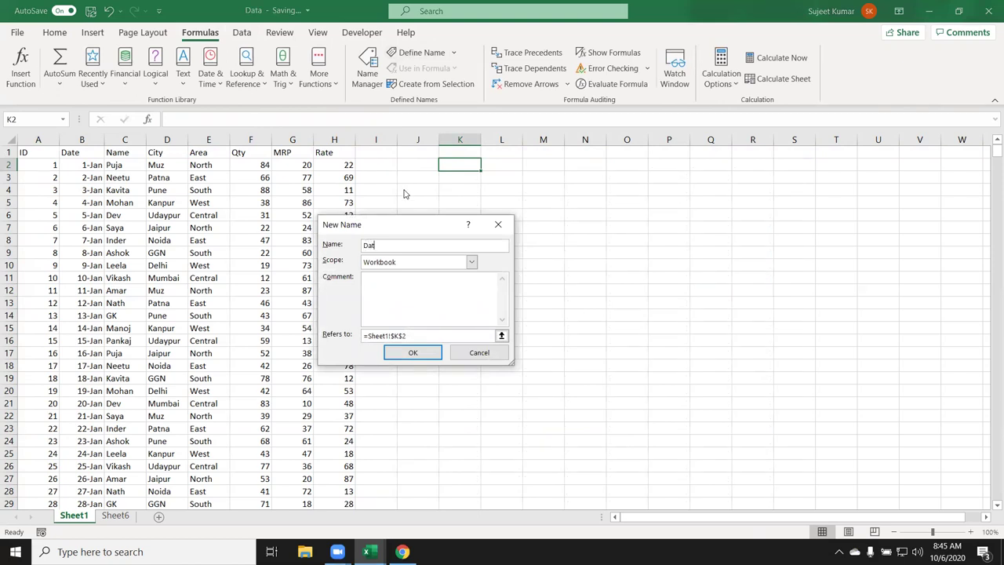
drag(424, 335, 305, 336)
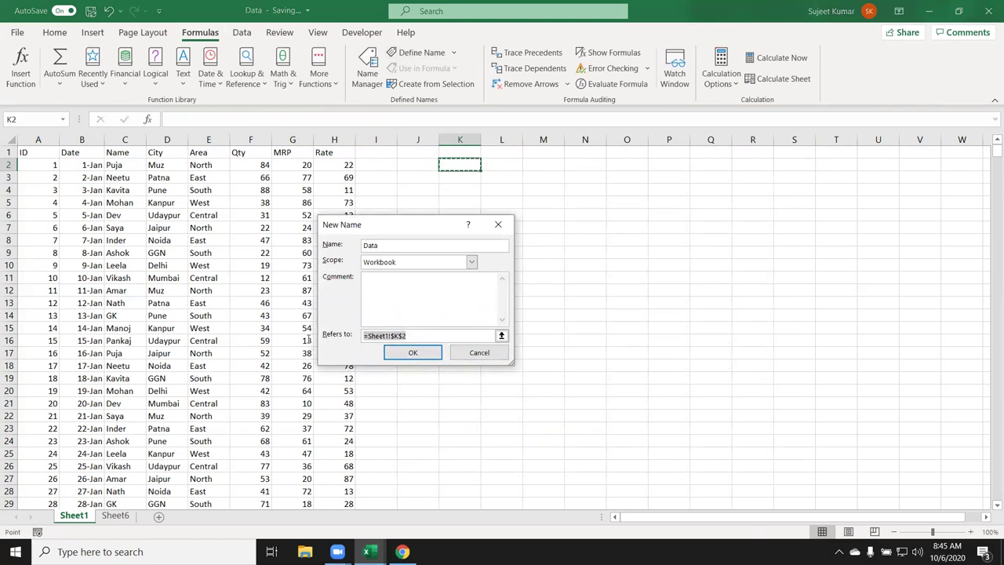
text(=)
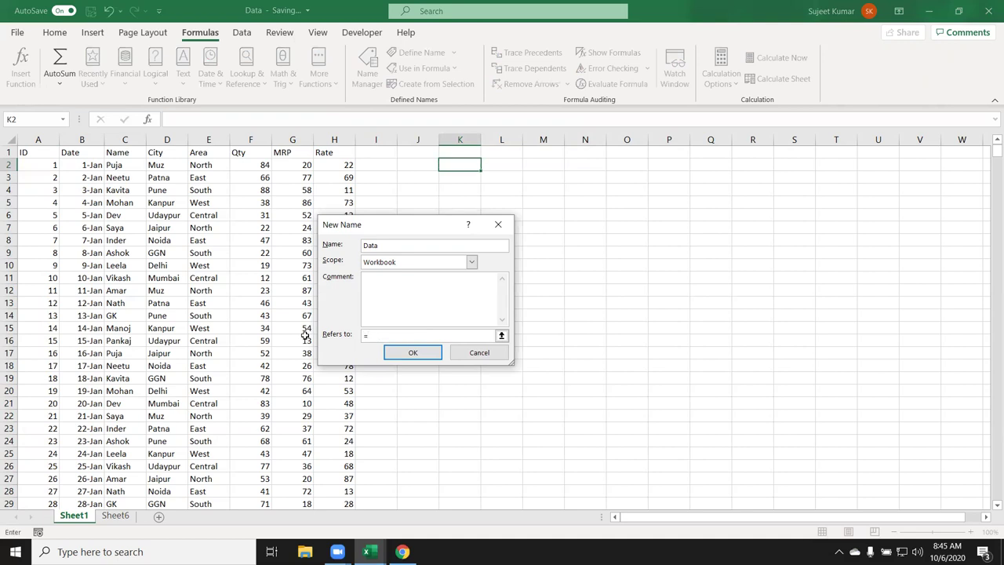
key(ctrl+v)
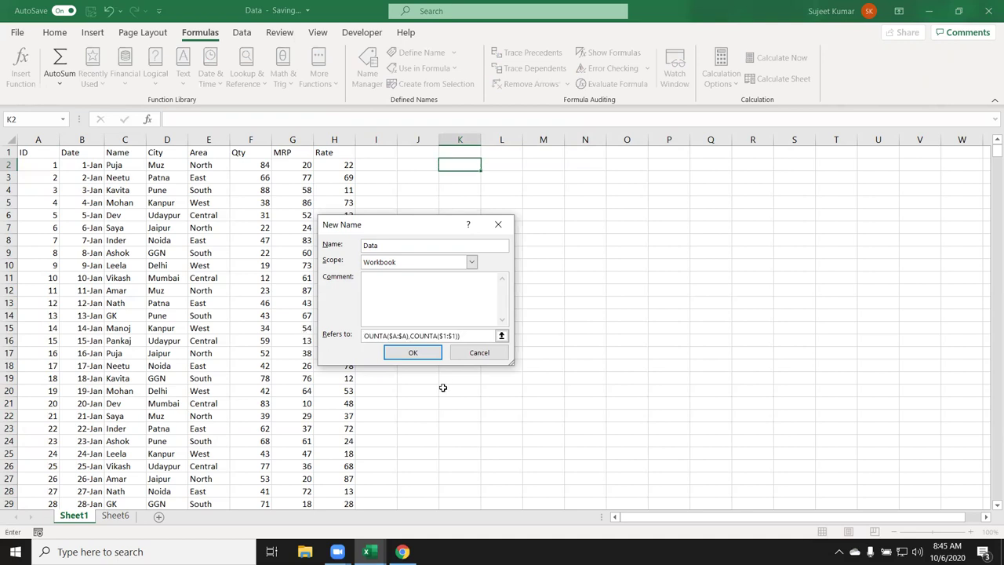
click(413, 353)
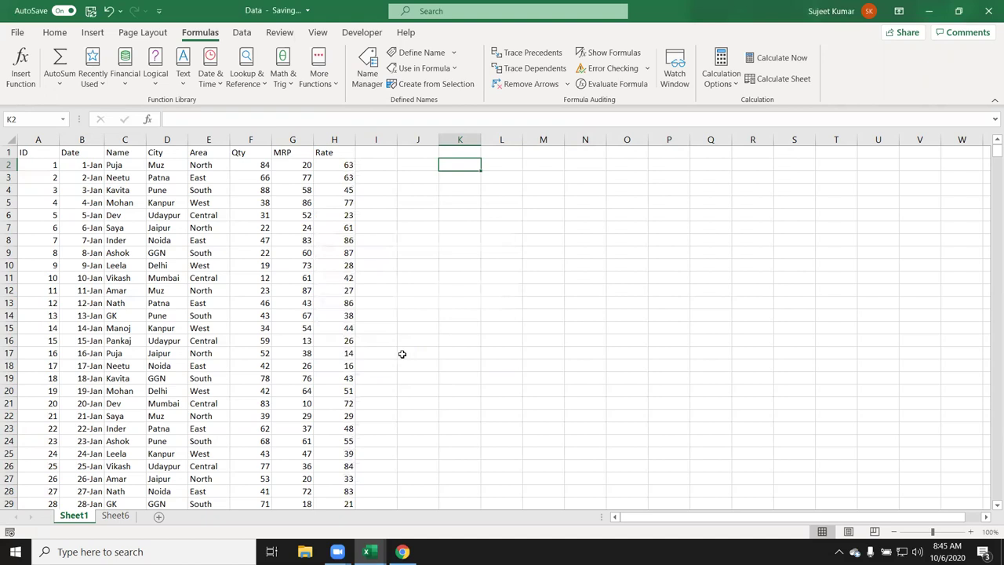
- Insert an empty PivotTable on a new Sheet3 from the named range Data, then return to Sheet1
click(115, 515)
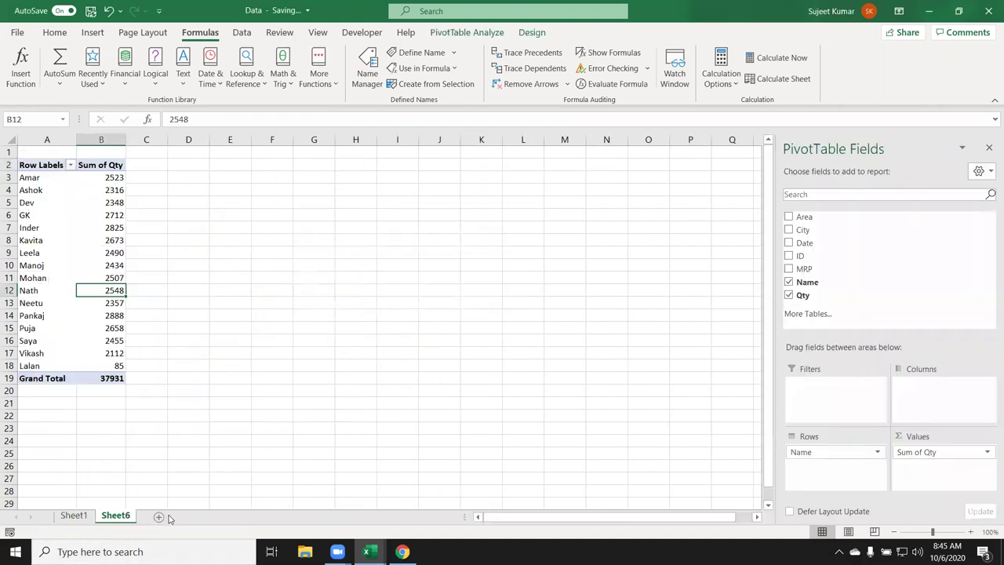
click(179, 517)
click(92, 32)
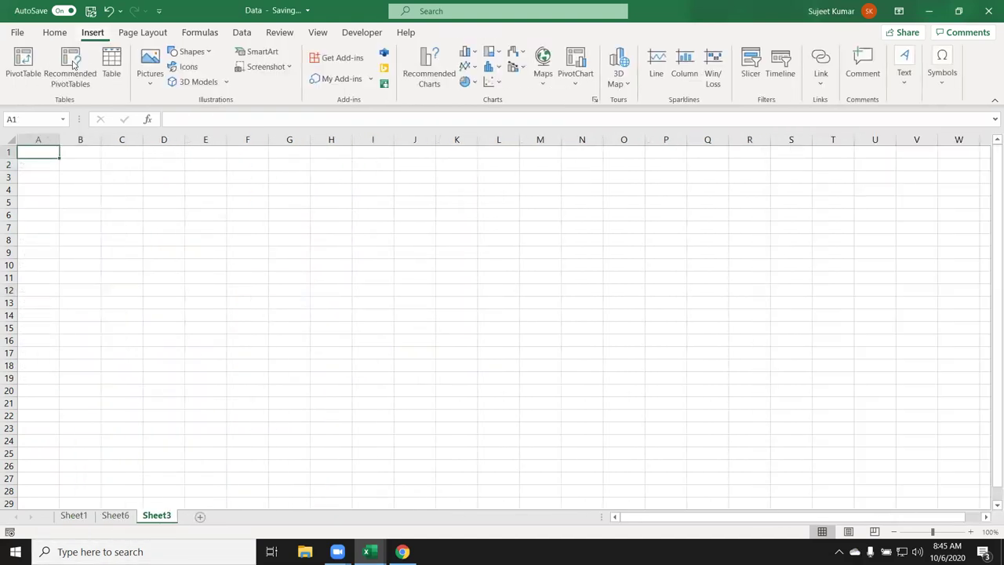
click(23, 66)
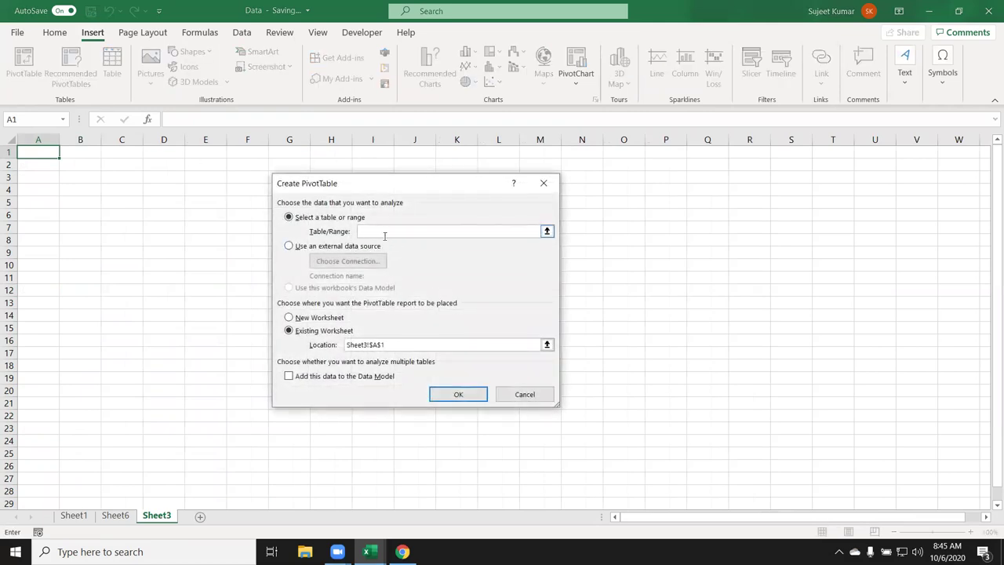
text(data)
click(459, 394)
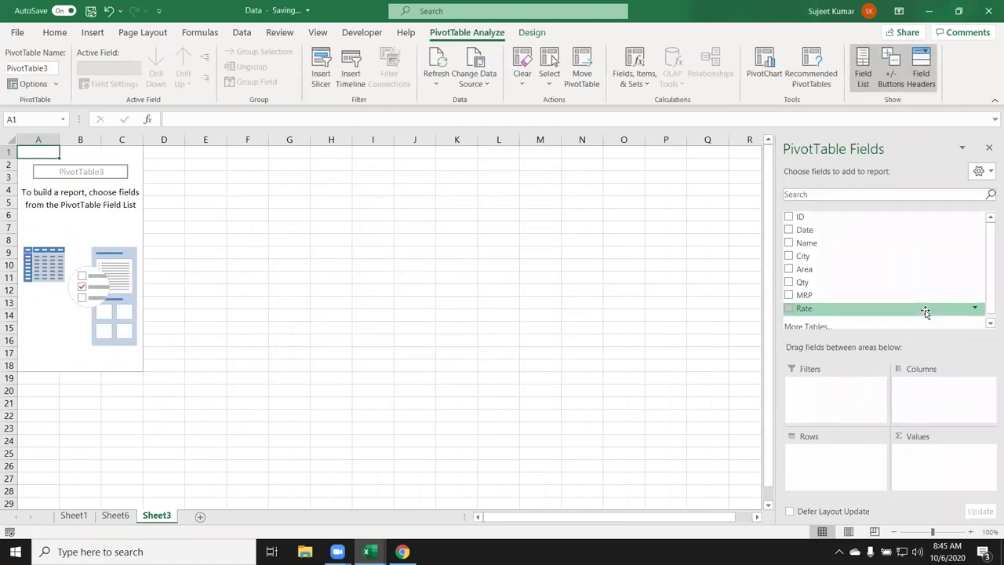
click(115, 515)
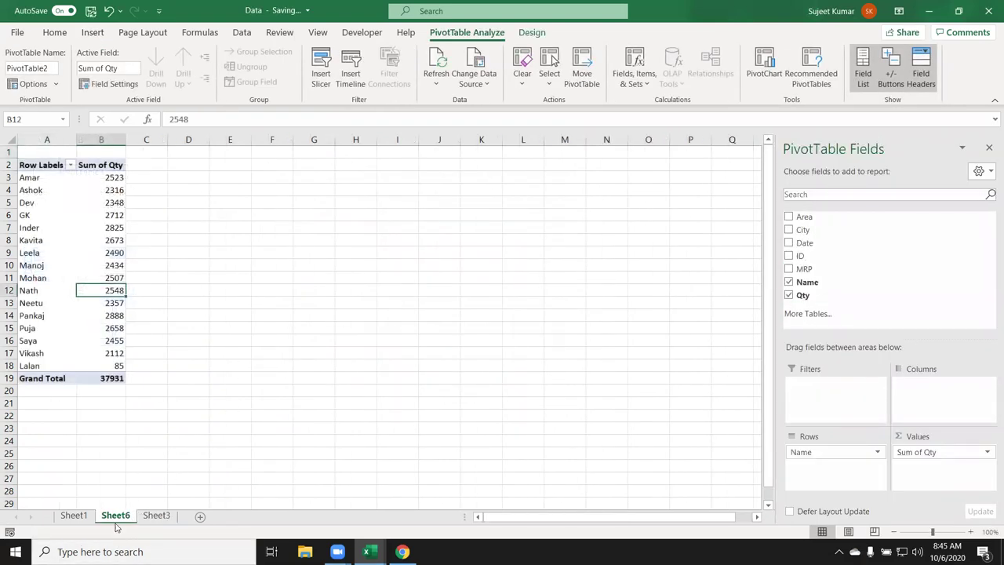
click(74, 516)
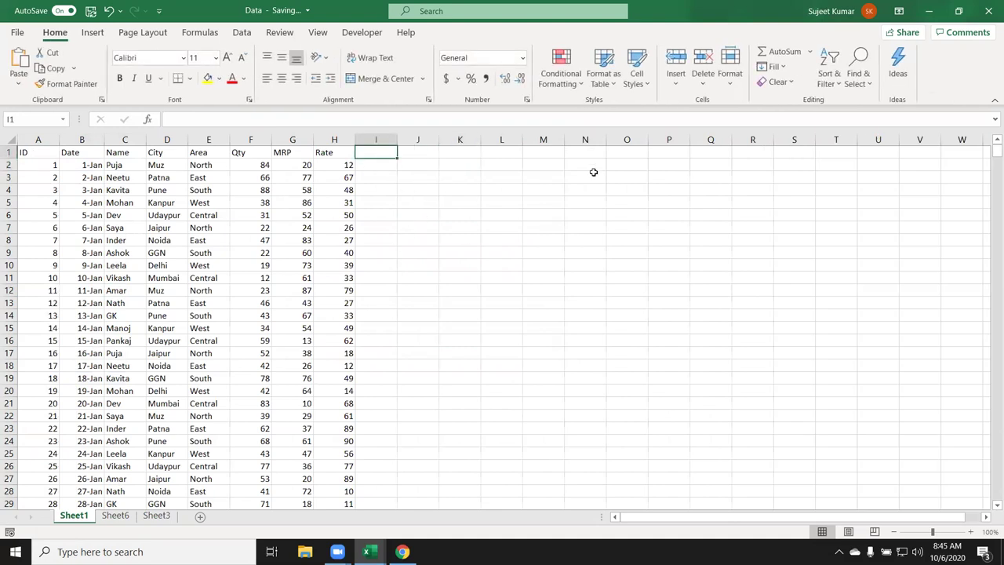
- Add an Amt heading in I1 with =F2*H2 filled down every row, then go to Sheet3
text(Amt)
key(Return)
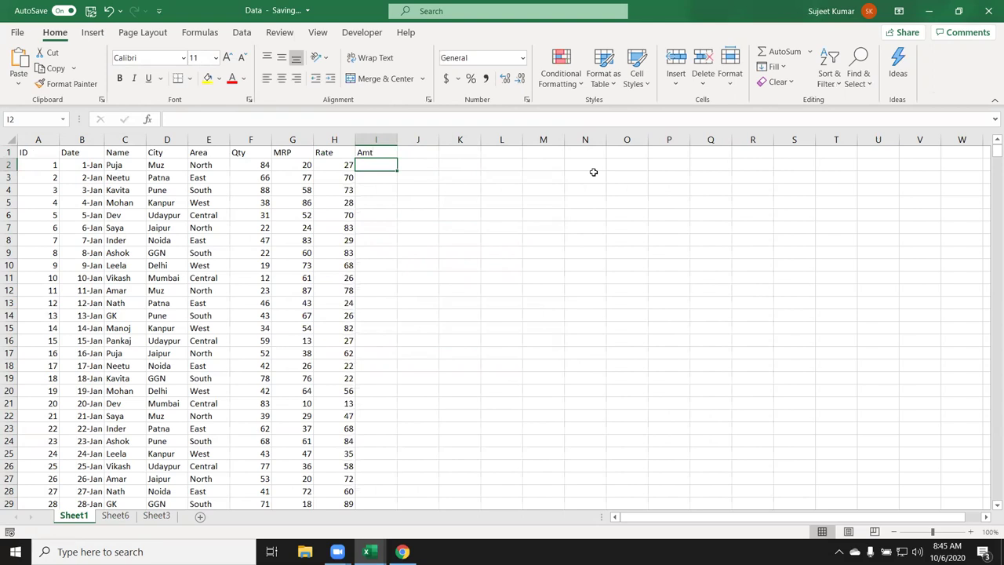
text(=)
key(Left)
key(Left)
key(Left)
text(*)
key(Left)
key(Return)
key(Up)
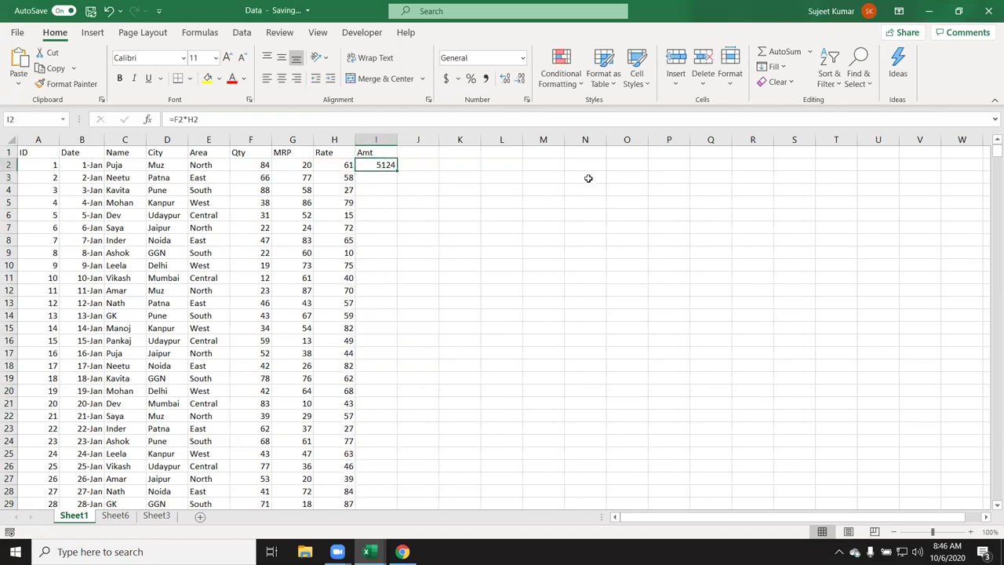
double_click(399, 171)
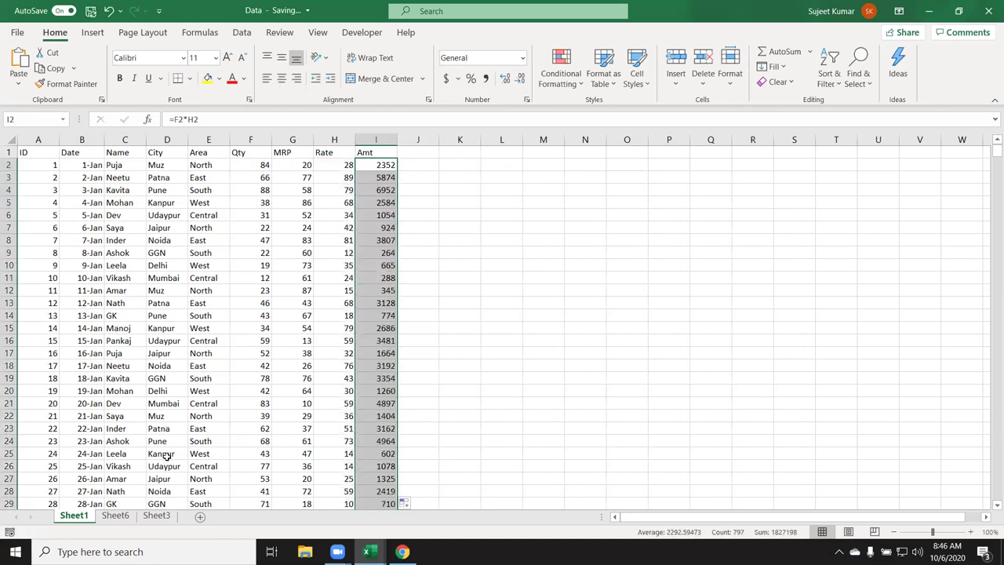
click(126, 518)
- Refresh PivotTable3 on Sheet3 so Amt appears in its field list
click(155, 518)
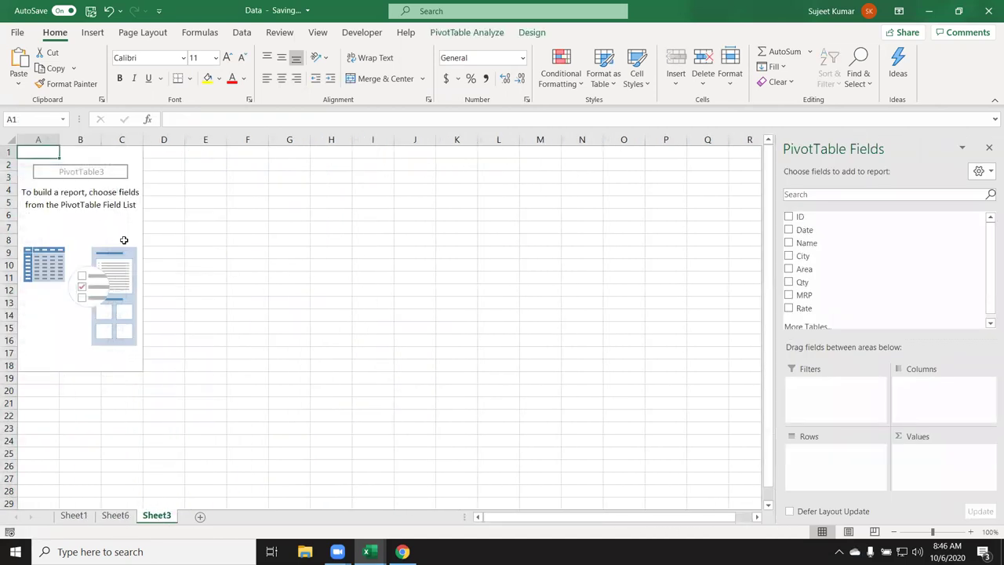
right_click(116, 227)
click(154, 274)
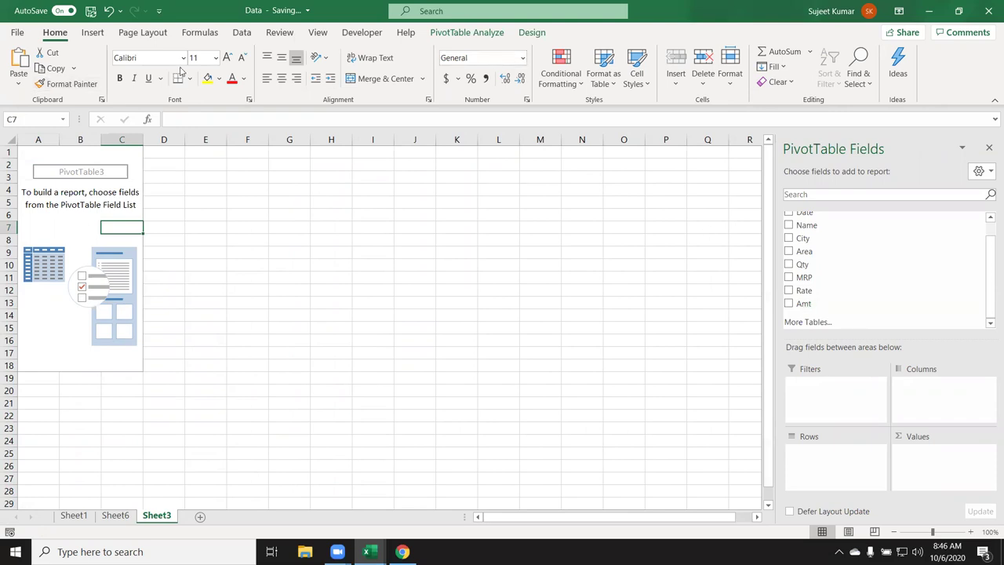
- Check the Data name's definition in Name Manager, then return to Sheet1 and select K6:K7
click(244, 36)
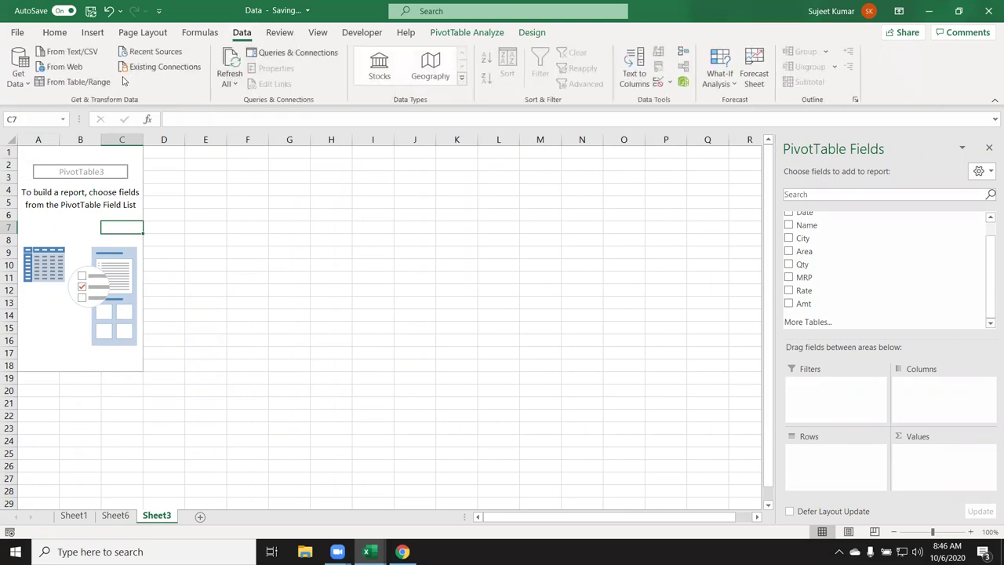
click(200, 32)
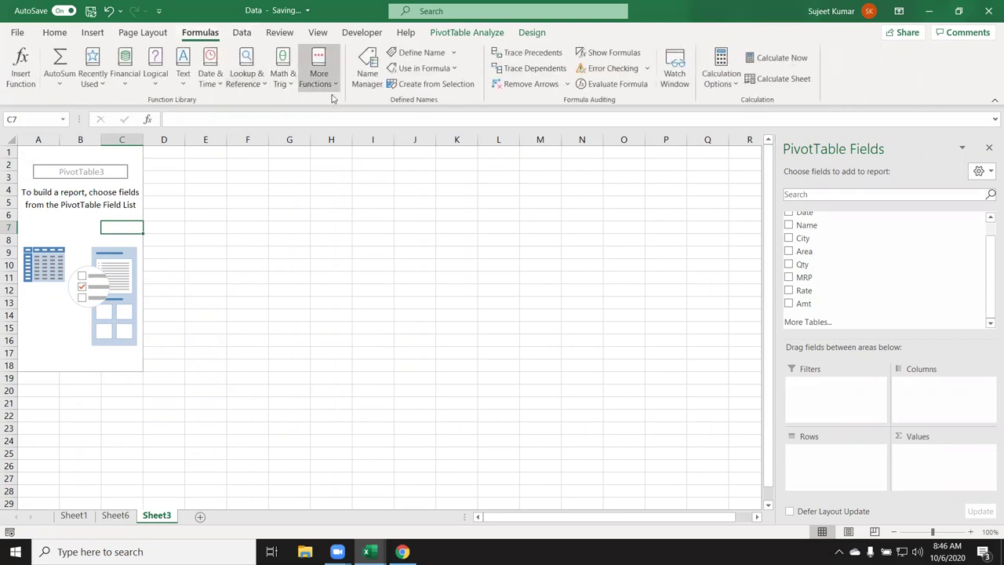
click(368, 69)
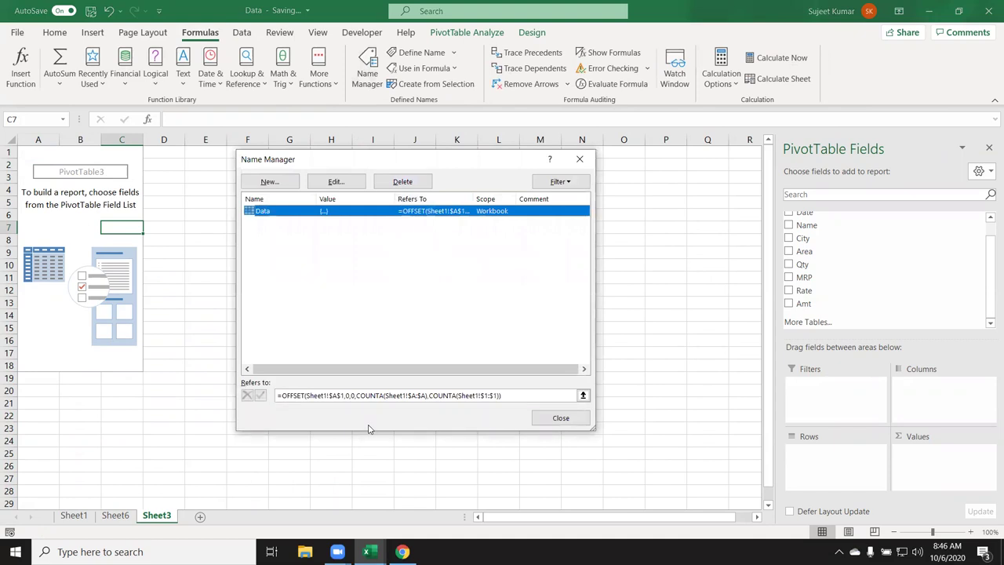
key(Escape)
click(74, 516)
drag(459, 229, 459, 217)
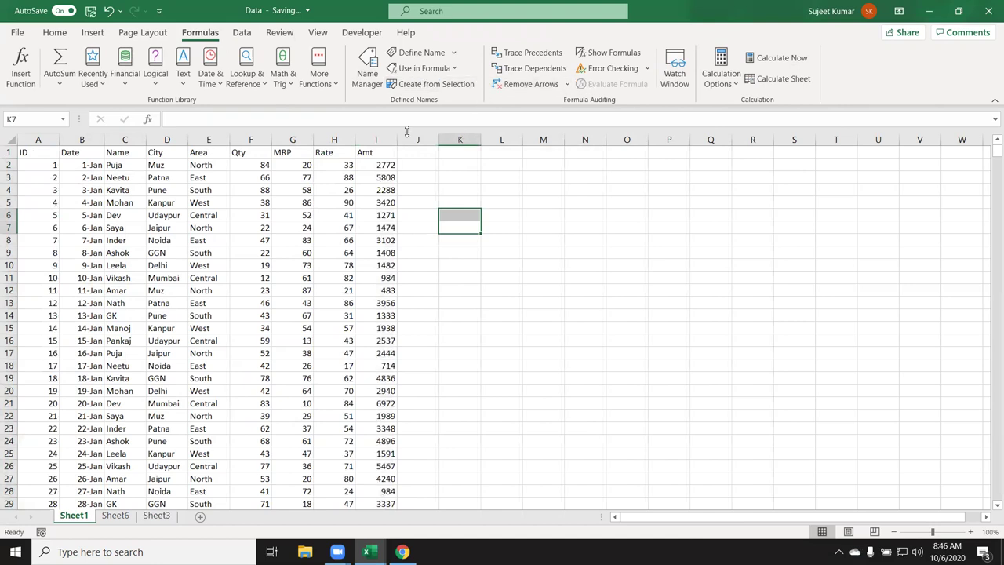
- Inspect the Data name's OFFSET formula in Name Manager, then close the Data workbook
click(474, 190)
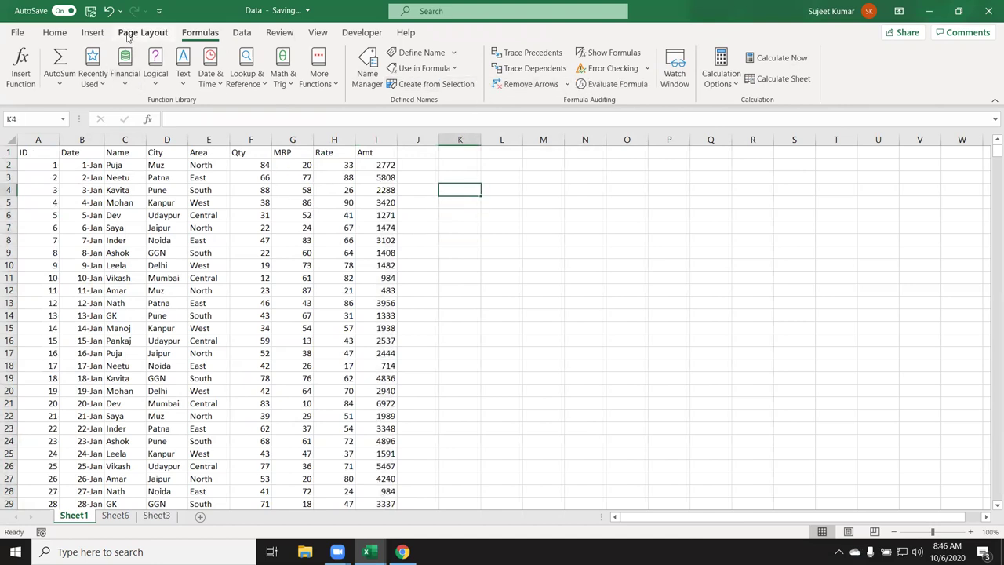
click(368, 78)
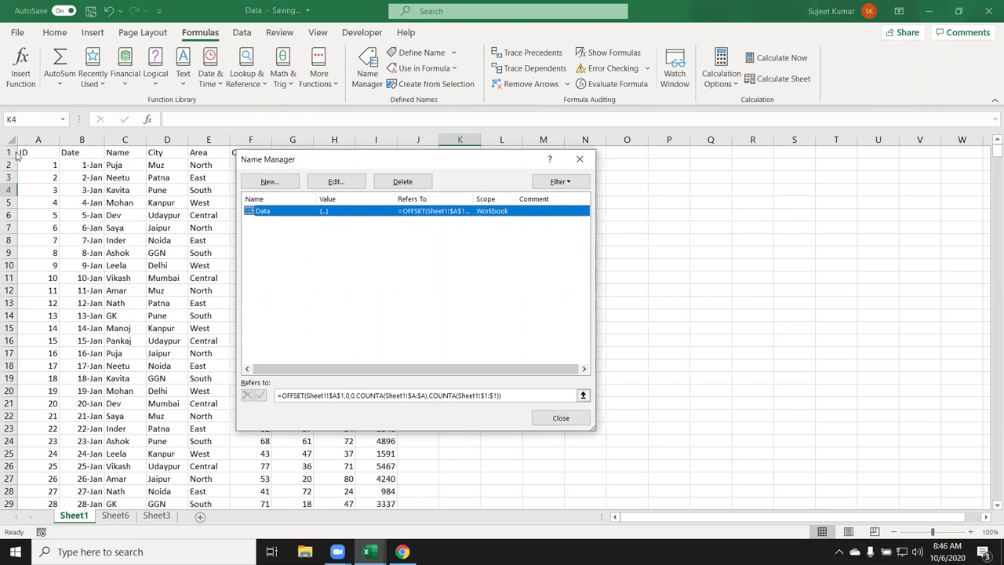
click(427, 395)
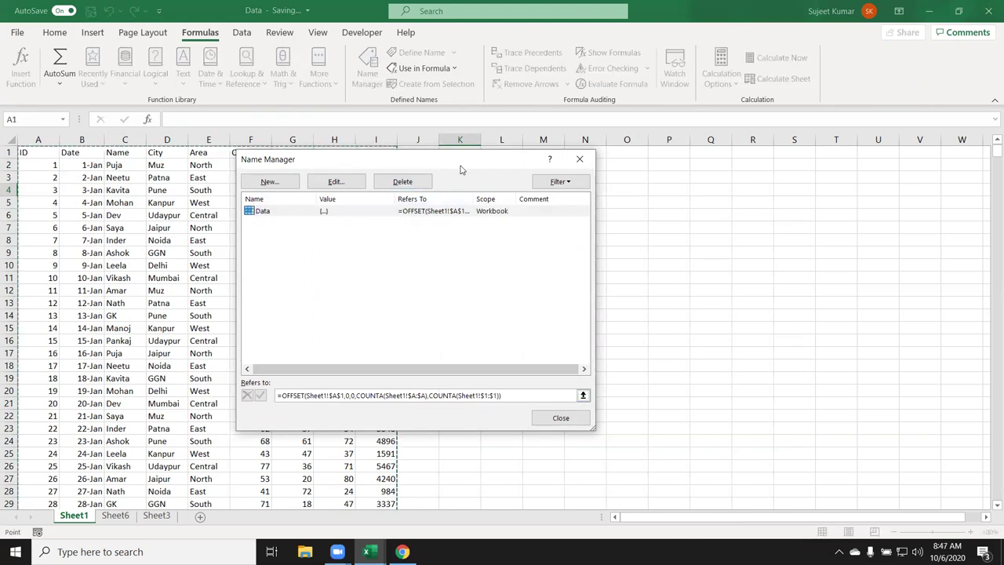
drag(461, 170, 780, 150)
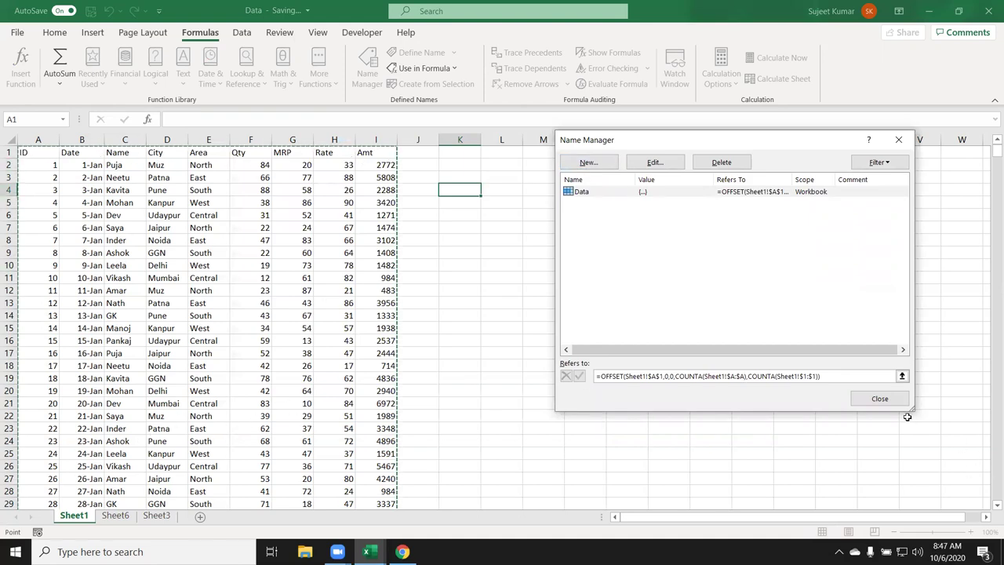
click(883, 401)
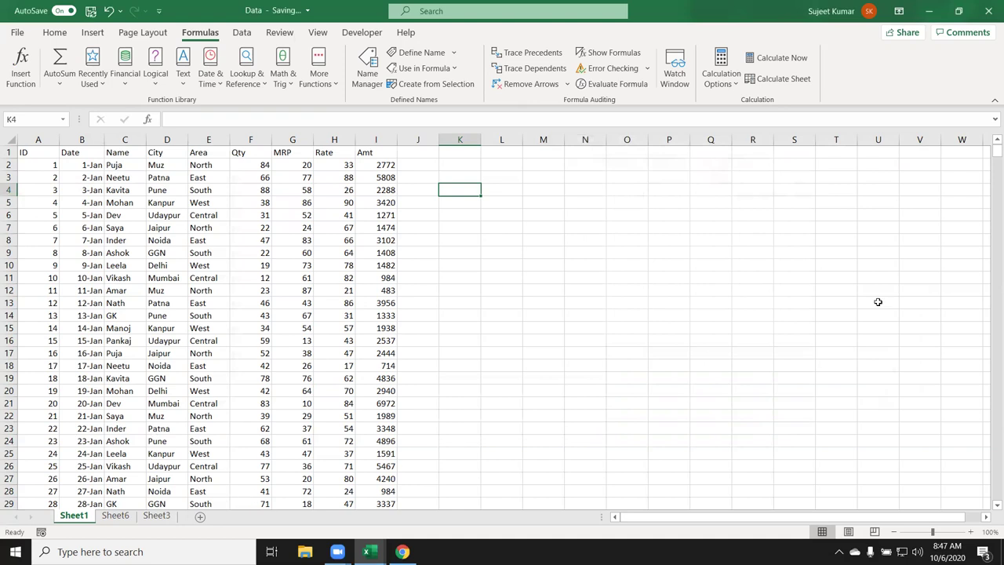
click(989, 11)
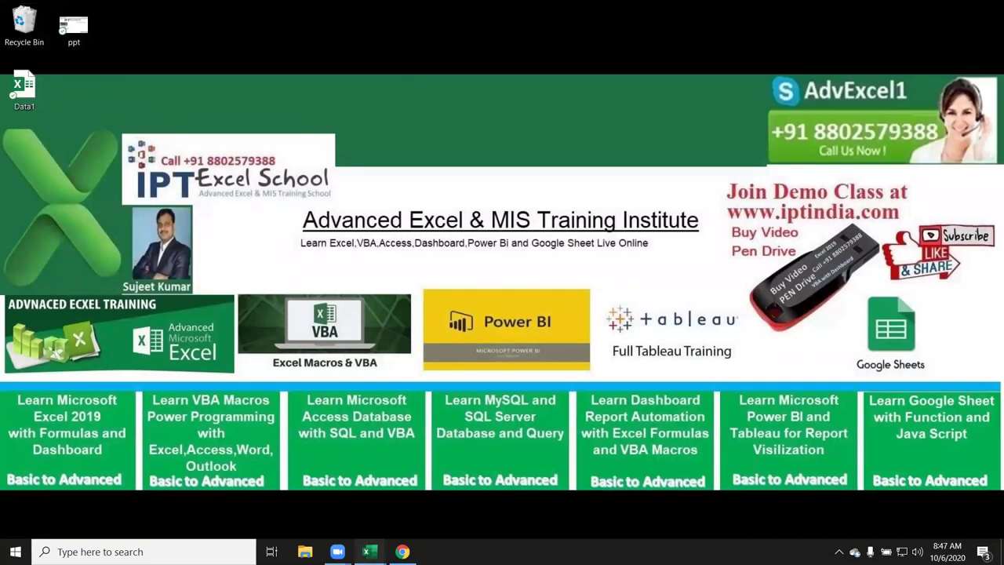
- Restore the blank Book1 workbook window from the Excel taskbar icon
mouse_move(367, 551)
click(337, 489)
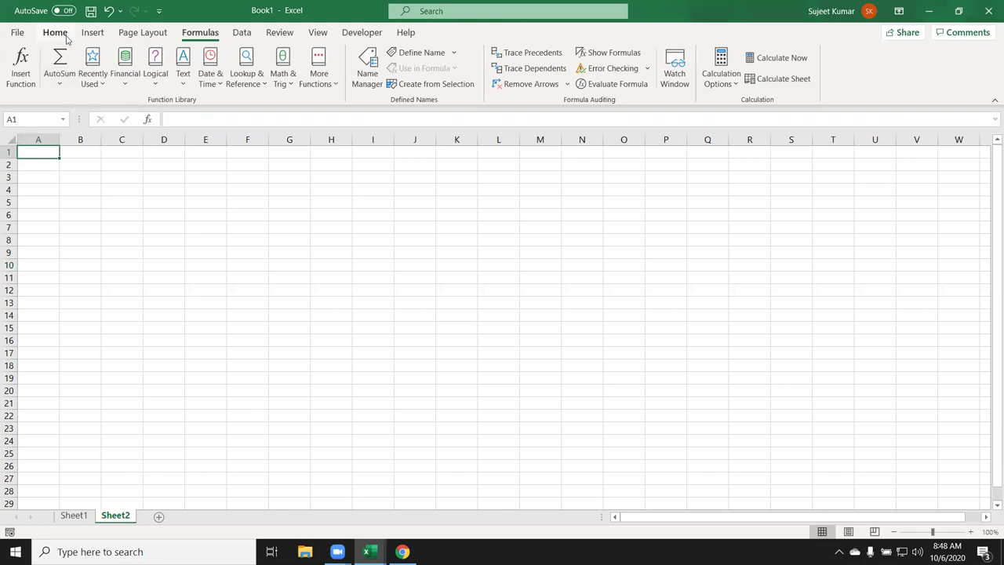
- Start a new PivotTable using an external data source, browsing for more connections
click(66, 37)
click(93, 33)
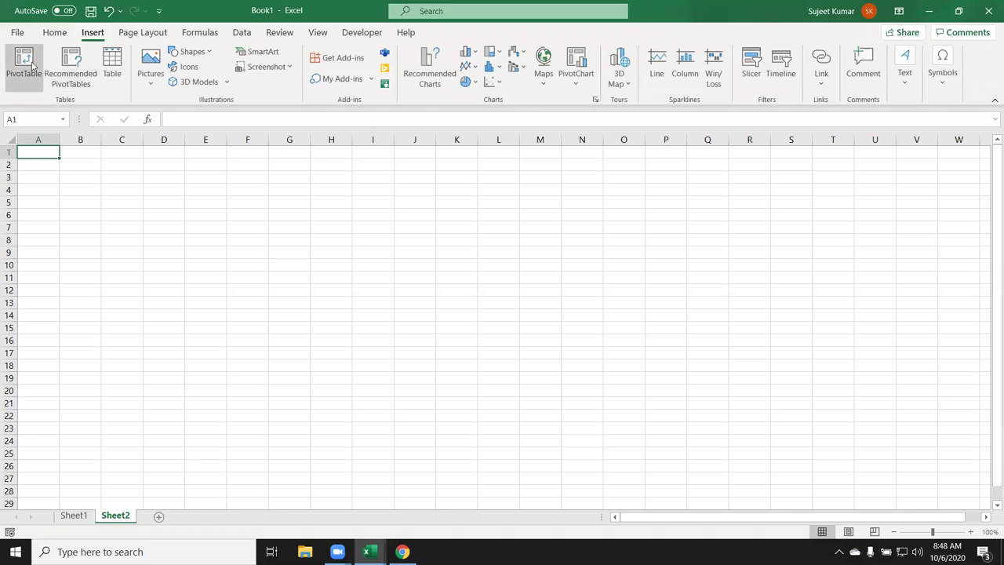
click(24, 63)
click(642, 232)
click(651, 245)
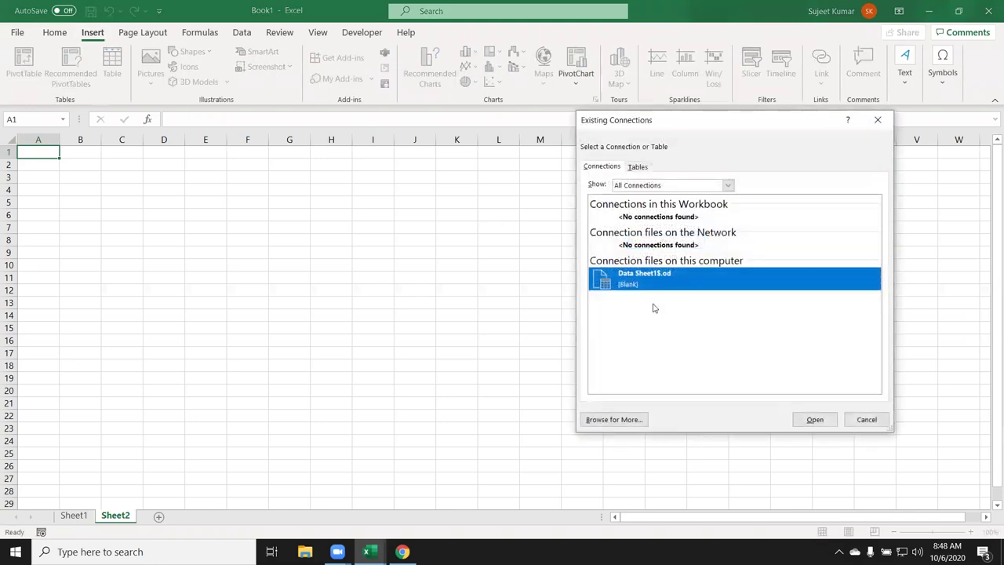
click(624, 421)
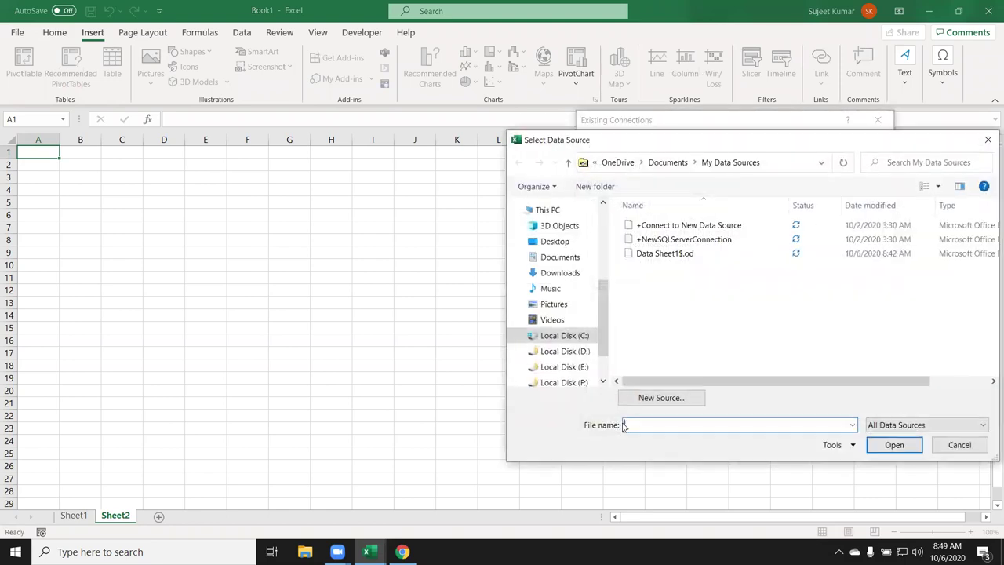
- Open the Documents\Data workbook as the source and confirm its Sheet1$ table
drag(651, 142, 391, 87)
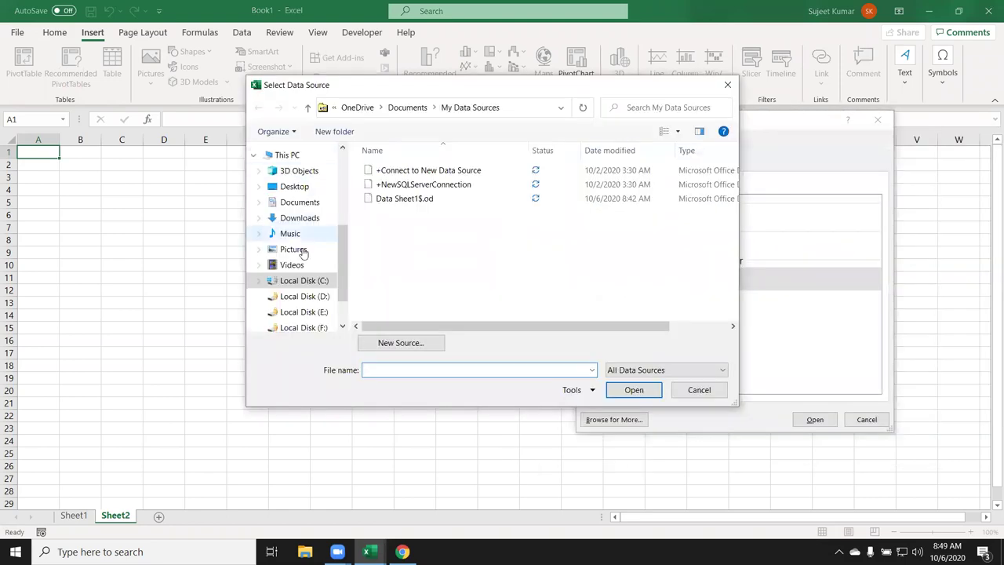
click(304, 203)
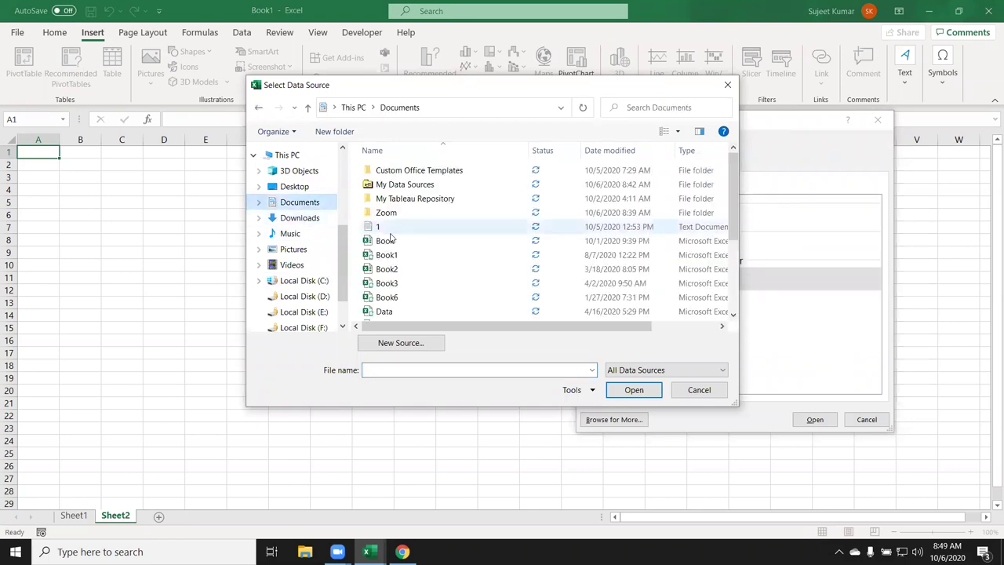
scroll(405, 309, down, 1)
click(404, 286)
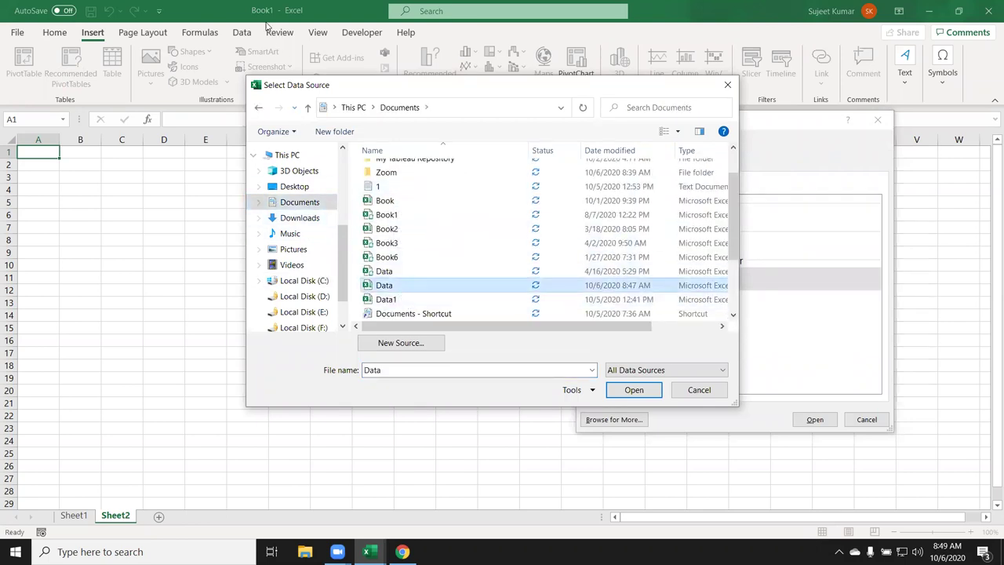
click(634, 390)
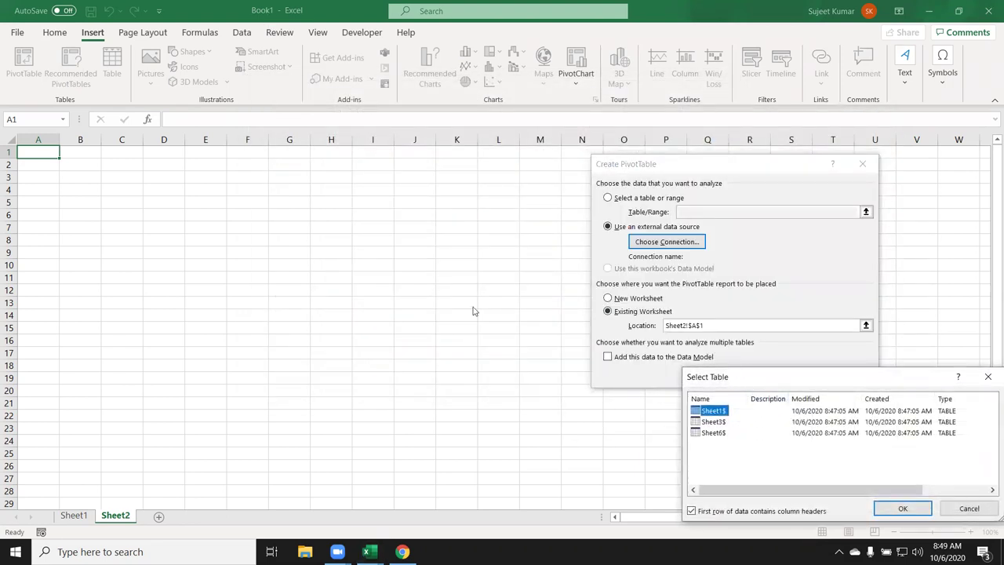
drag(733, 374, 472, 311)
click(618, 440)
- Create the empty PivotTable4 from the Data workbook's Sheet1$ table
click(775, 375)
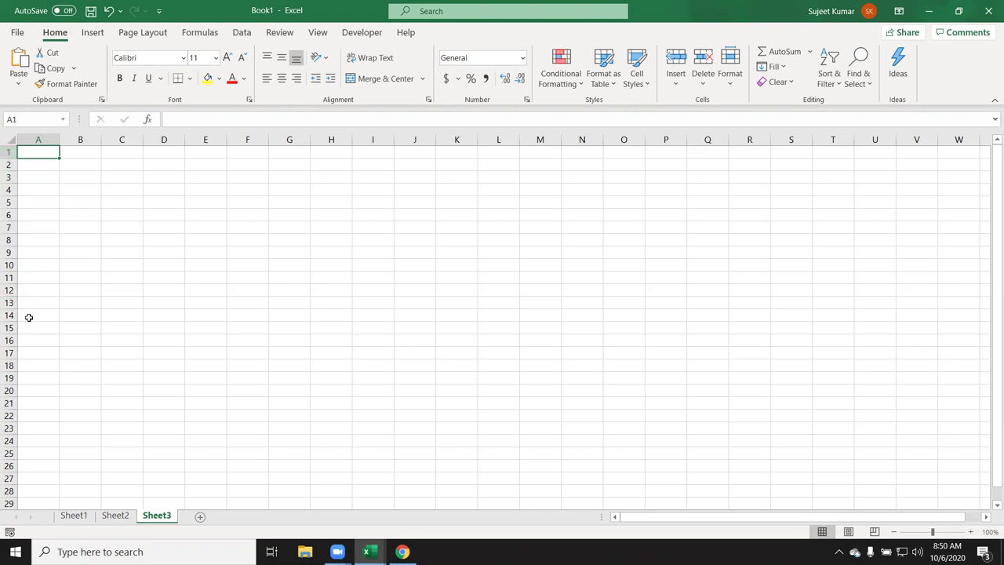
- On Sheet3, start a new PivotTable from an external source and browse for more connections
click(114, 515)
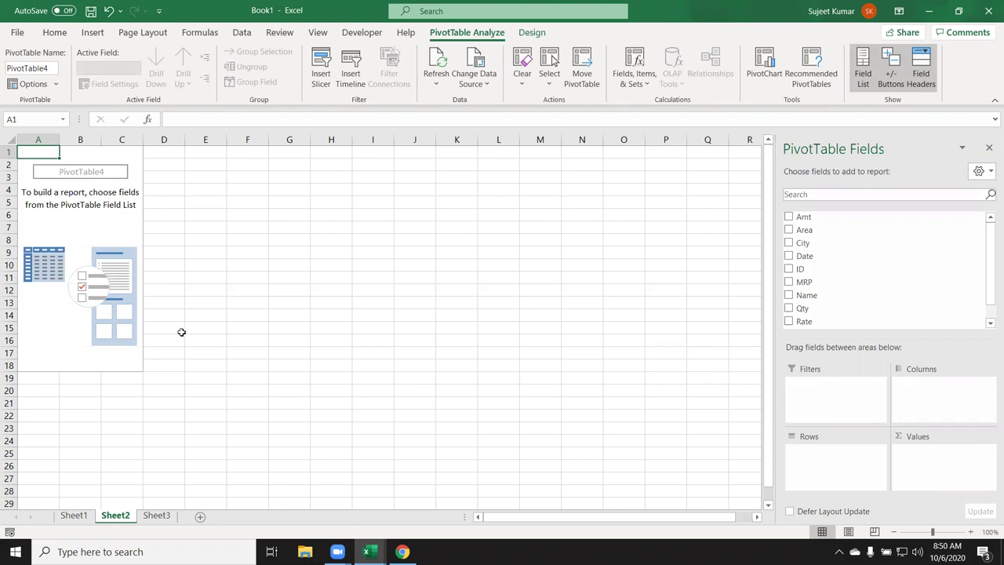
click(155, 517)
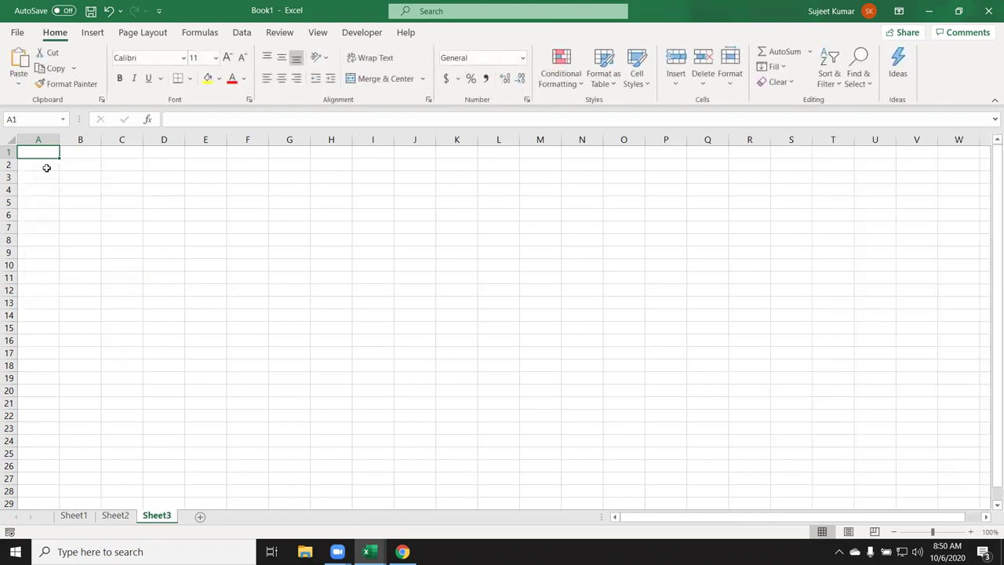
click(93, 32)
click(25, 79)
click(672, 231)
click(667, 242)
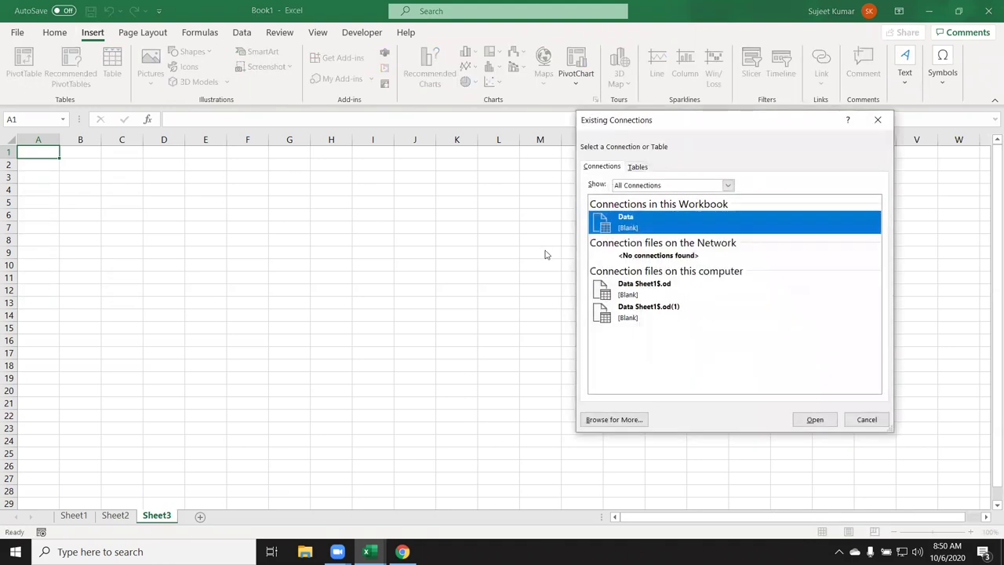
click(625, 423)
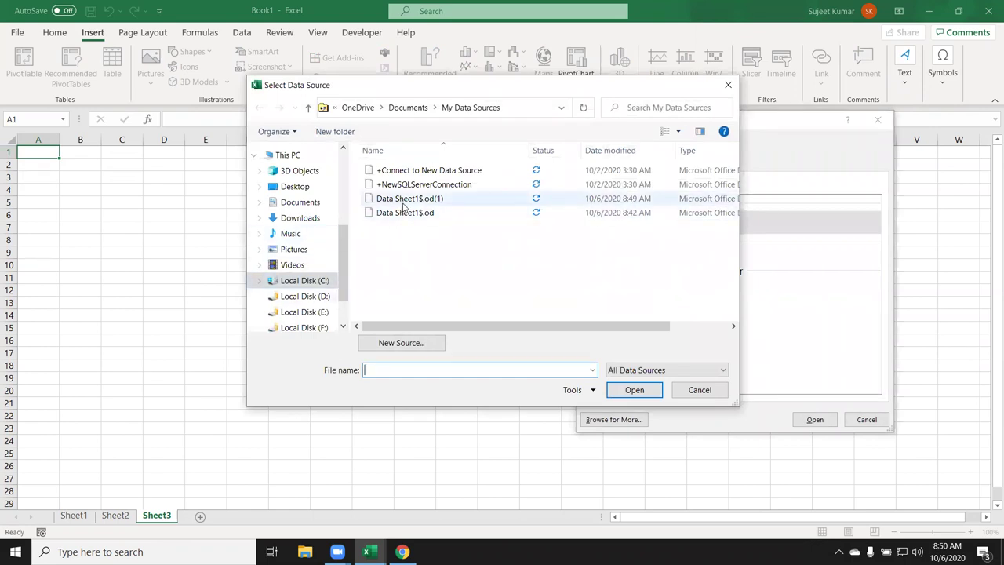
- Use the Documents\Data workbook's Sheet1$ table to create PivotTable5, then add a blank Sheet4
click(299, 203)
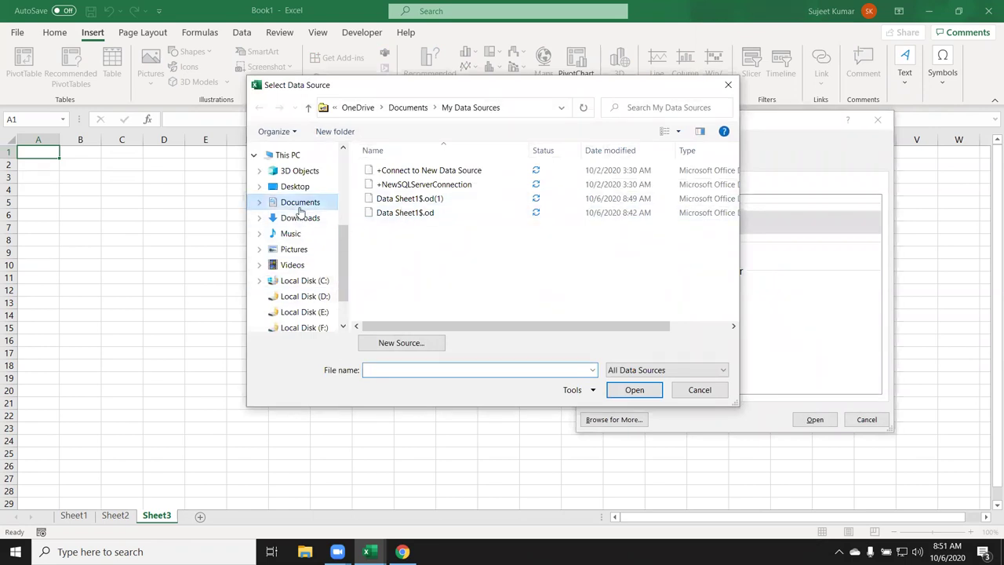
scroll(405, 273, down, 2)
scroll(405, 273, down, 1)
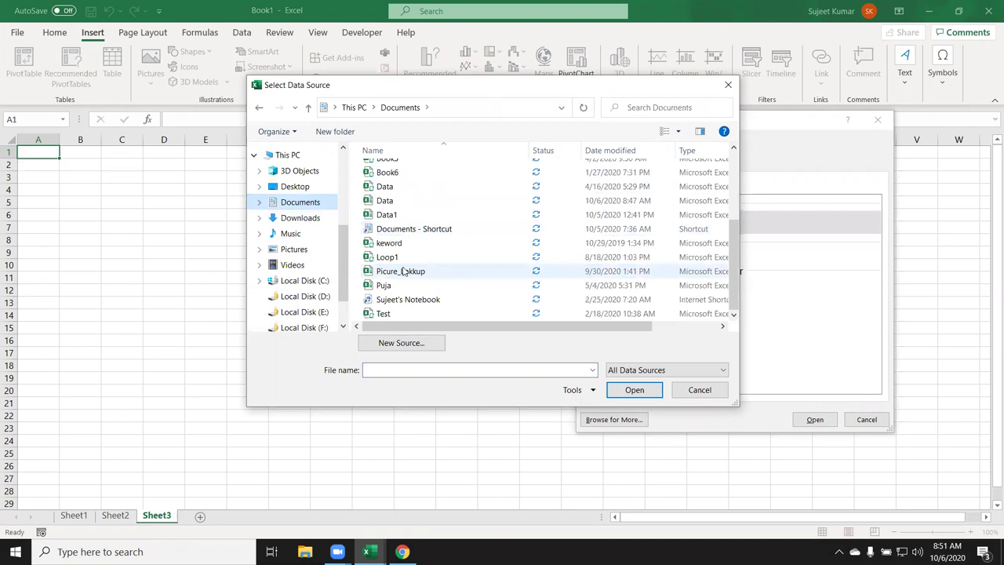
click(395, 202)
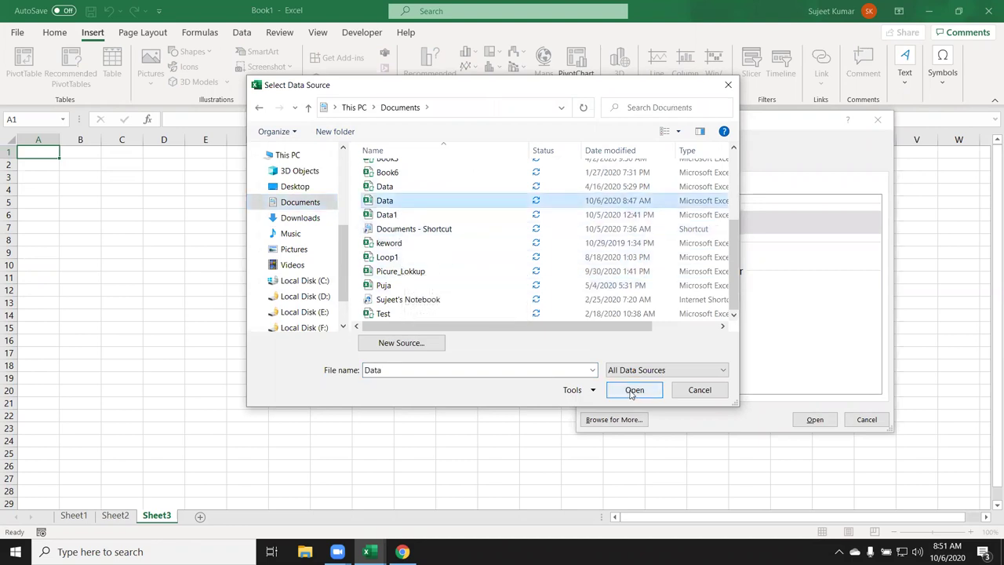
click(621, 397)
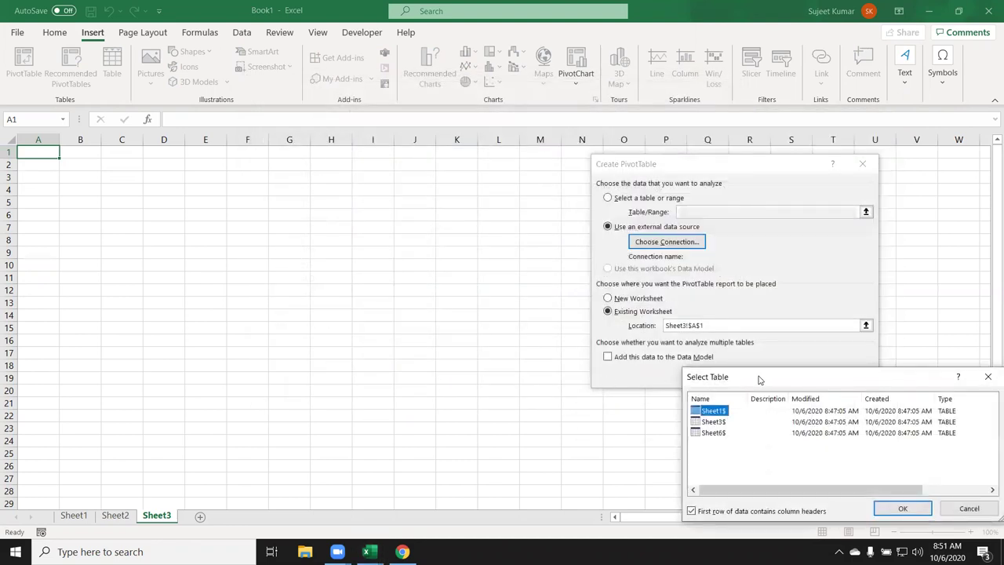
drag(765, 378, 339, 174)
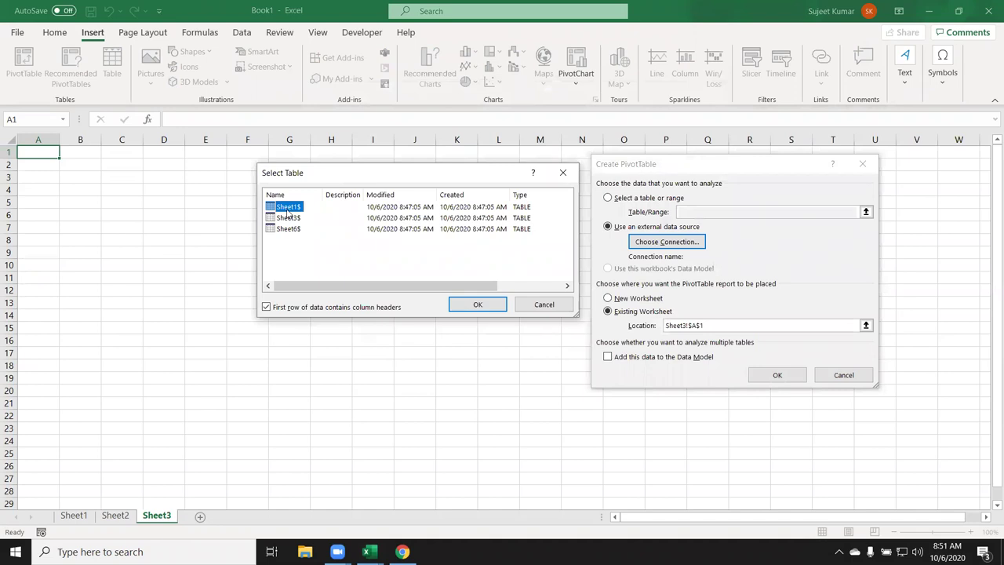
click(480, 304)
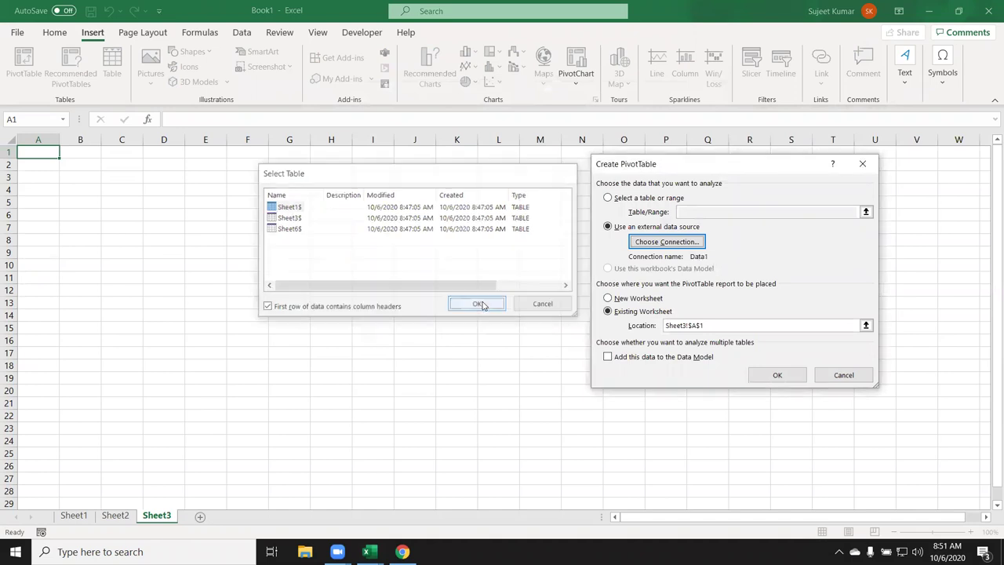
click(776, 375)
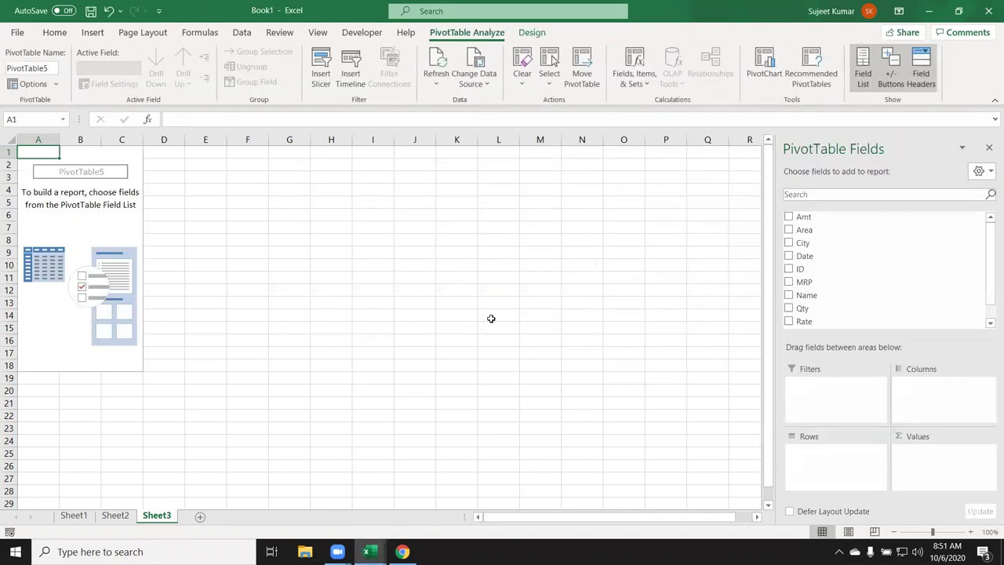
click(198, 518)
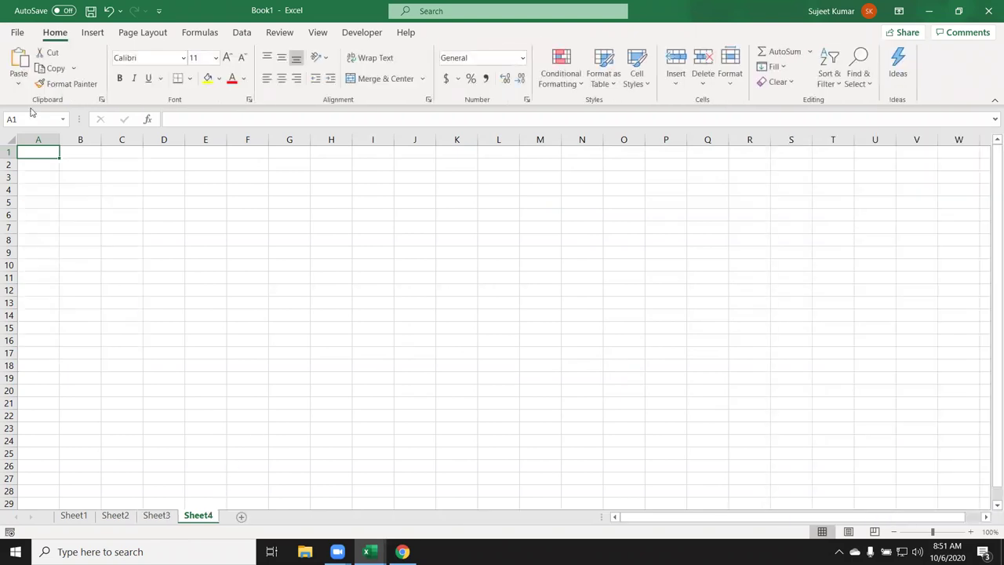
click(94, 31)
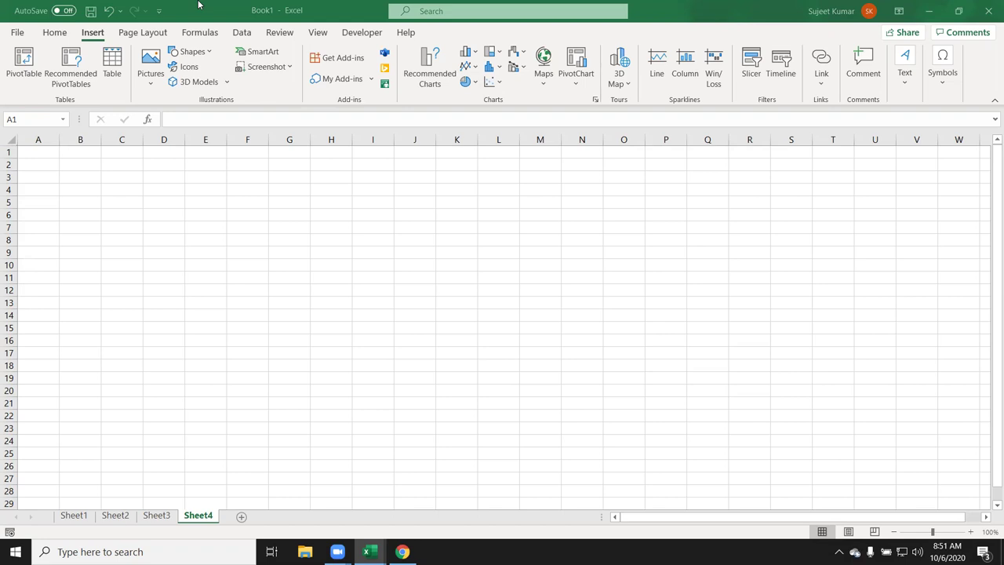
click(43, 152)
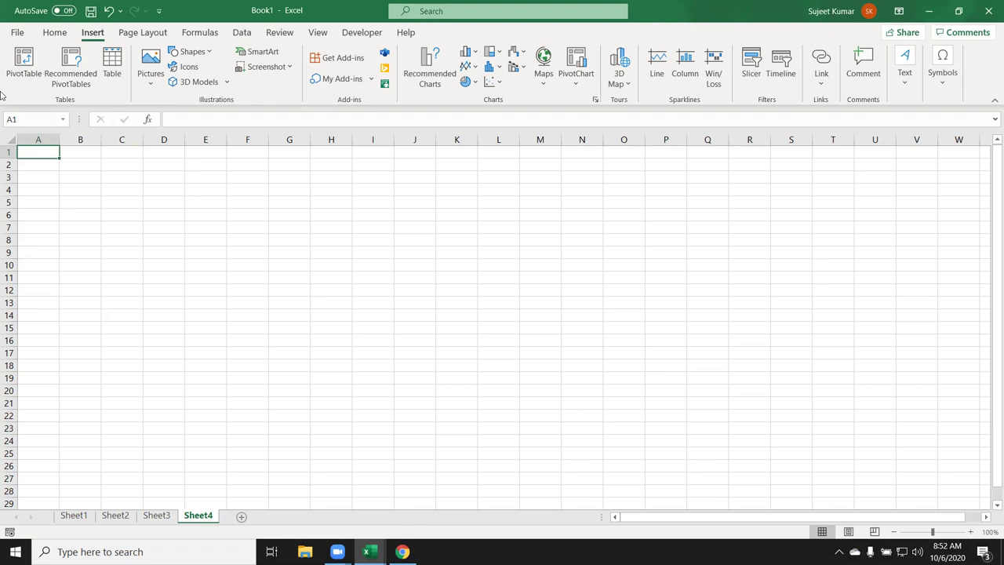
click(23, 66)
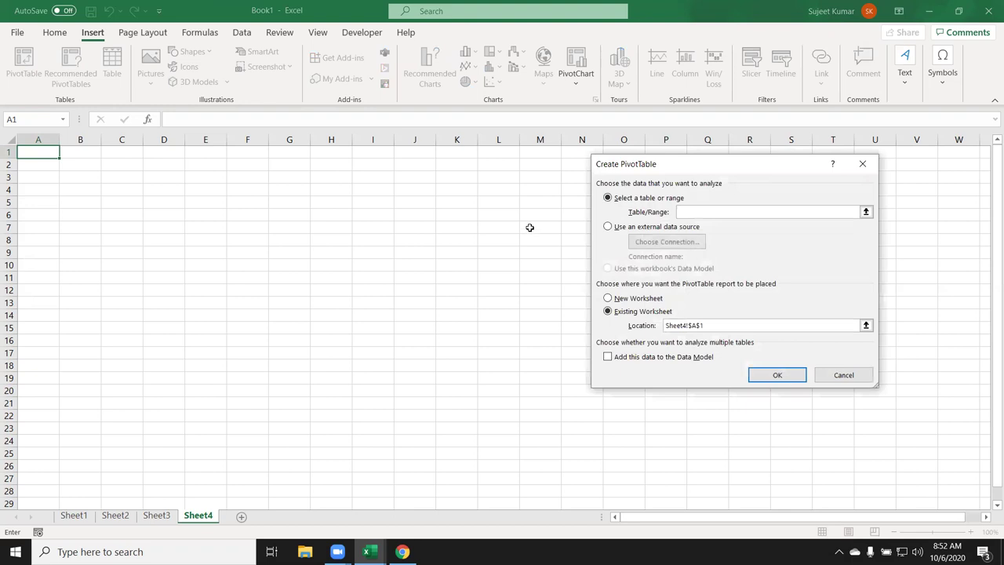
click(653, 226)
click(648, 246)
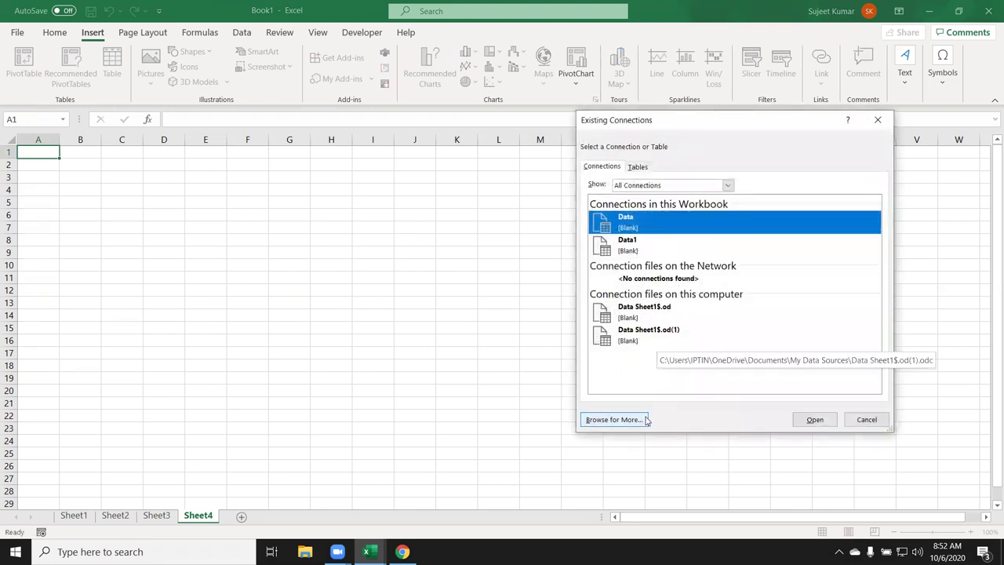
click(620, 419)
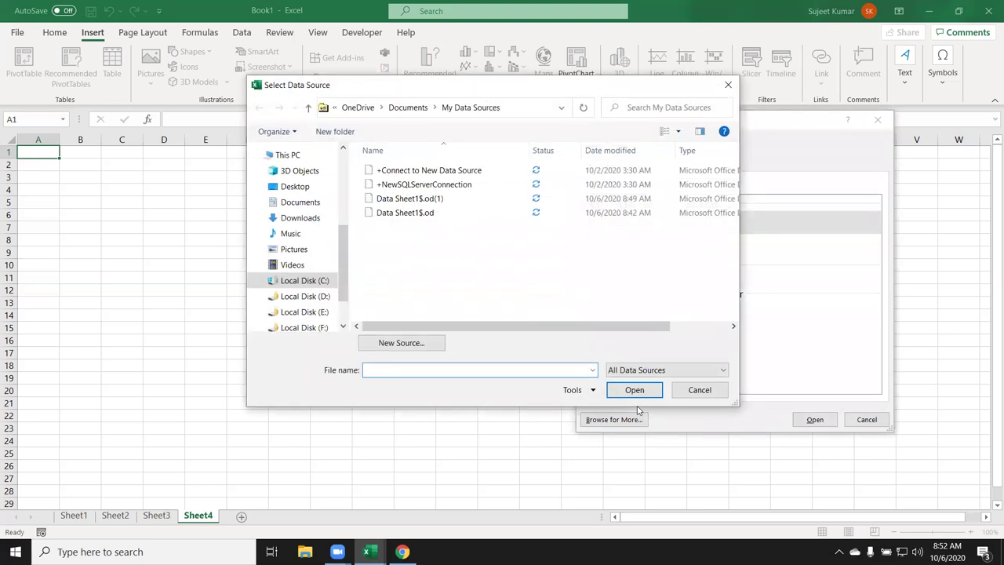
mouse_move(300, 225)
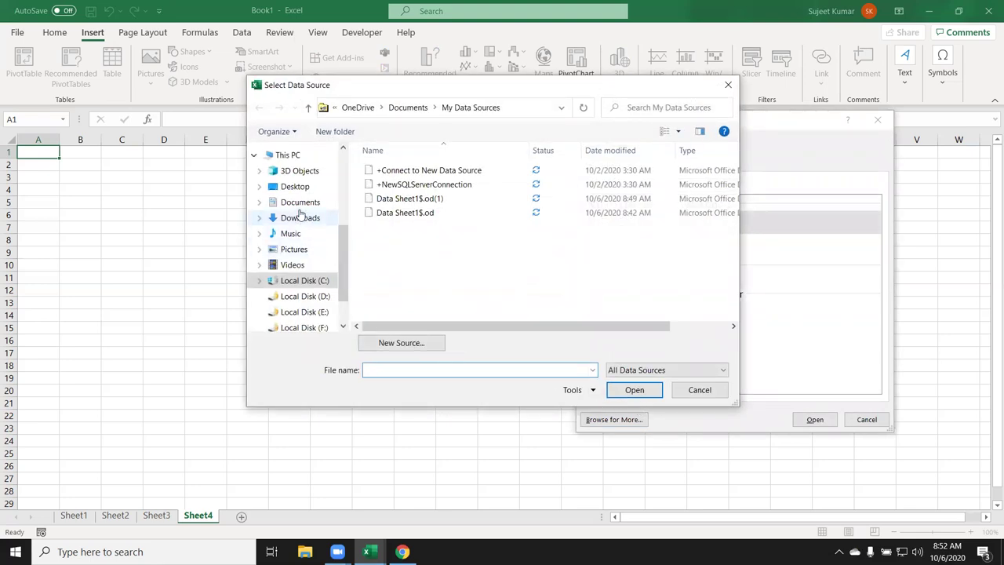
click(298, 203)
scroll(420, 258, down, 3)
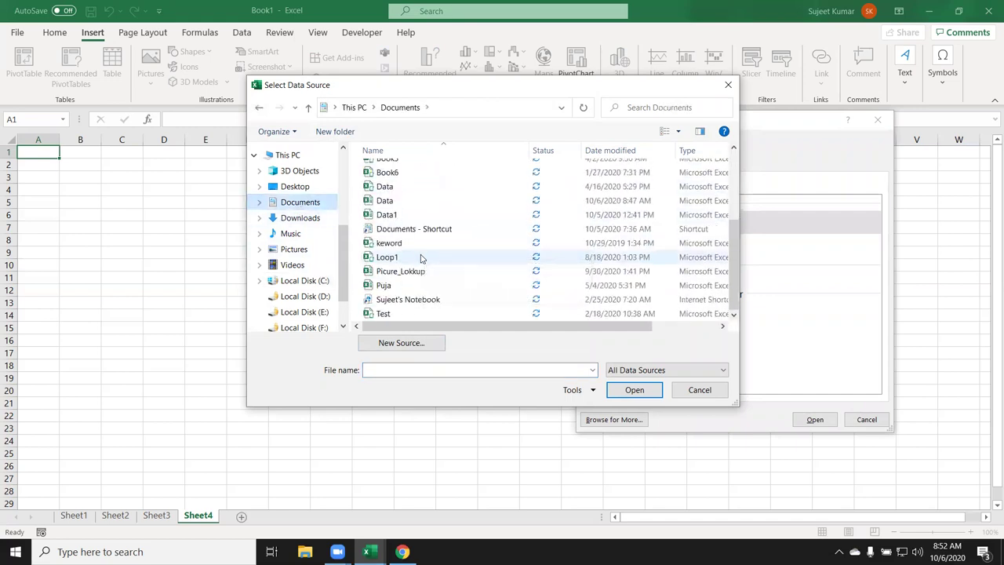
click(699, 390)
click(866, 419)
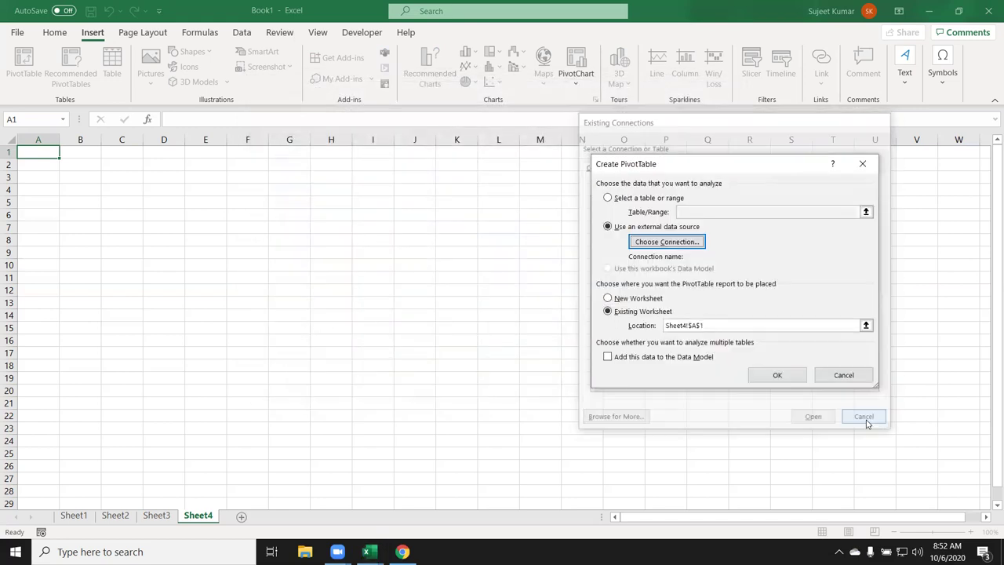
click(846, 377)
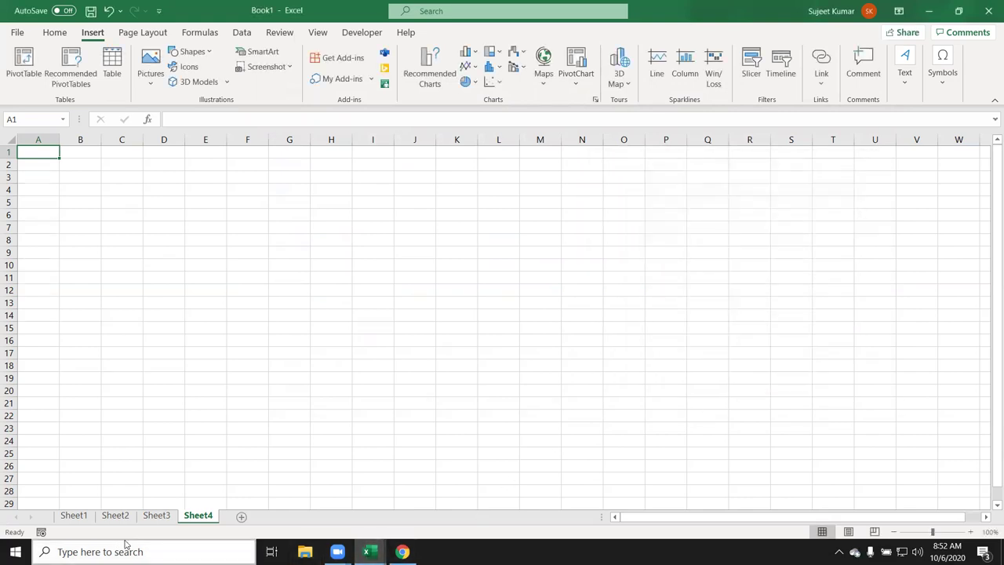
- Launch Microsoft Access from the Start menu search
click(15, 551)
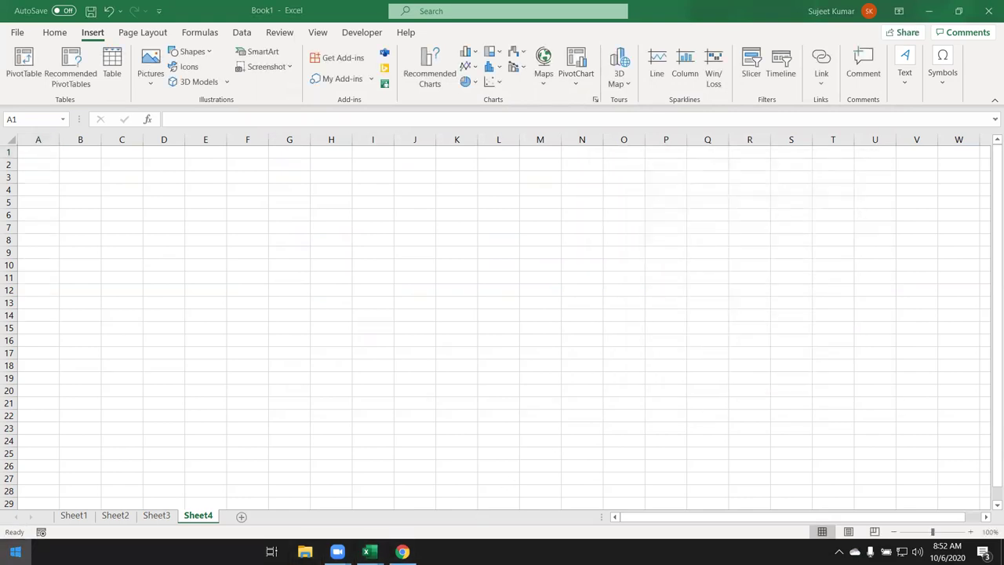
text(a)
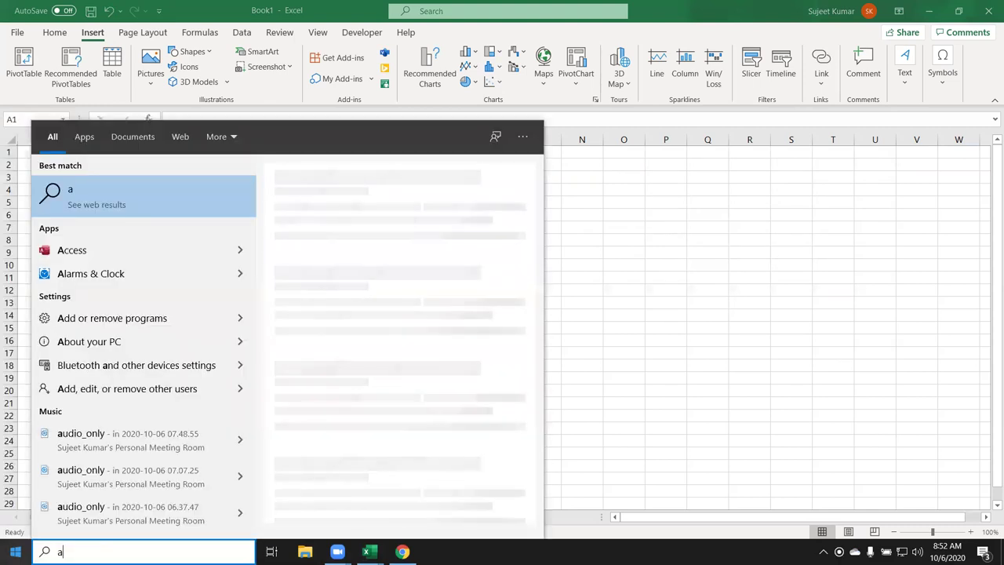
click(108, 250)
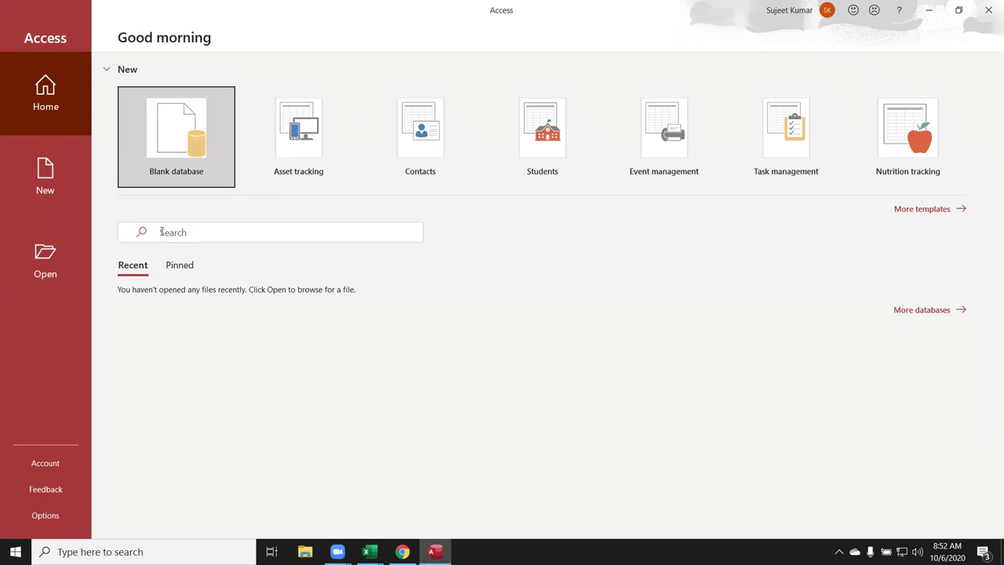
- Create a new blank database named Data
click(189, 162)
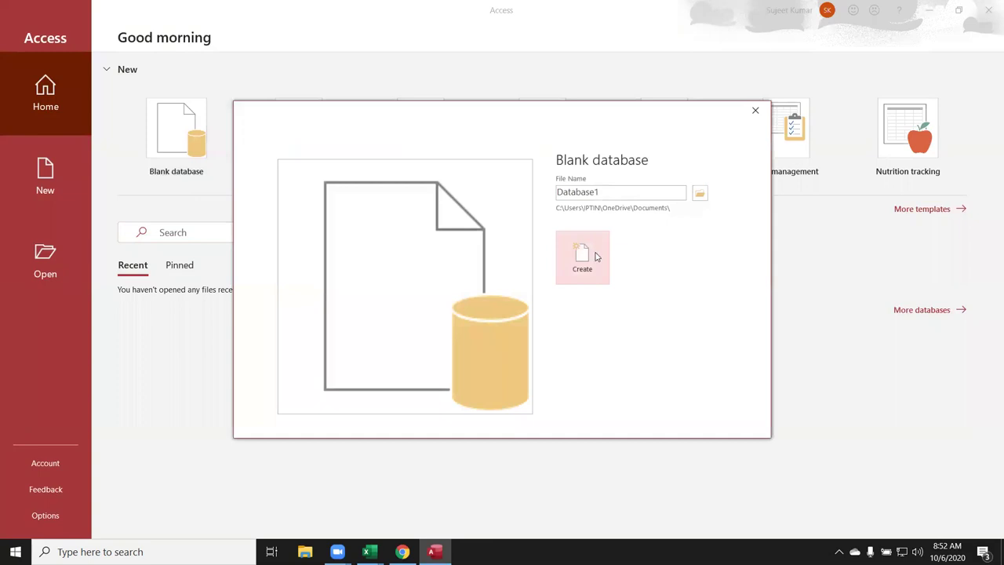
double_click(603, 193)
text(Data)
click(585, 262)
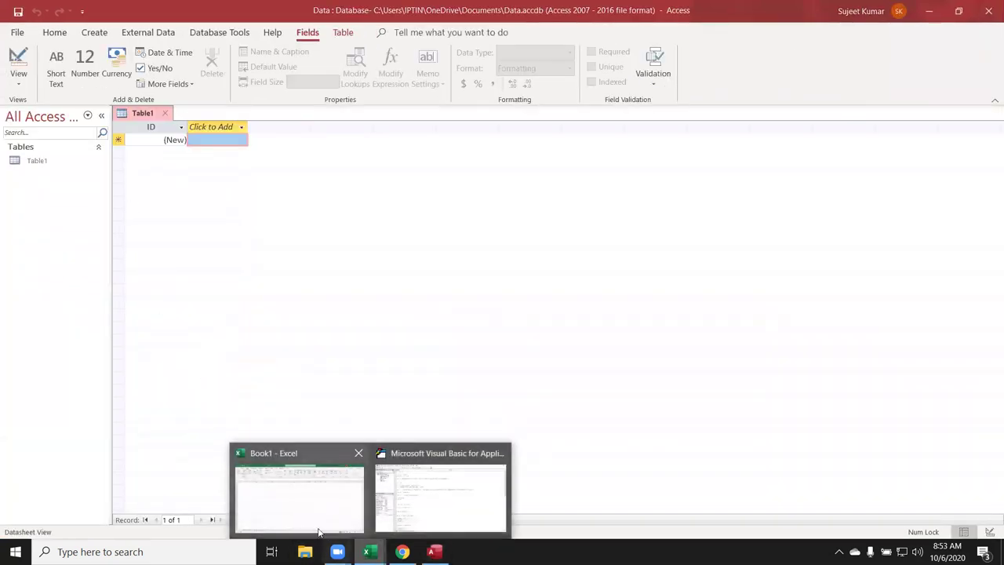
- Switch back to the Excel workbook and open the Sheet2 pivot table
mouse_move(368, 551)
click(304, 448)
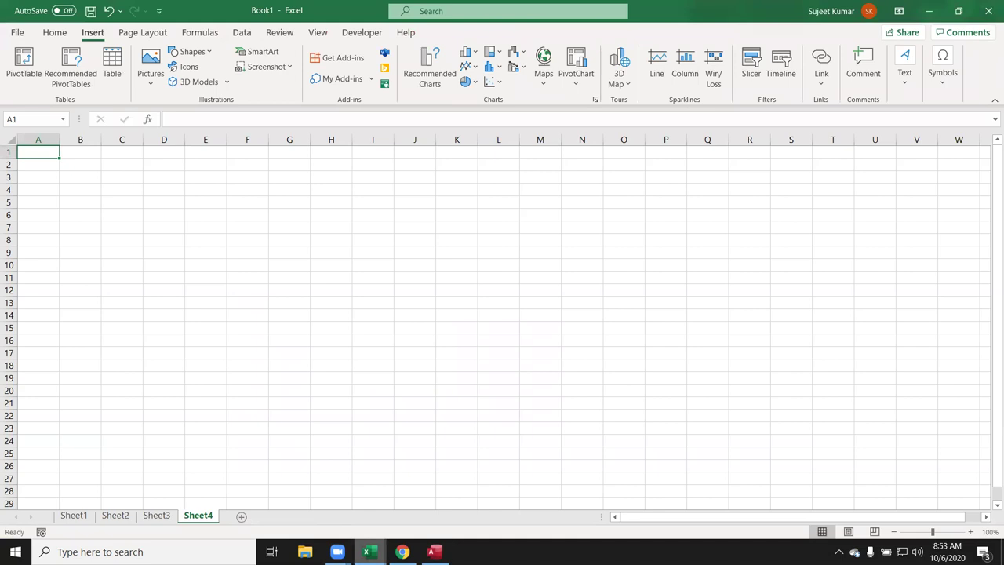
click(367, 552)
click(366, 552)
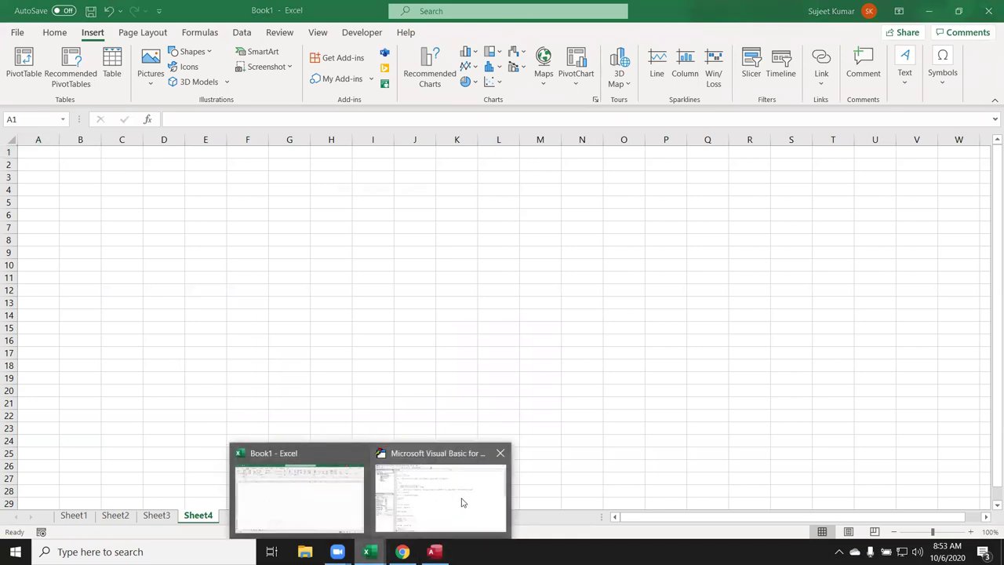
click(76, 516)
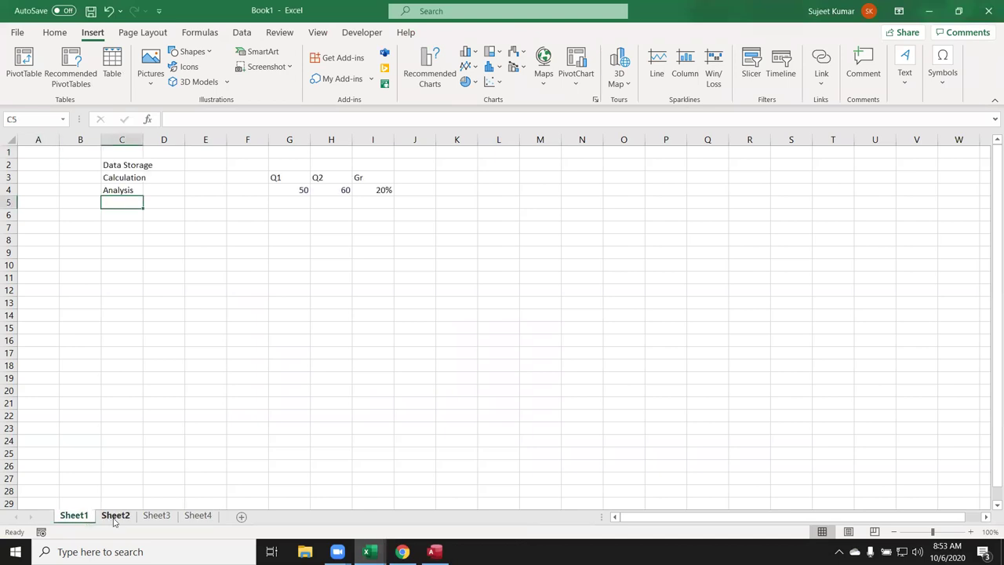
click(115, 518)
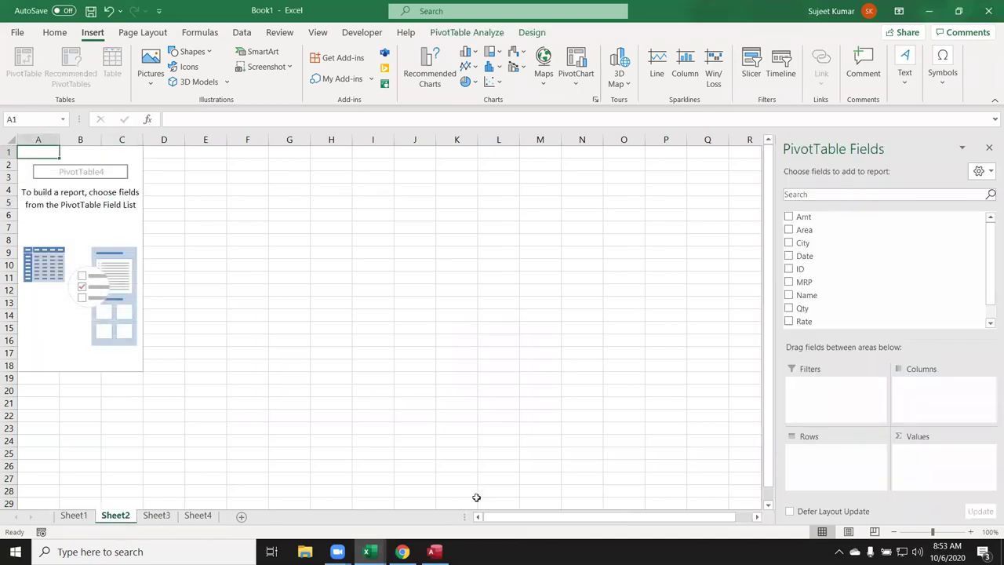
- Sum Amt in the pivot, drill into its 1892135 total on Sheet5, then return to Access
drag(818, 225, 910, 465)
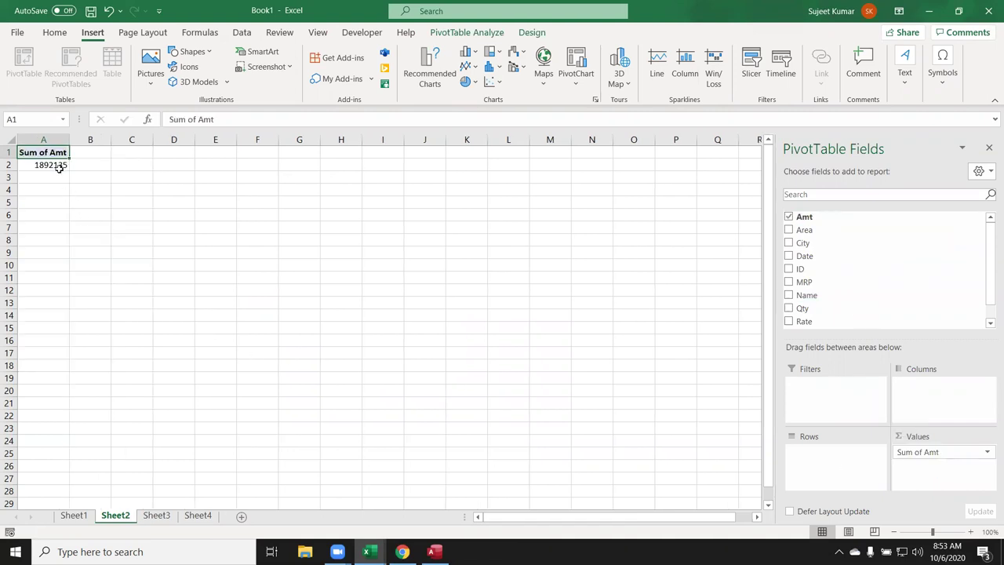
double_click(59, 167)
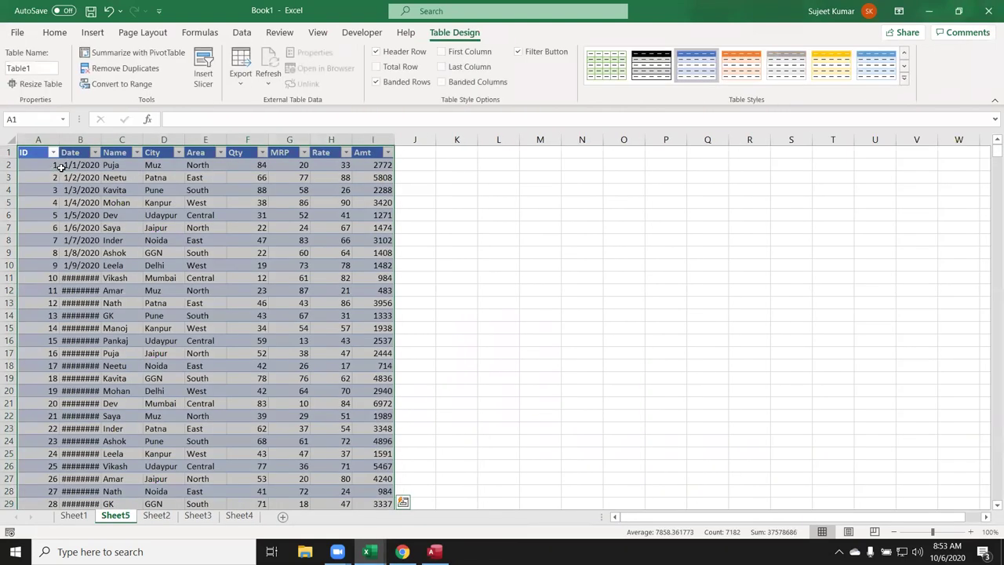
key(alt+Tab)
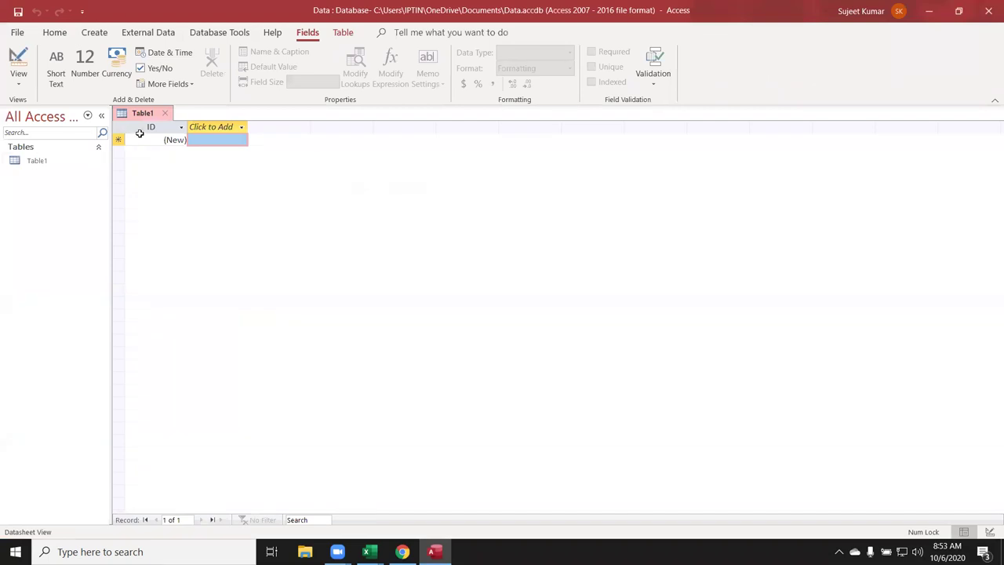
- Paste the 797 sales records into Table1's new-record row, accepting the reserved-word warnings
click(215, 127)
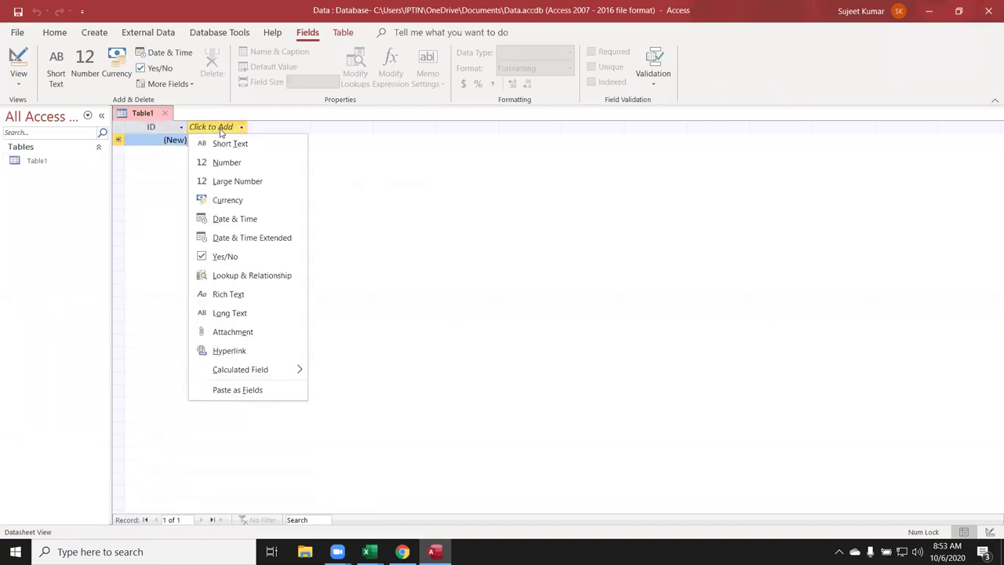
key(Escape)
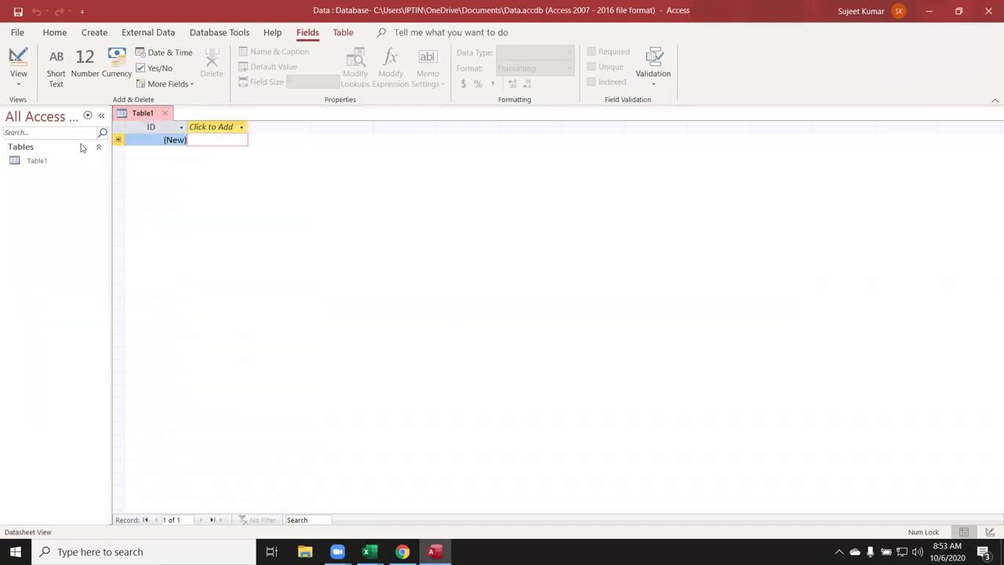
click(158, 128)
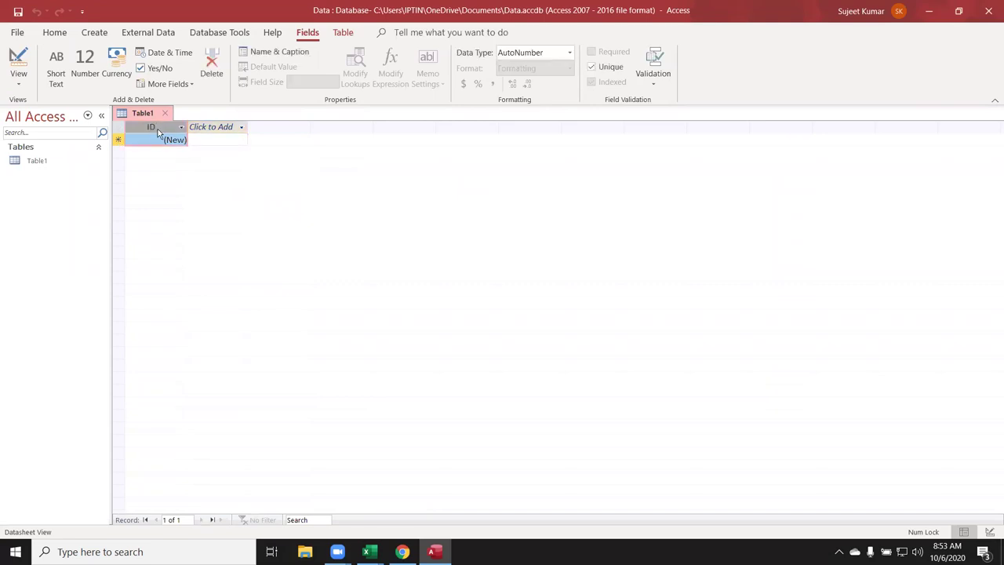
click(178, 146)
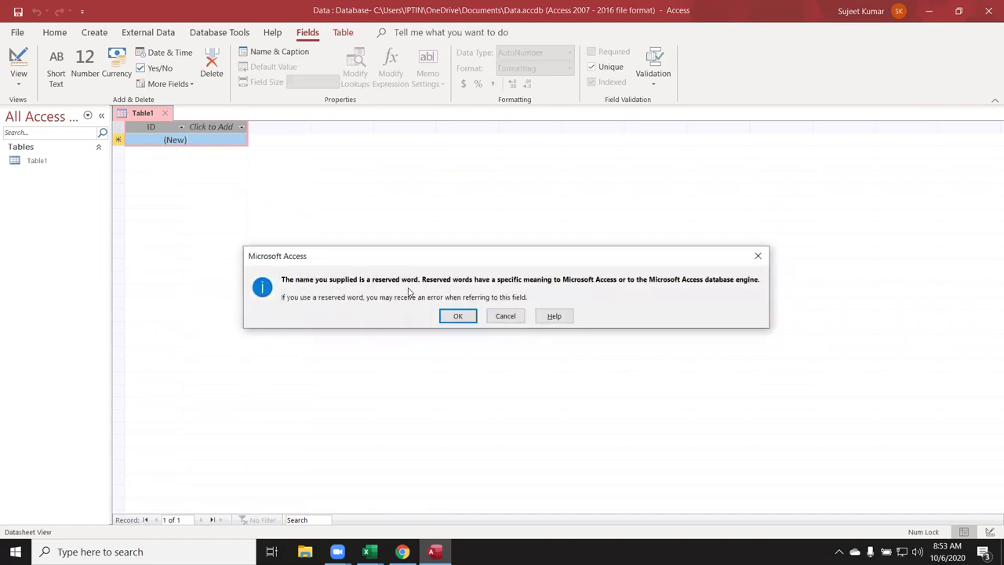
click(469, 320)
click(469, 320)
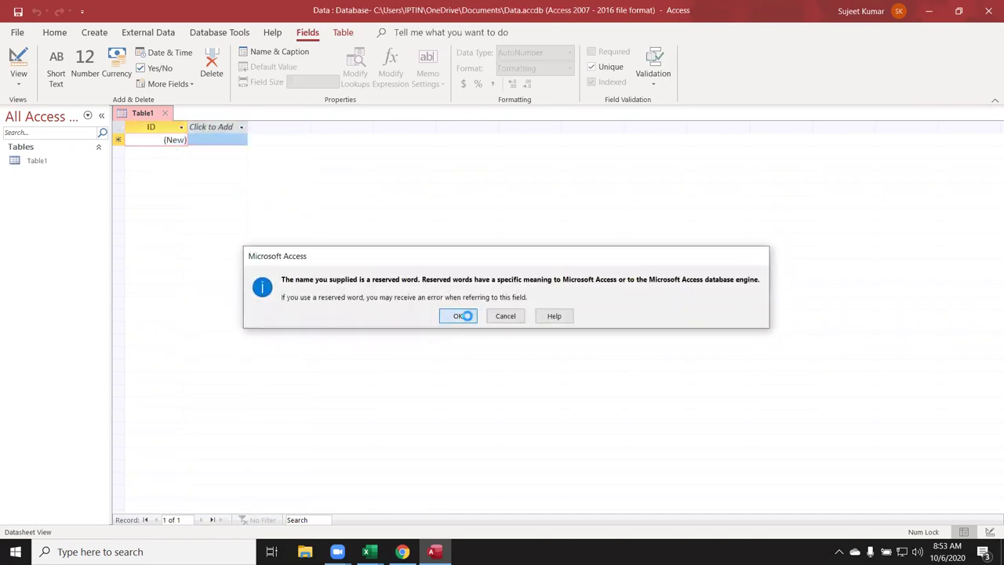
click(470, 320)
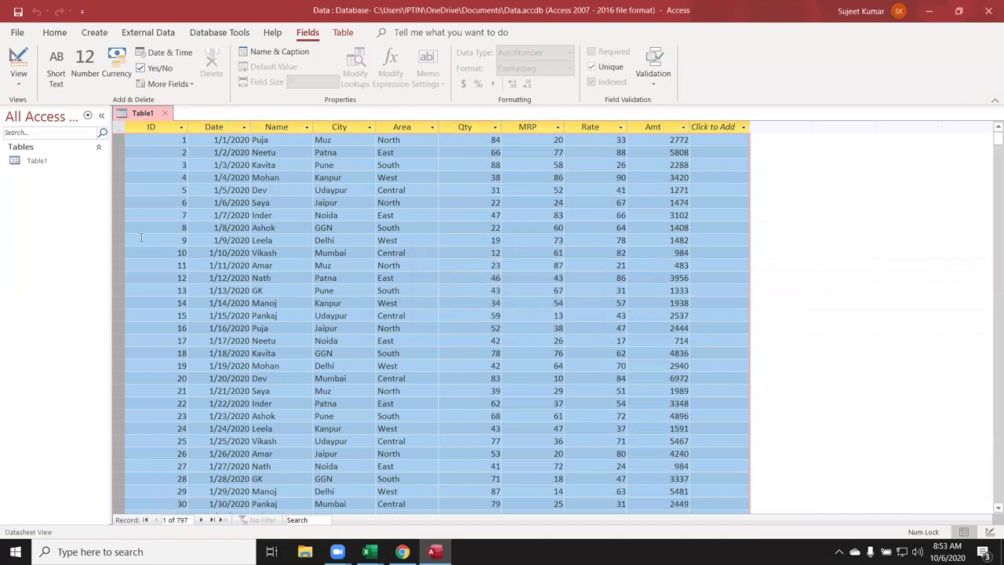
- Close Table1 and save its design under the name Table1
click(208, 227)
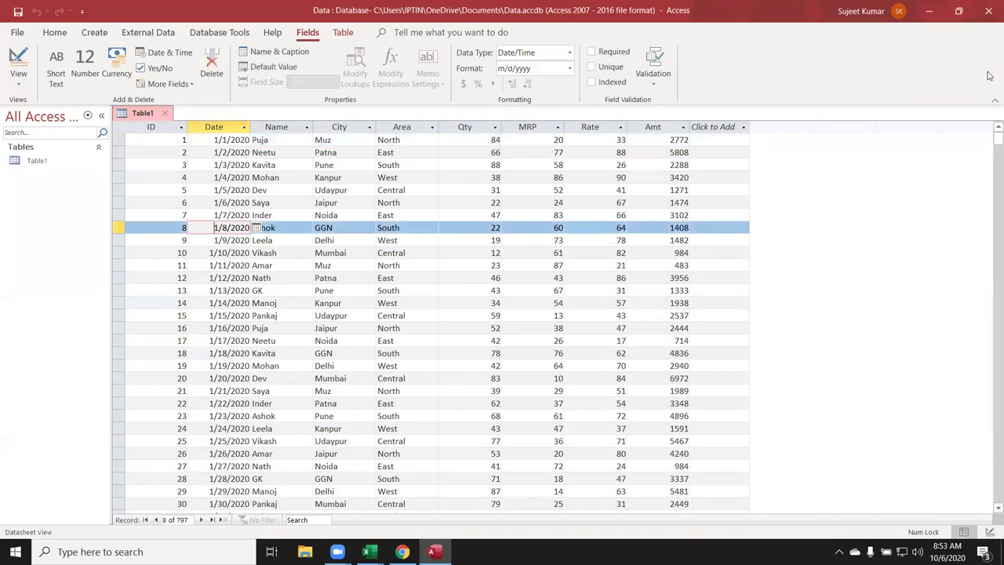
click(989, 11)
click(474, 313)
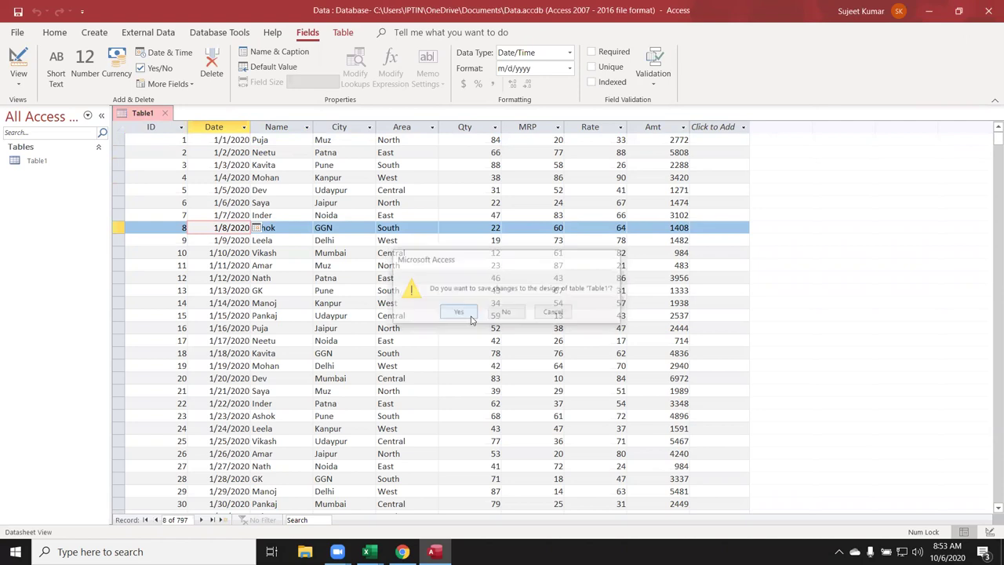
click(503, 215)
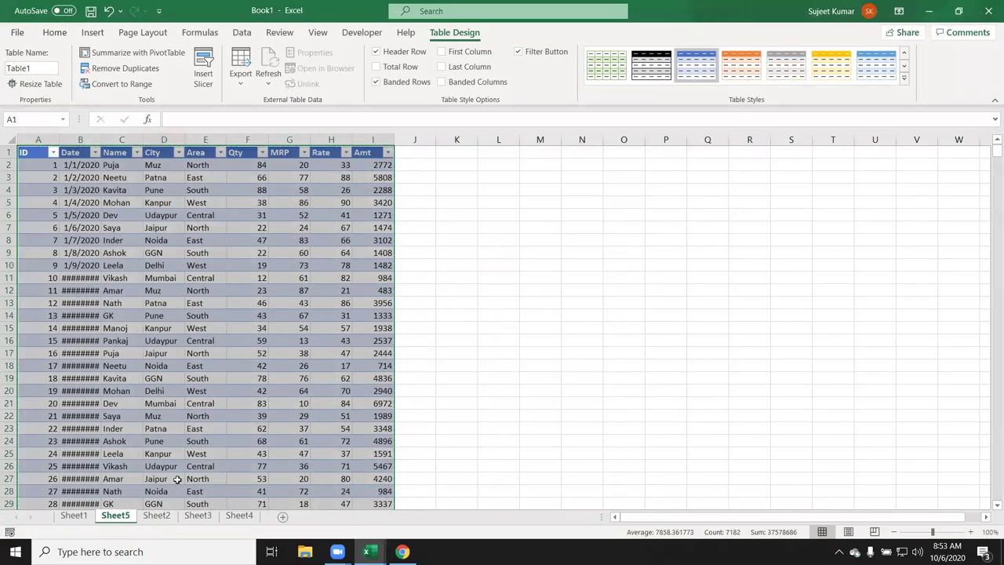
- On Sheet4, start a PivotTable from an external data source and browse for a source file
click(245, 516)
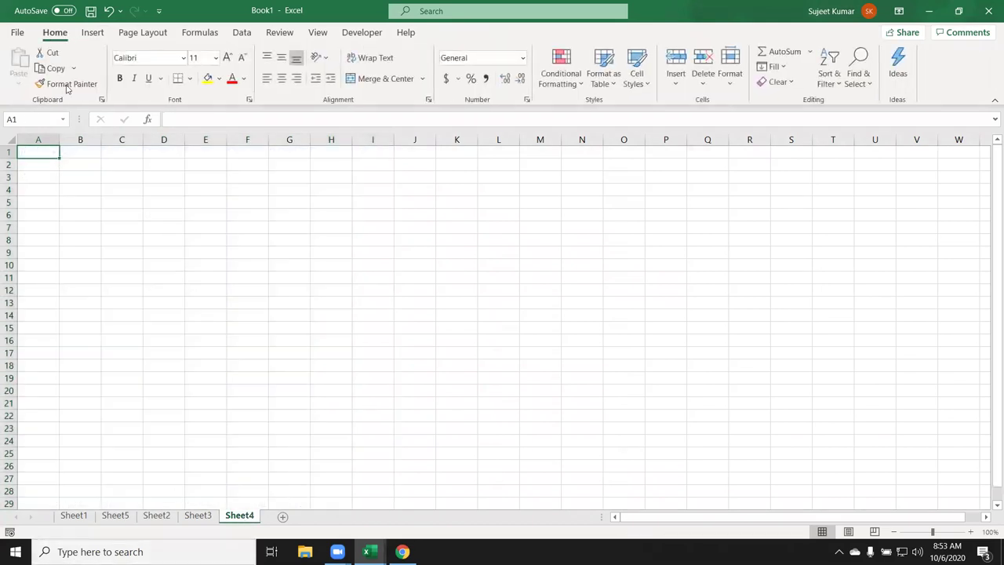
click(92, 32)
click(29, 73)
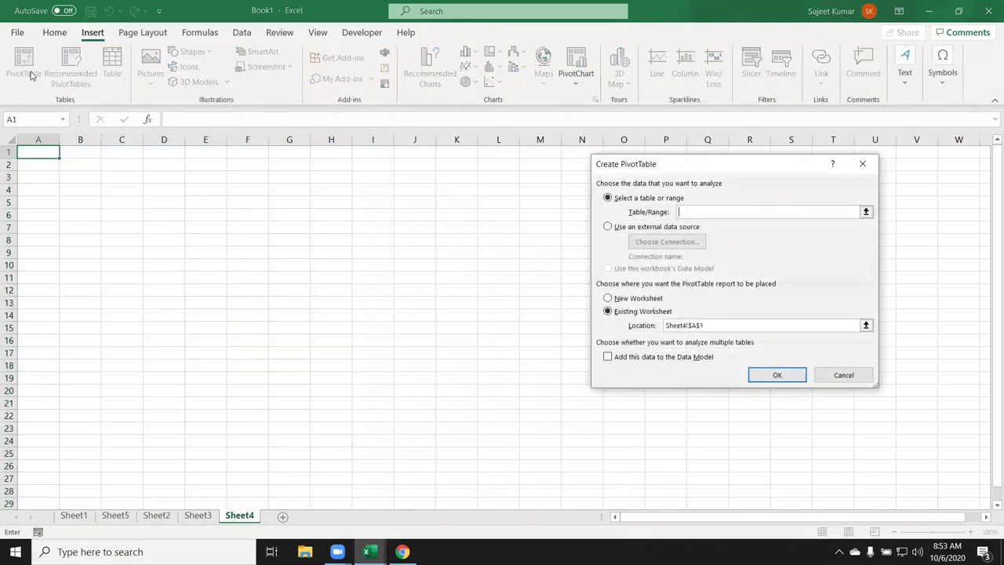
click(608, 227)
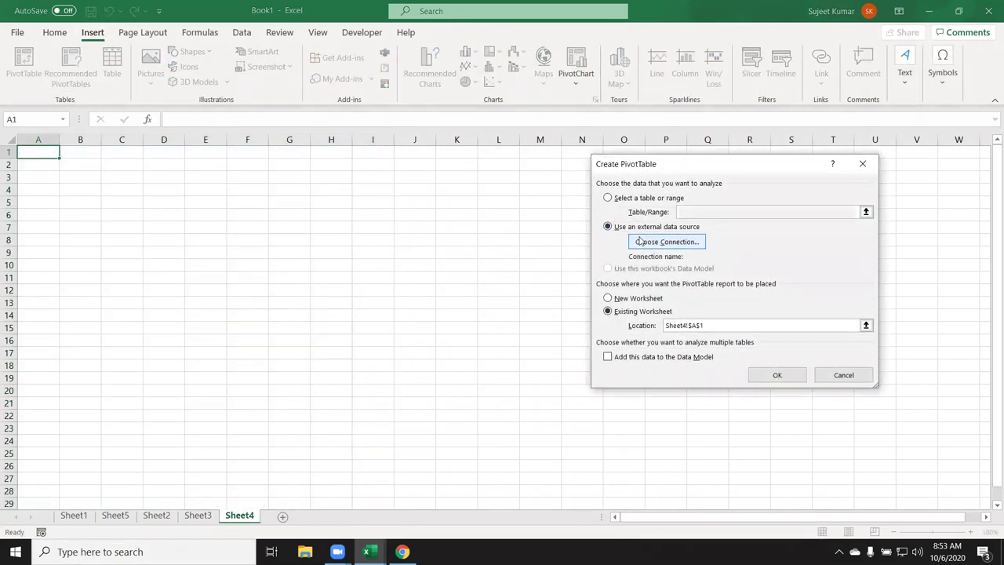
click(644, 241)
click(615, 420)
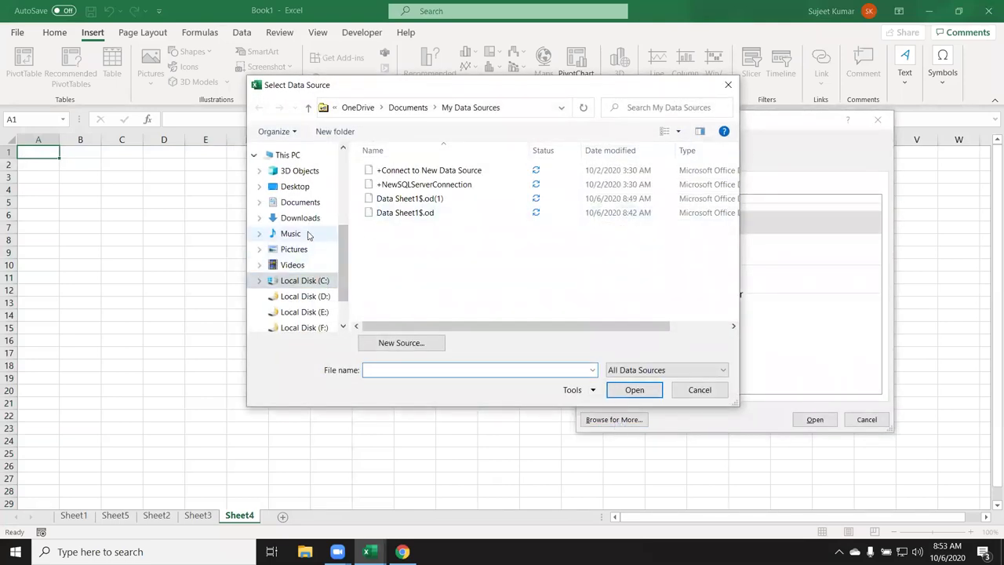
- Pick the Data Access database in Documents as the connection source
click(301, 203)
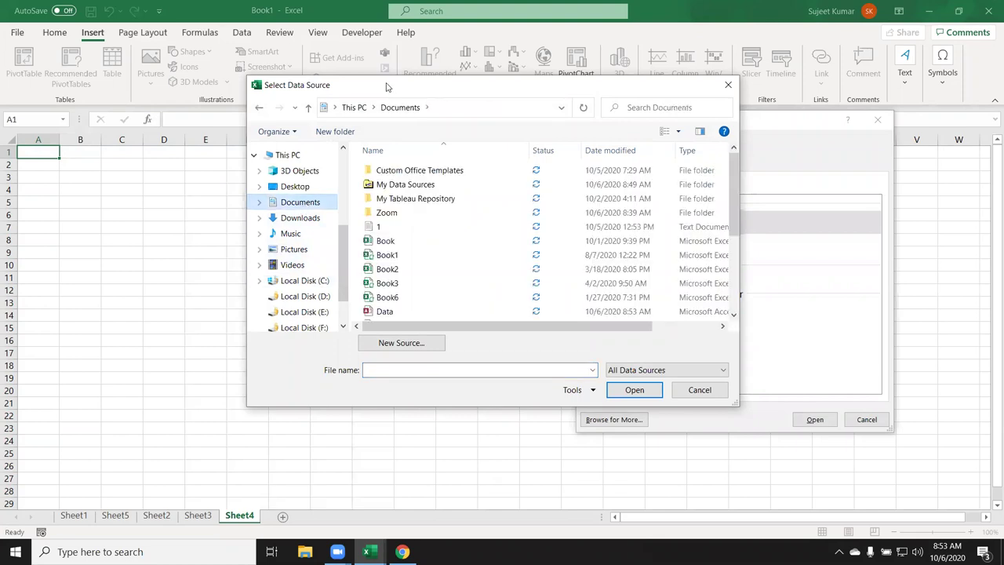
drag(384, 86, 240, 58)
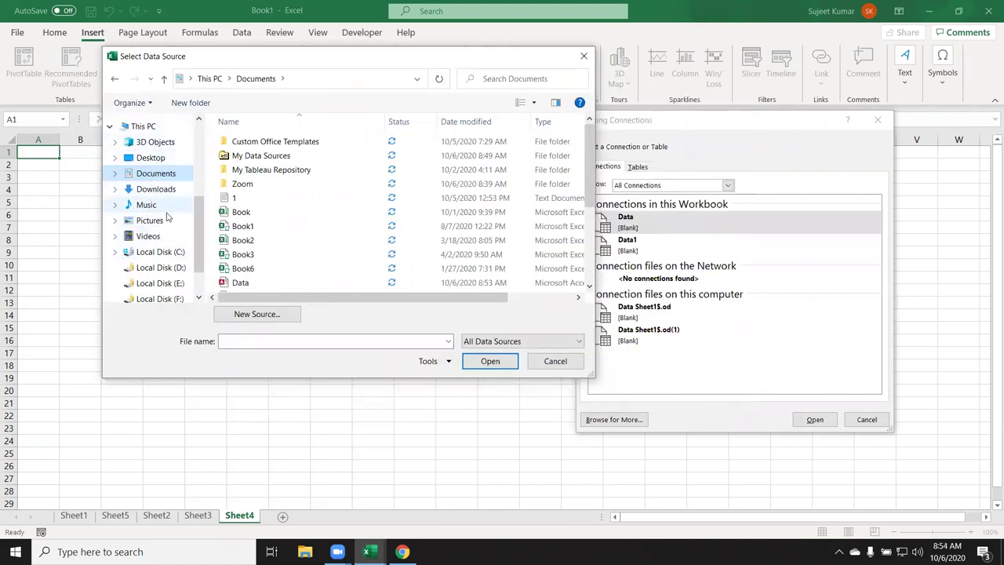
click(253, 213)
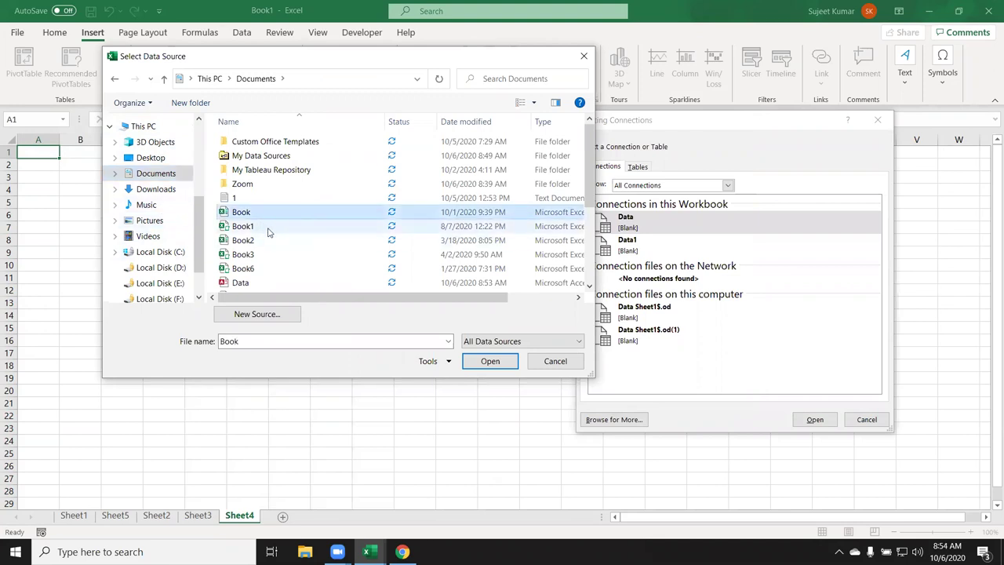
scroll(244, 218, down, 3)
click(240, 157)
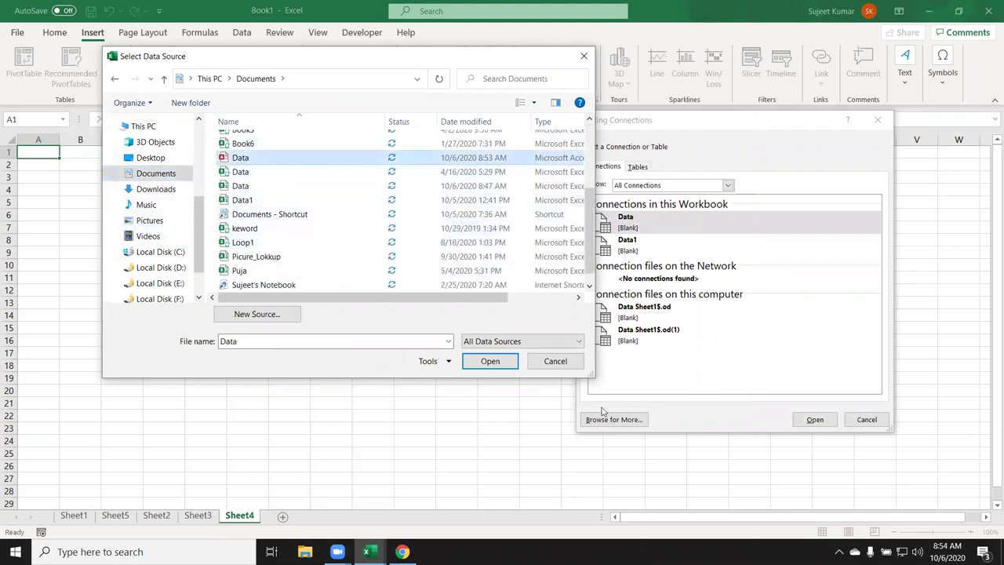
click(497, 361)
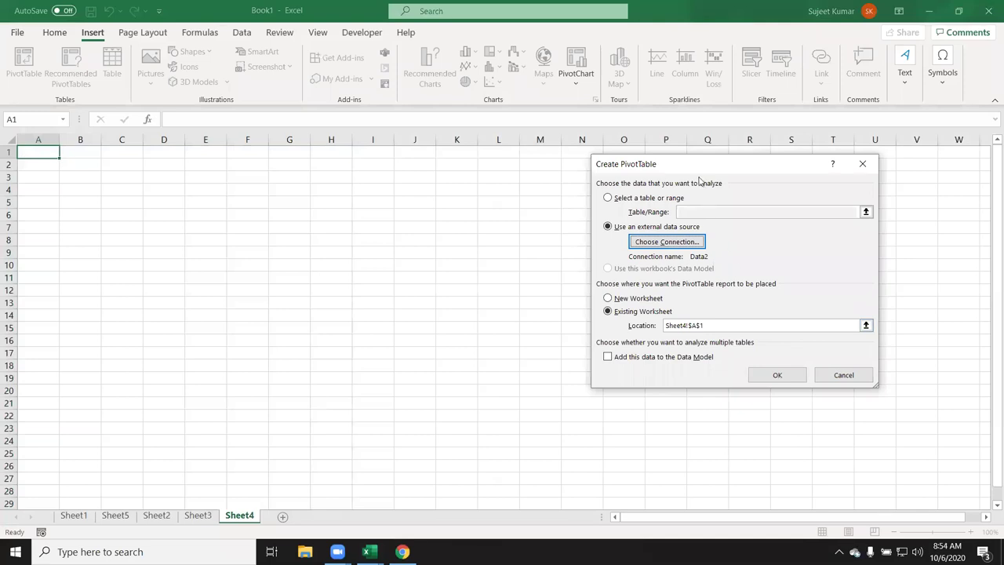
- Create the empty PivotTable6 on Sheet4 from the Access connection
drag(693, 167, 370, 164)
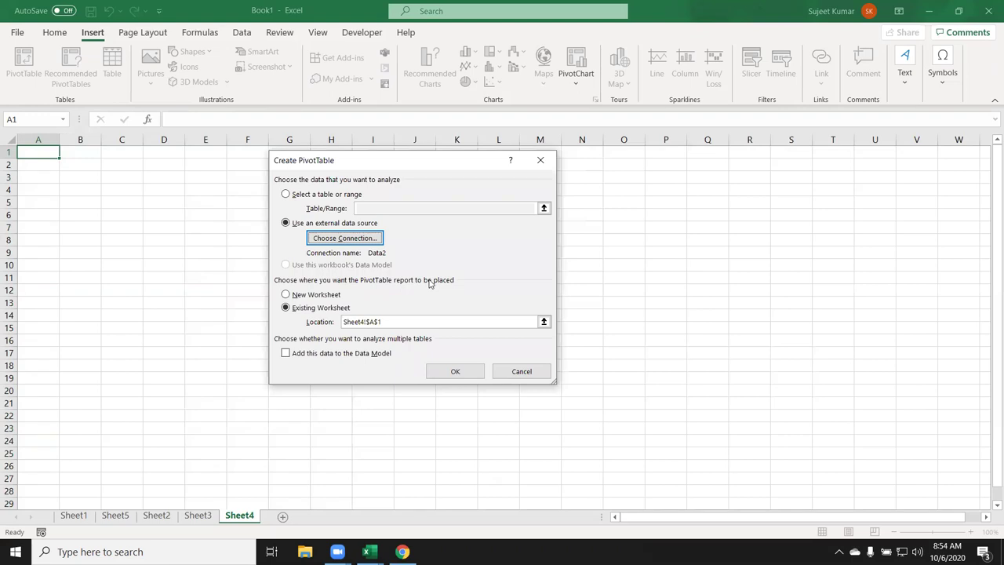
click(463, 371)
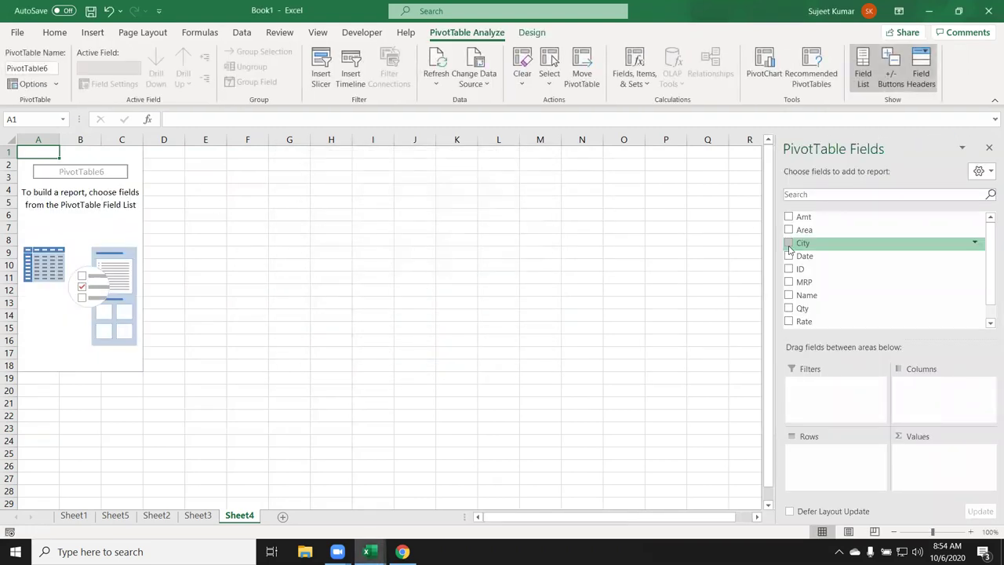
scroll(808, 290, down, 1)
scroll(811, 274, up, 1)
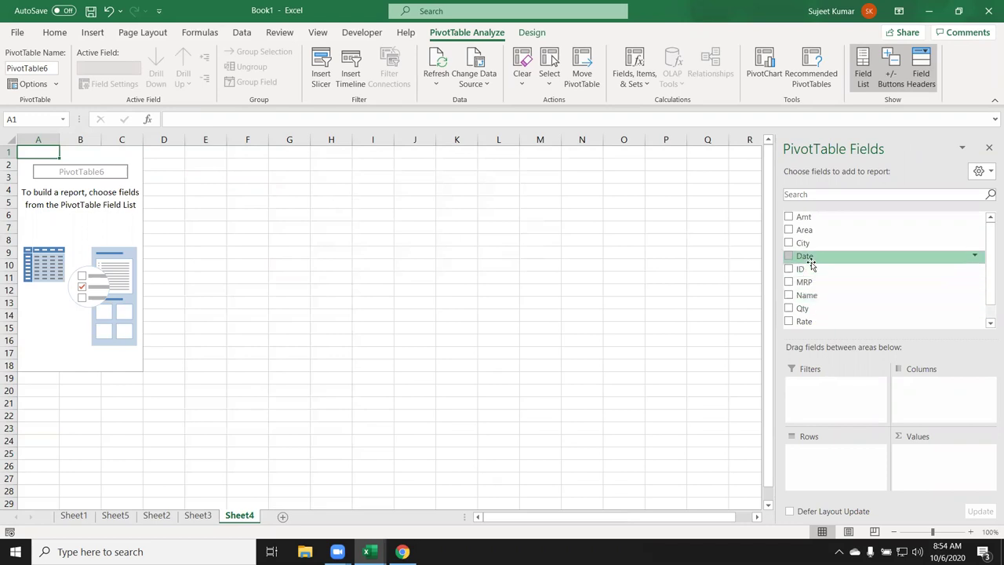
- Add Sheet6 and start a PivotTable there using an external data source connection
click(284, 517)
click(92, 32)
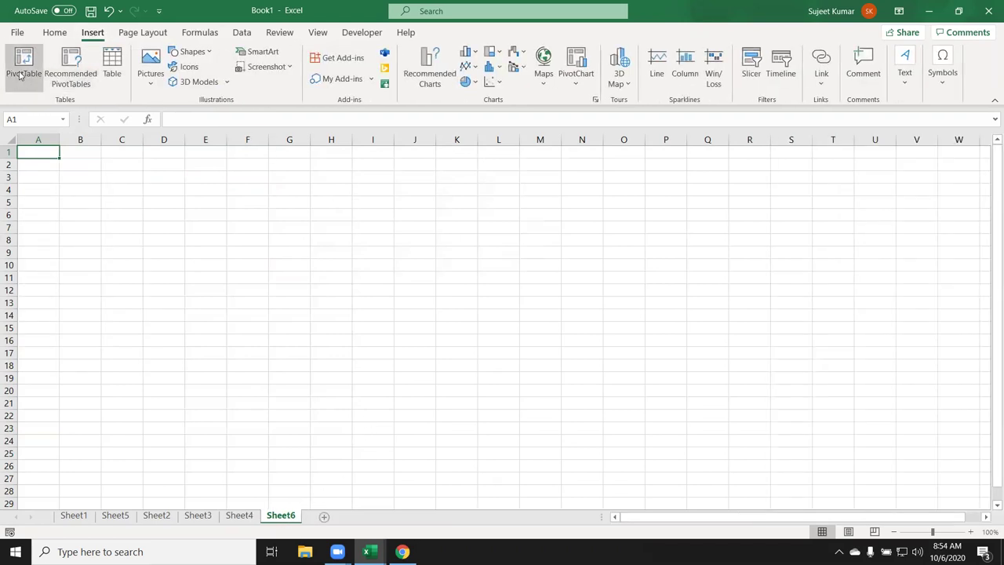
click(21, 74)
click(334, 223)
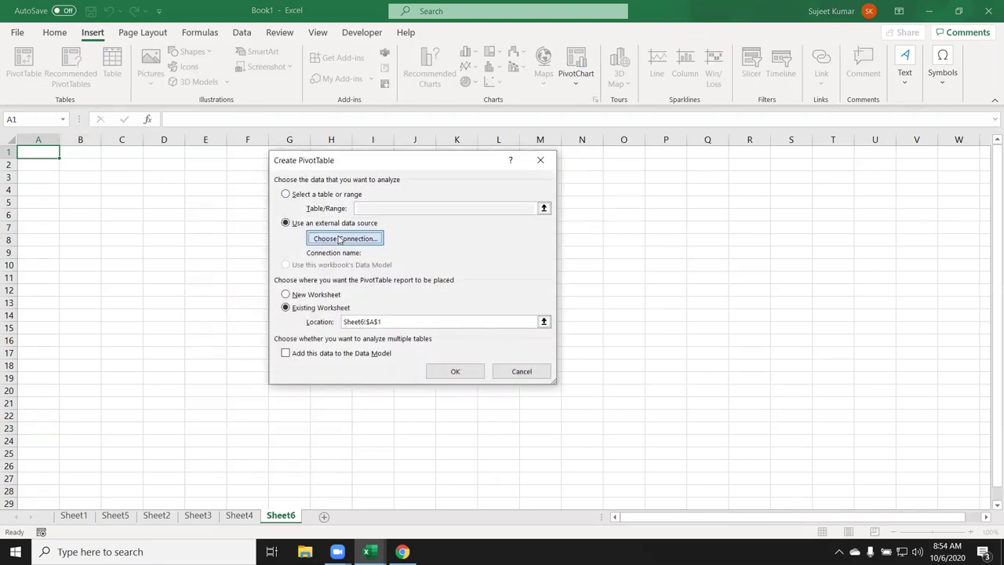
click(340, 239)
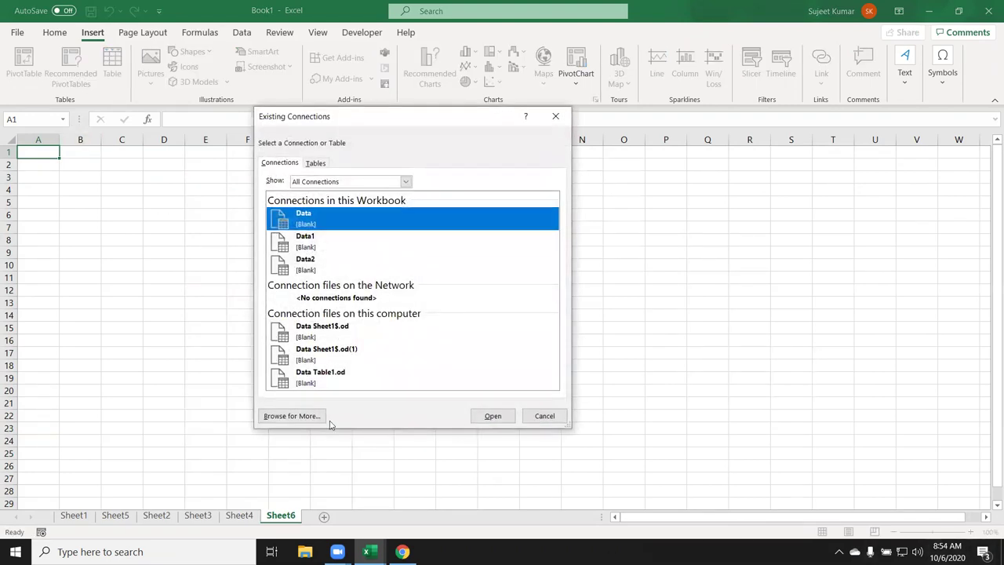
- Explore a new data source, selecting OLE DB Provider for Oracle, then cancel the wizard
click(284, 417)
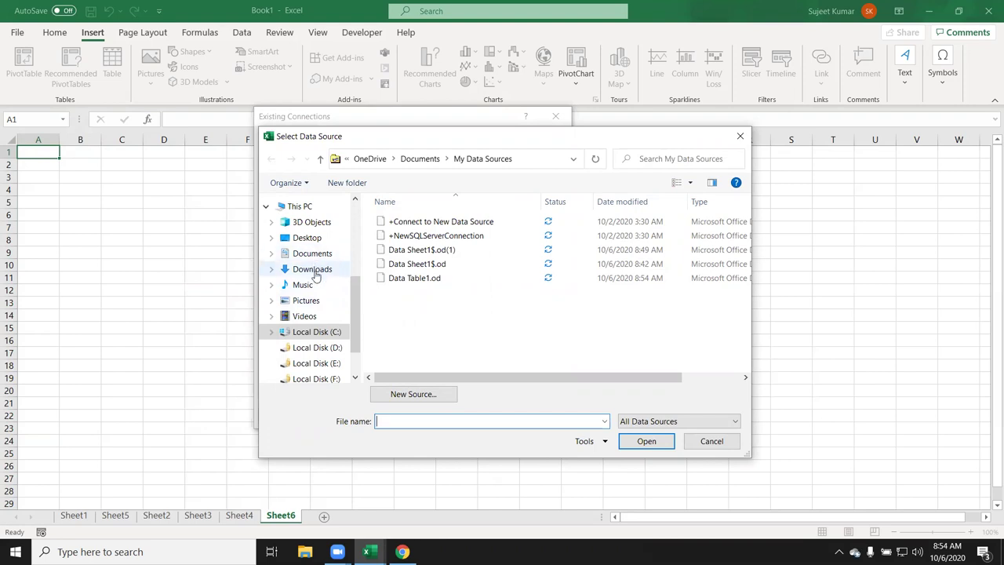
click(398, 397)
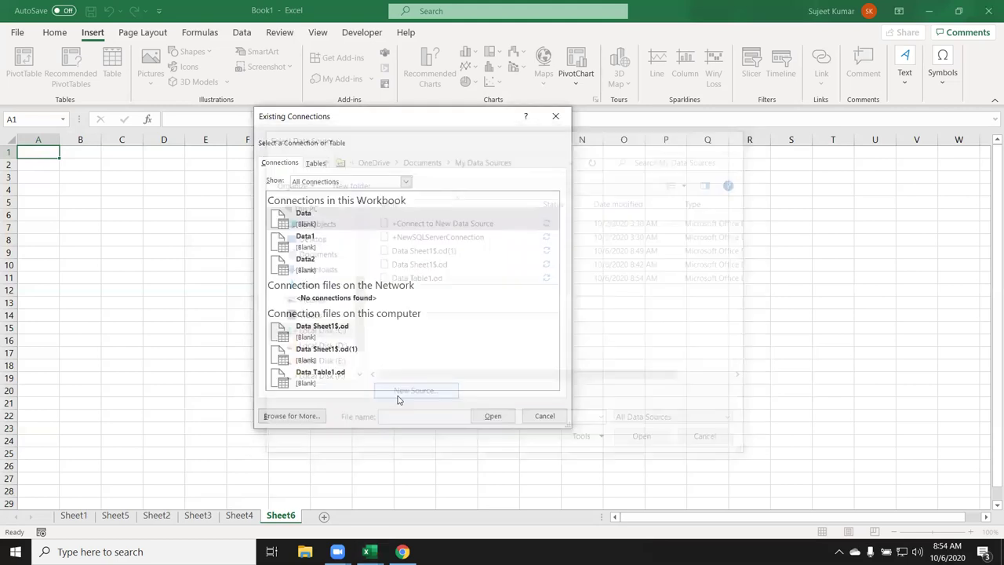
drag(555, 278, 400, 183)
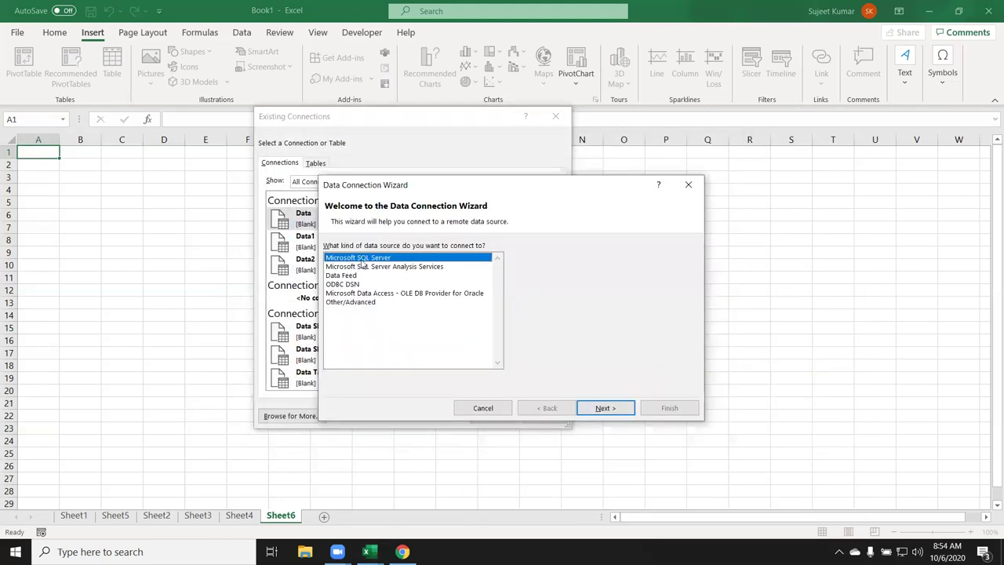
click(377, 294)
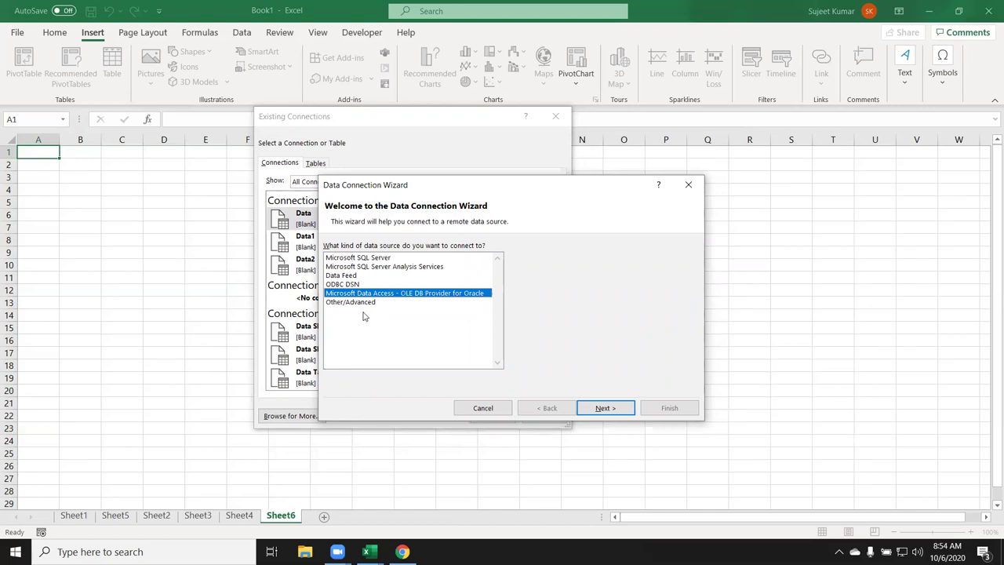
click(688, 184)
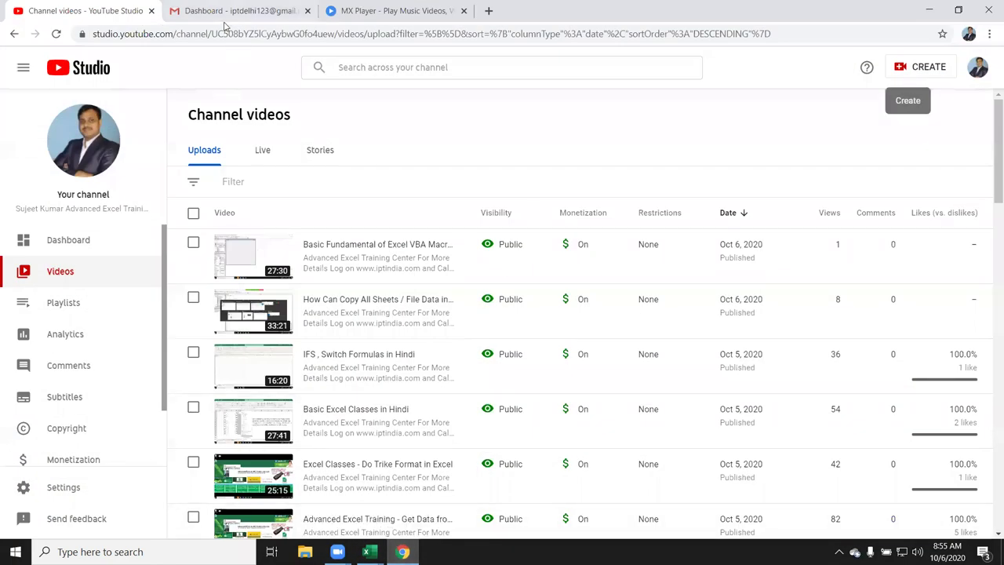
- Open the newest Gmail message carrying the pivot practice attachment
click(226, 12)
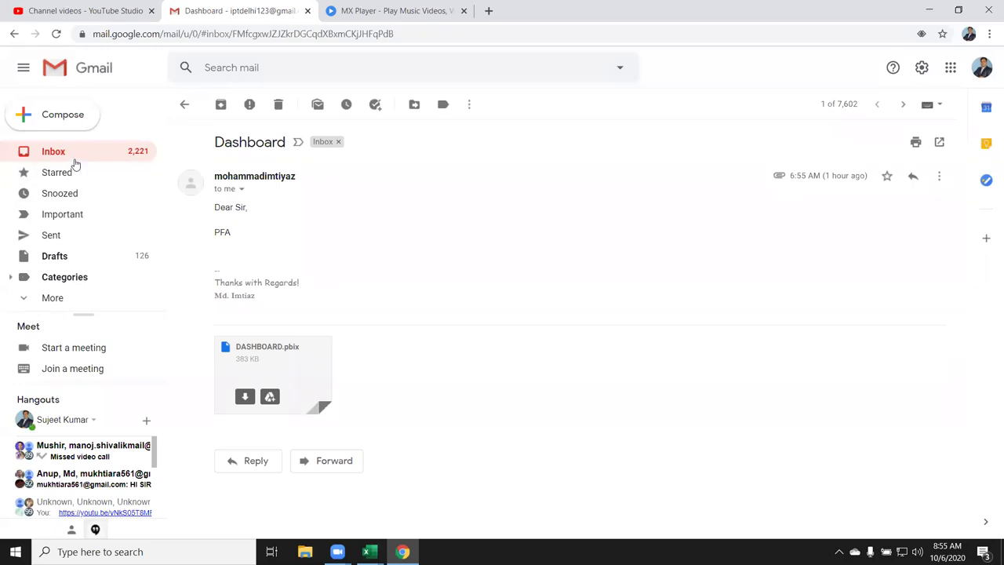
click(74, 159)
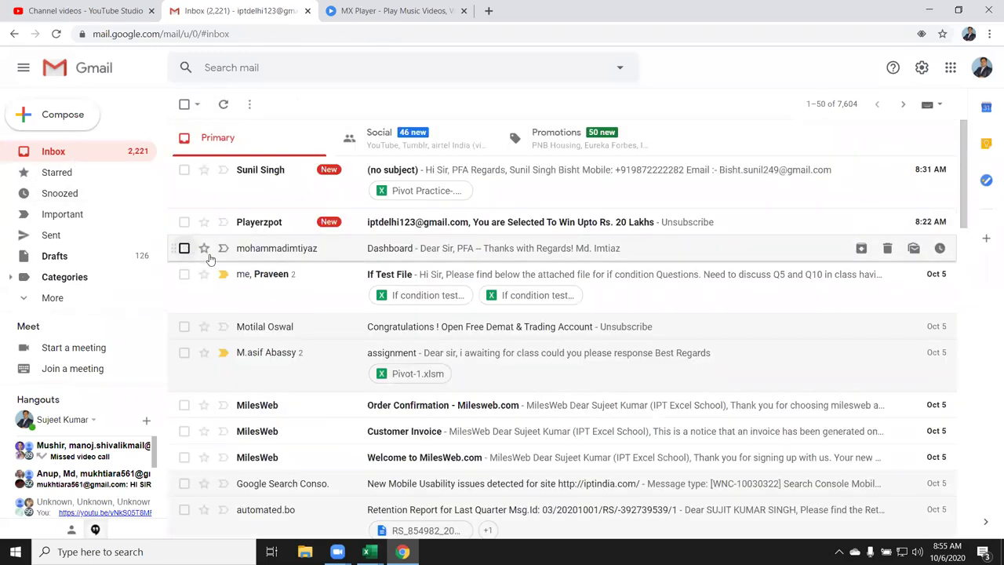
click(538, 188)
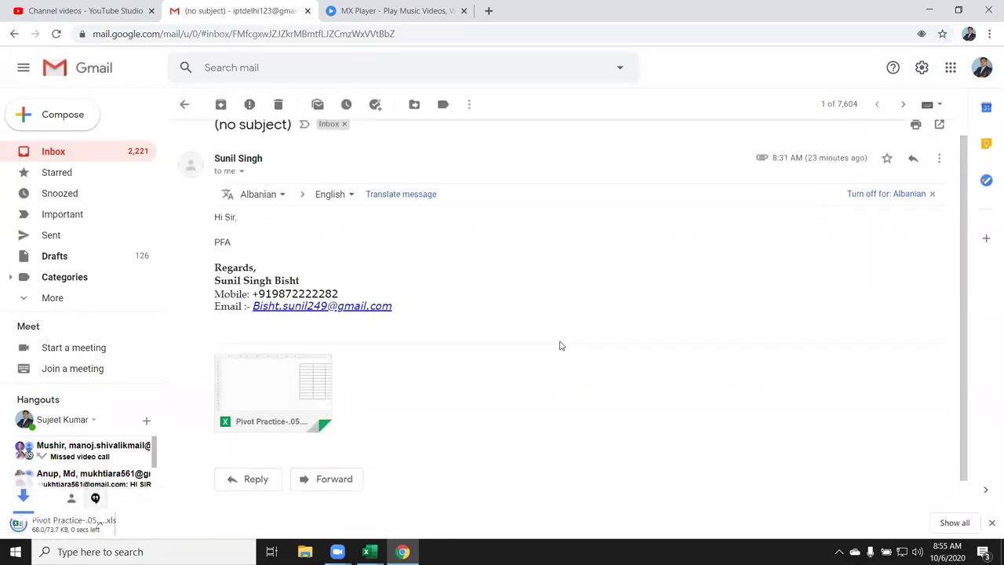
- Copy the download link of Pivot Practice-.05.10.2020.xlsx from Chrome's Downloads page
click(989, 36)
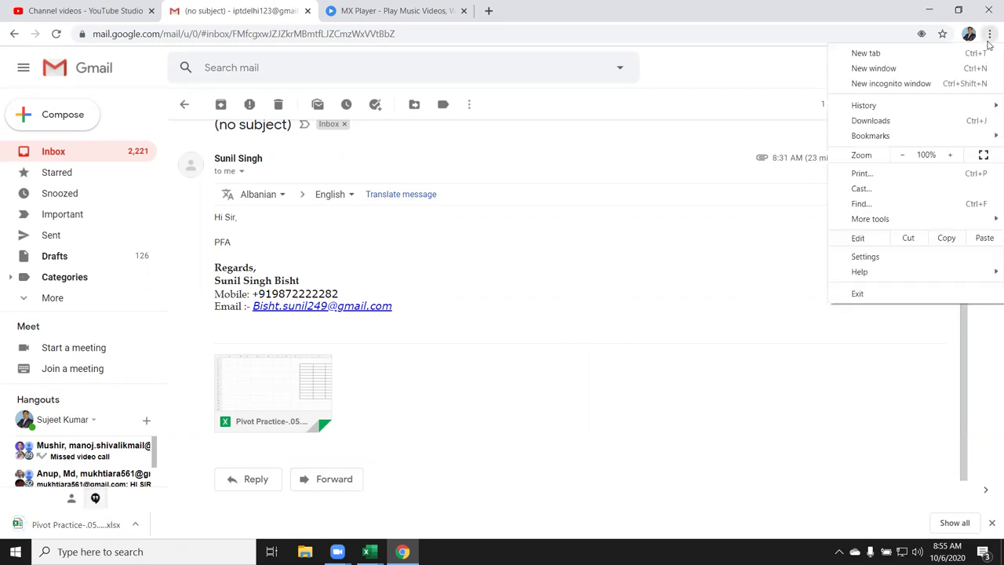
click(871, 120)
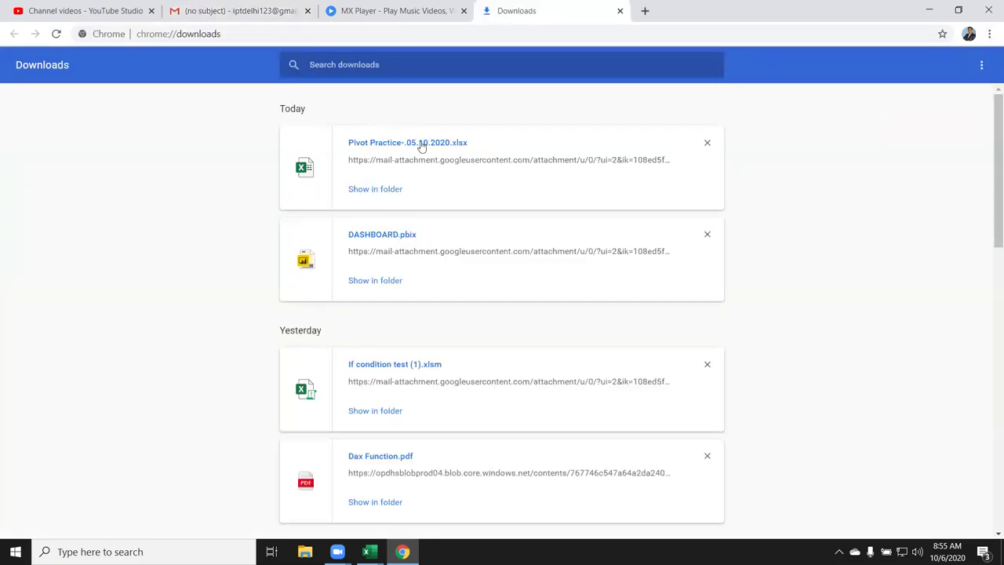
right_click(415, 160)
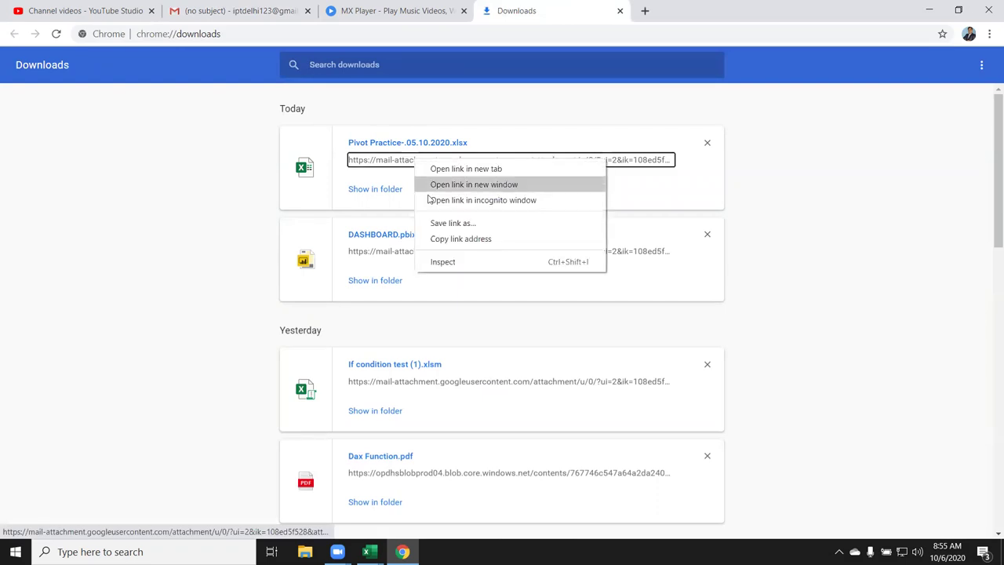
click(461, 239)
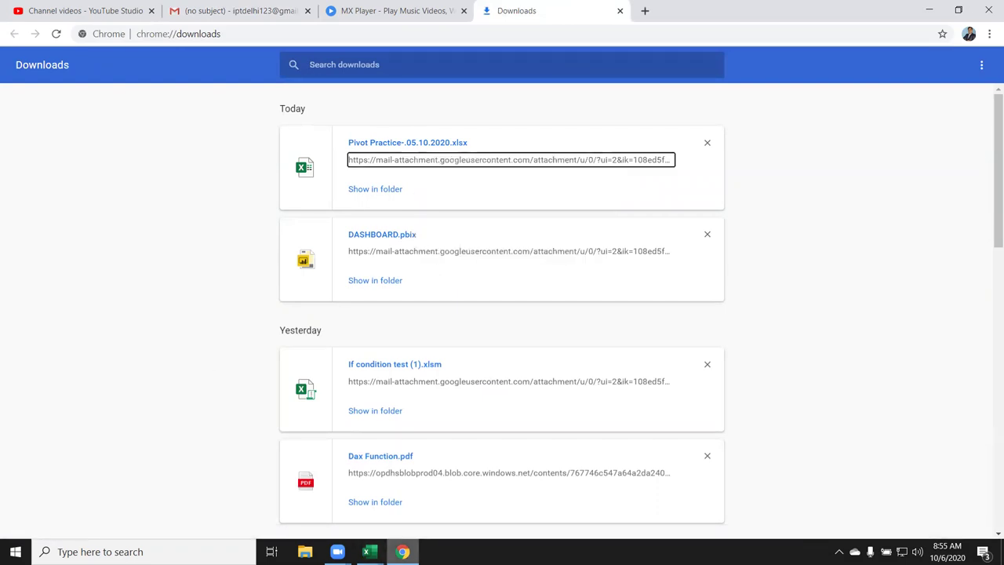
- Start a new external-source PivotTable and open the pasted download link as its data source
mouse_move(369, 553)
click(329, 494)
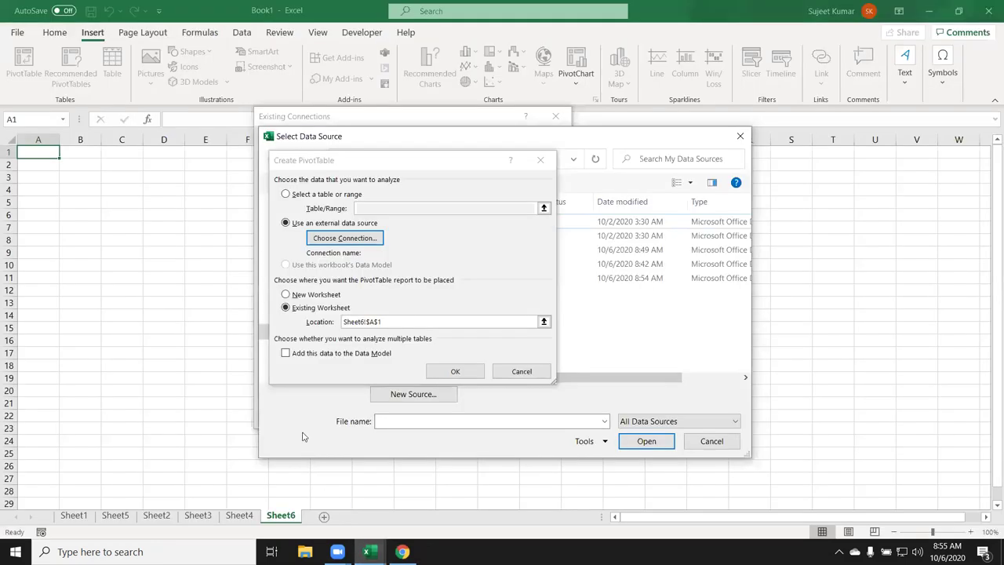
click(521, 371)
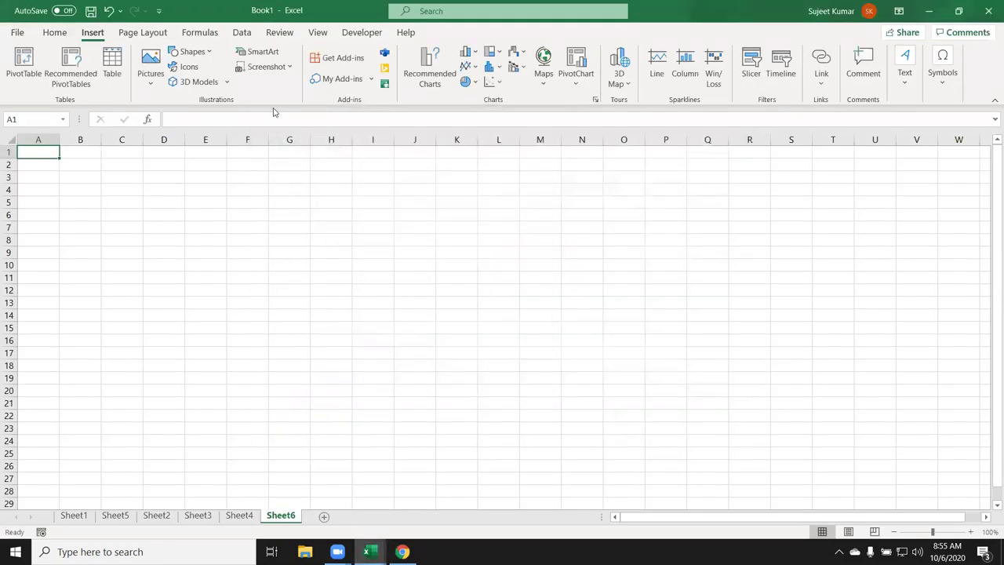
click(25, 62)
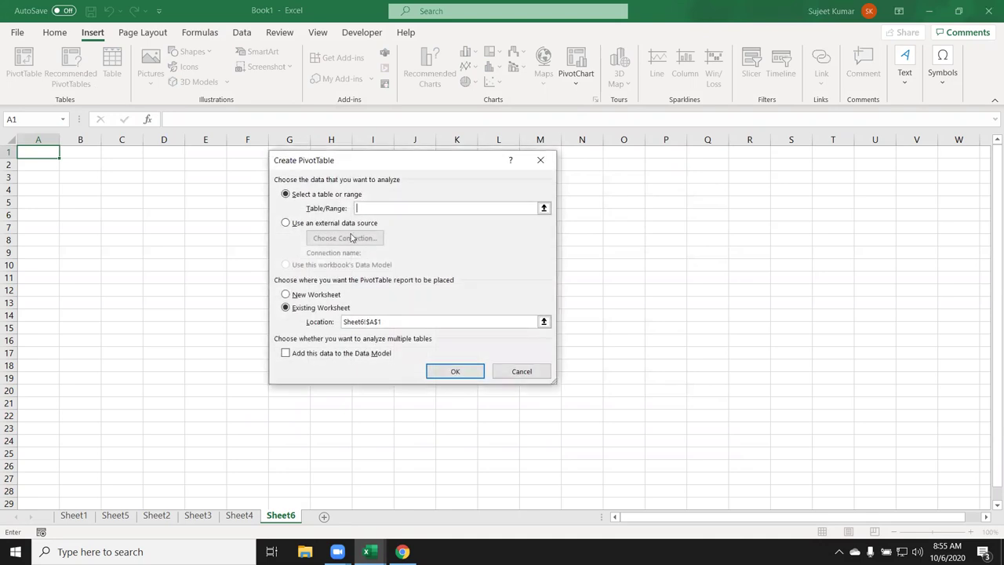
click(349, 225)
click(345, 237)
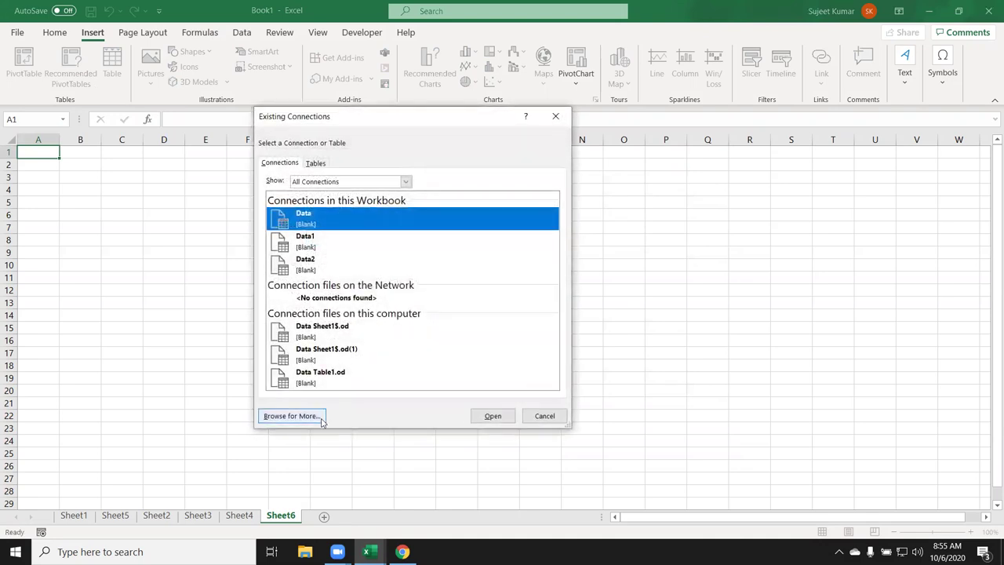
click(305, 417)
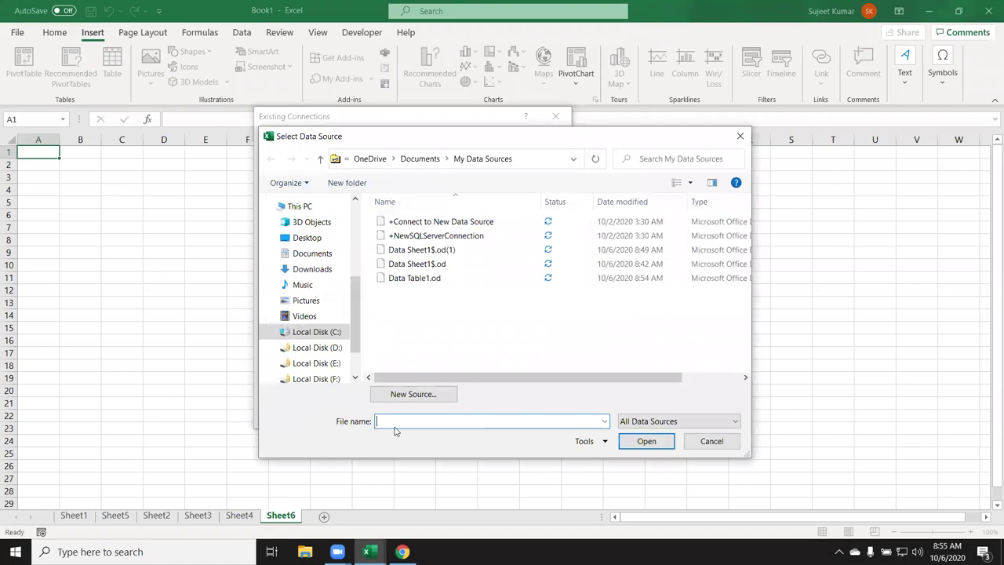
key(ctrl+v)
click(650, 445)
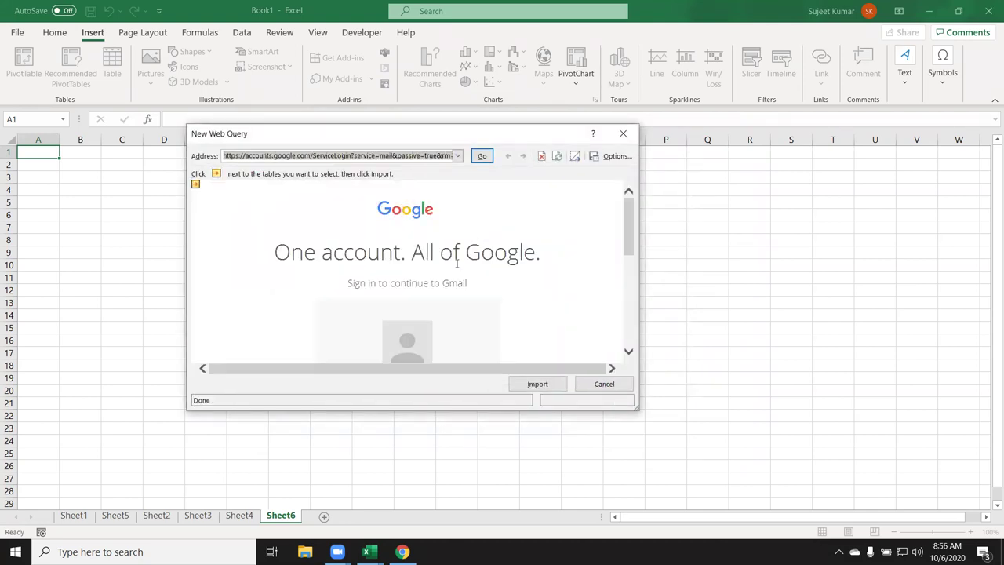
- Try signing in to Google with the account email, enabling AutoComplete and dismissing the script error
scroll(459, 251, down, 3)
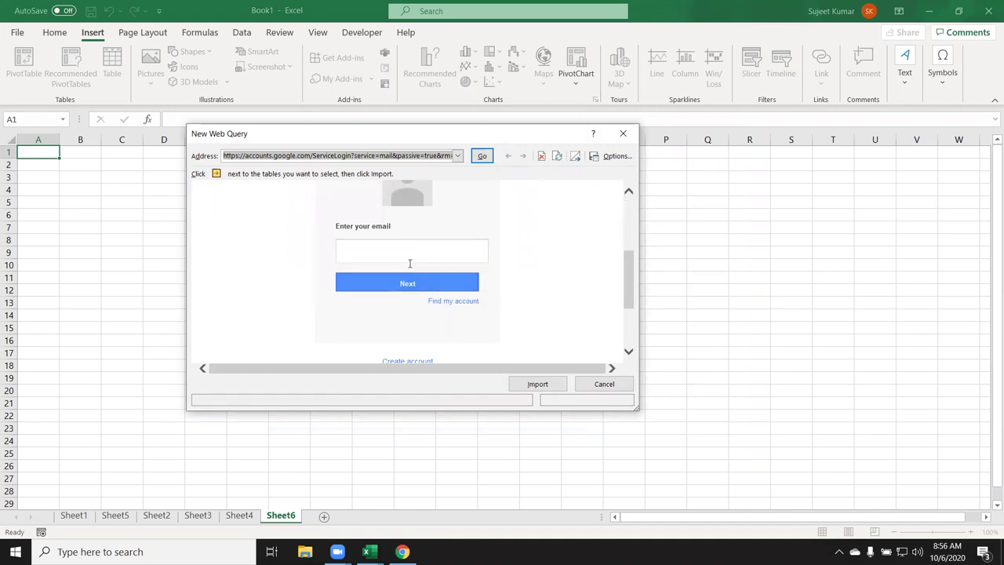
scroll(385, 270, up, 1)
click(385, 274)
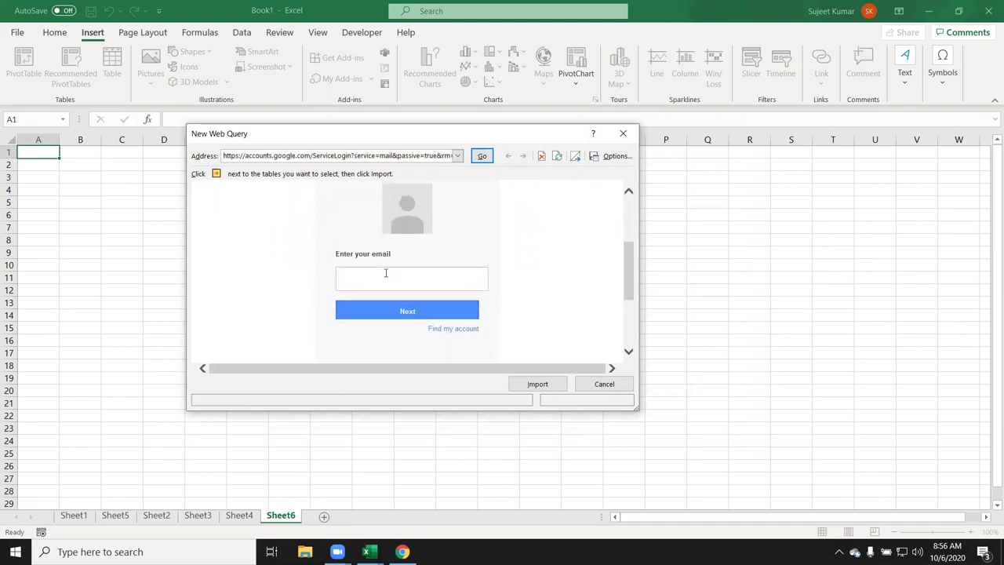
click(383, 276)
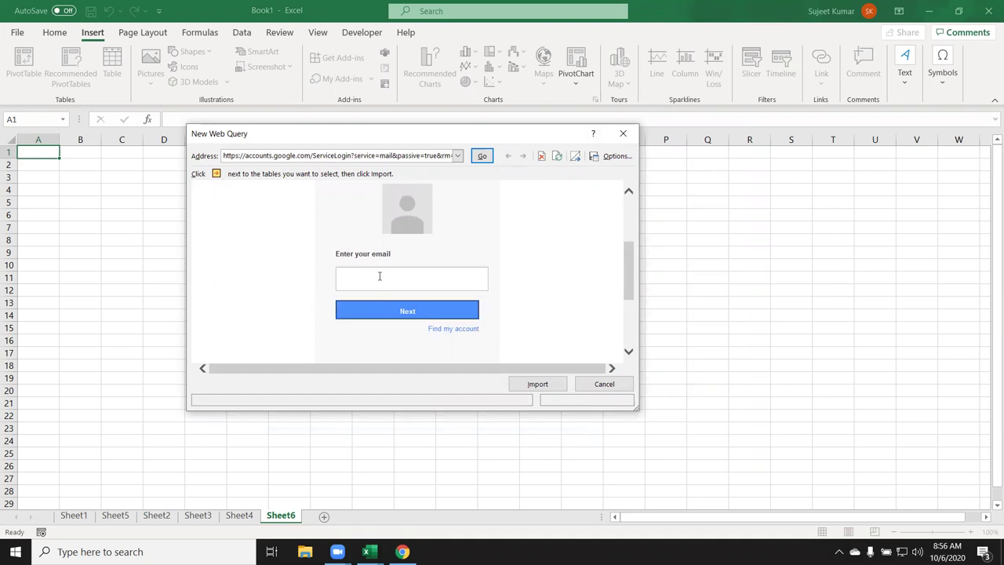
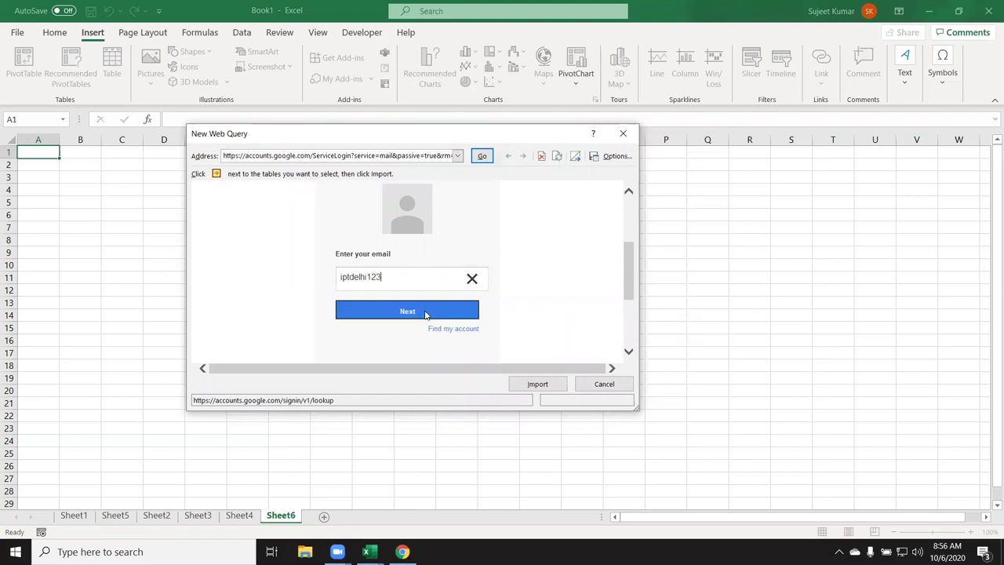
click(425, 316)
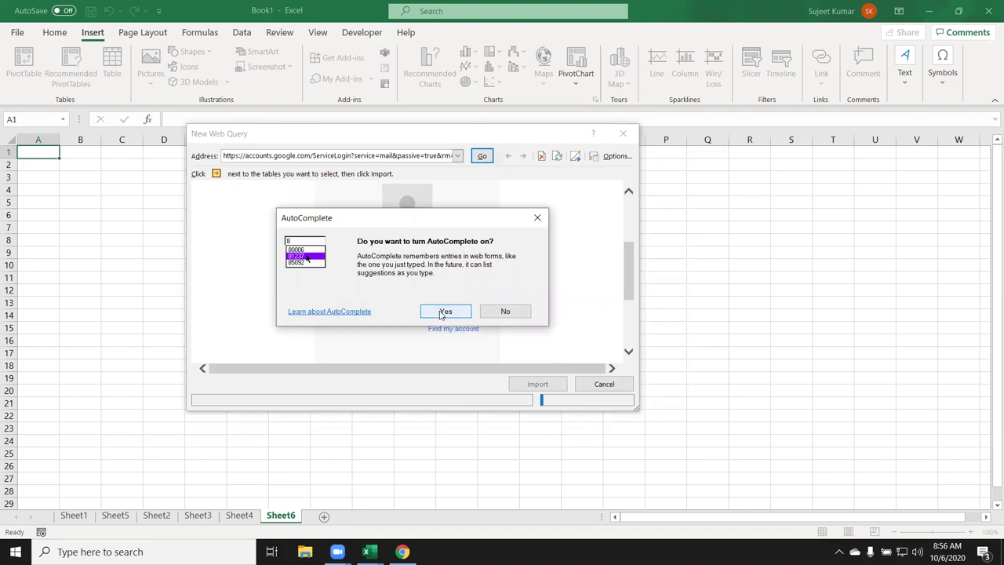
click(442, 314)
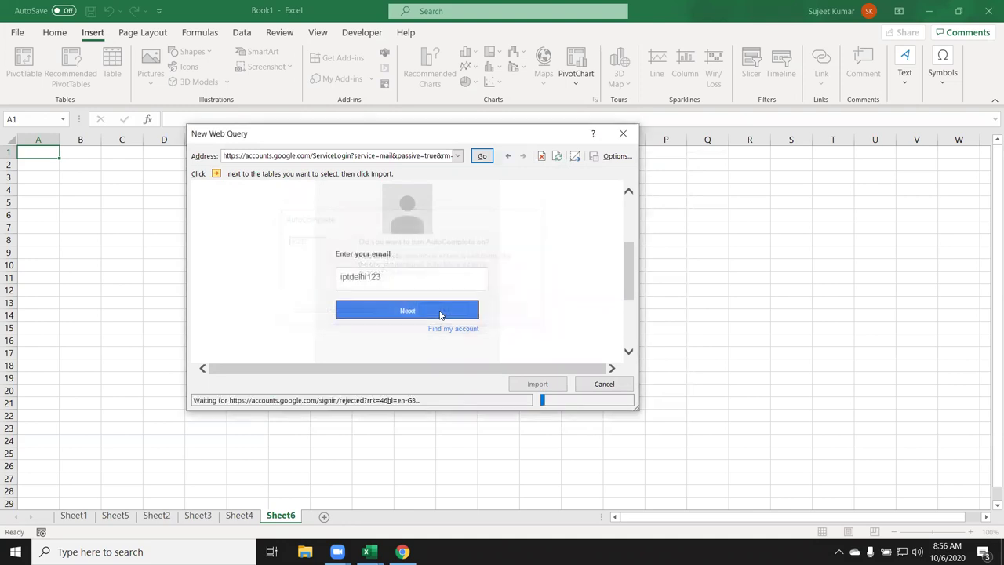
click(486, 353)
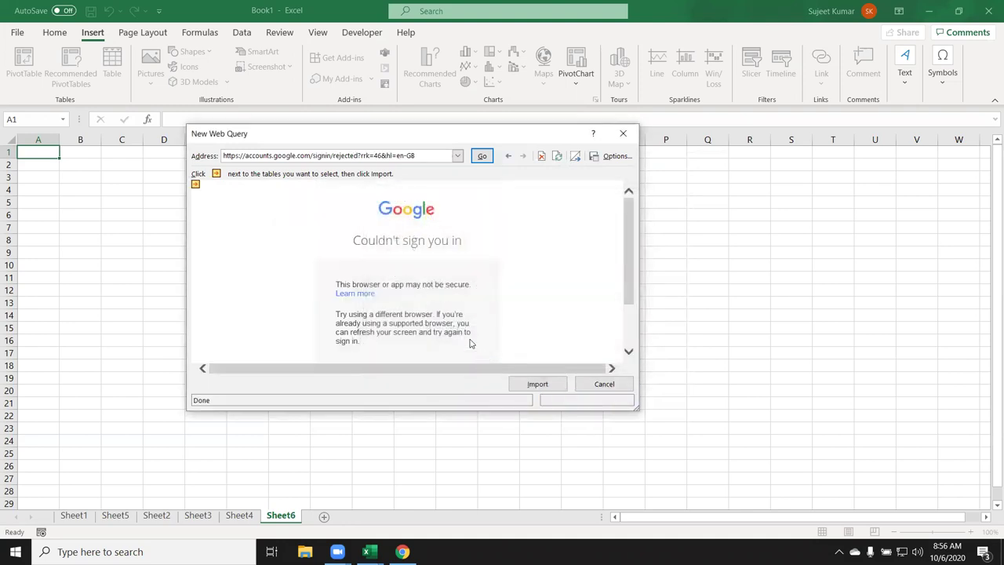
- Close the web query window and the data source browser without choosing a connection
scroll(443, 294, down, 3)
scroll(443, 295, up, 3)
click(623, 135)
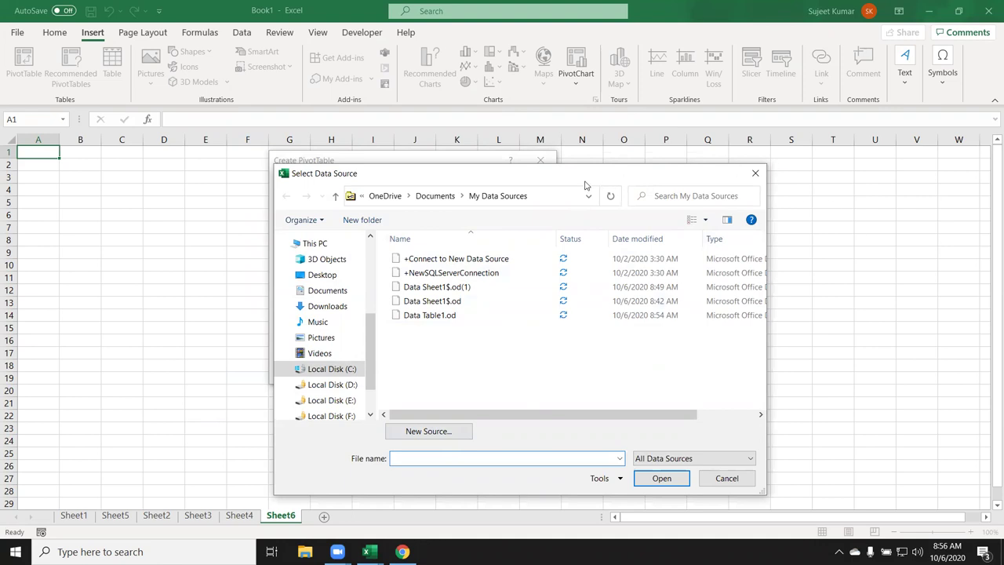
drag(584, 185, 748, 151)
click(920, 139)
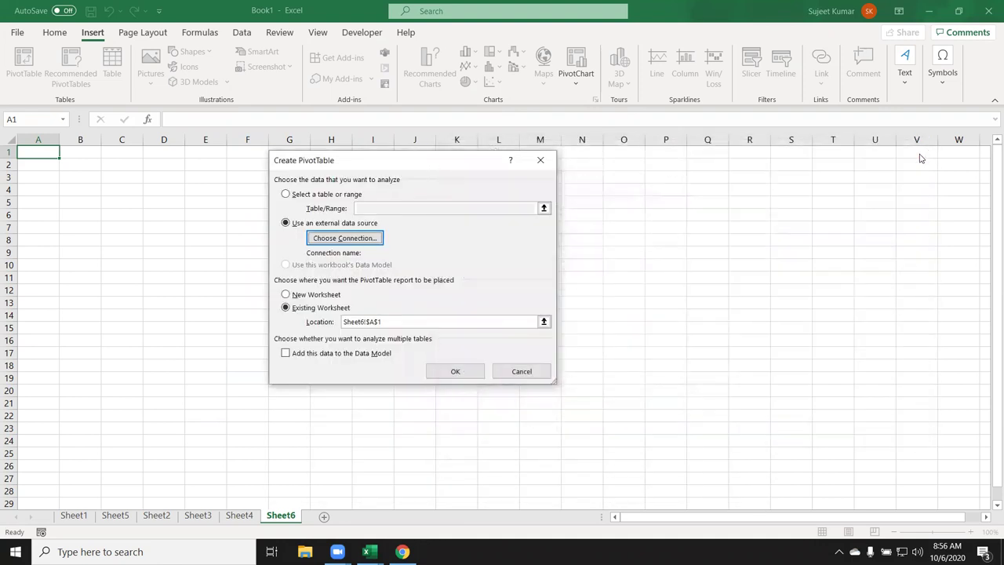
click(402, 552)
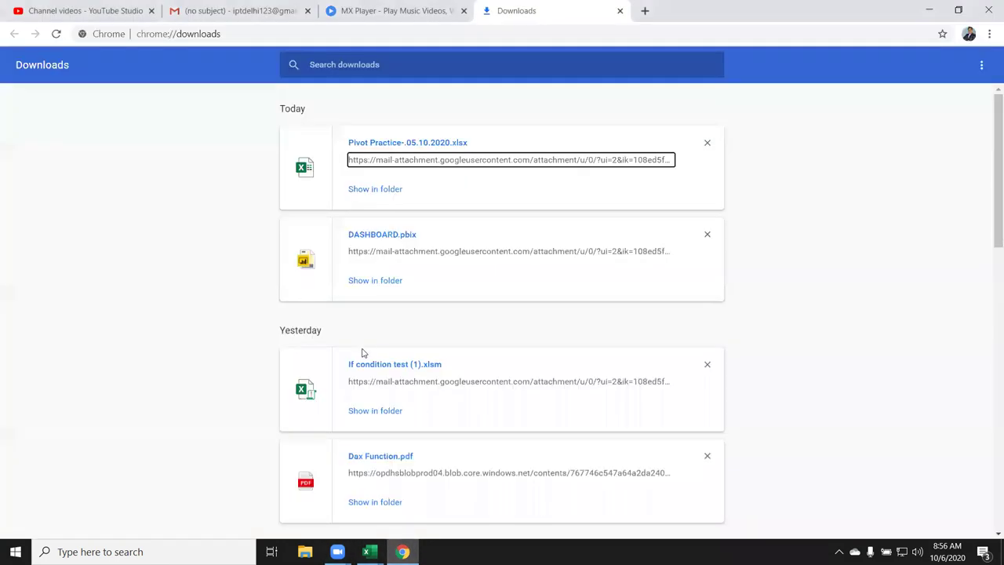
scroll(465, 434, down, 3)
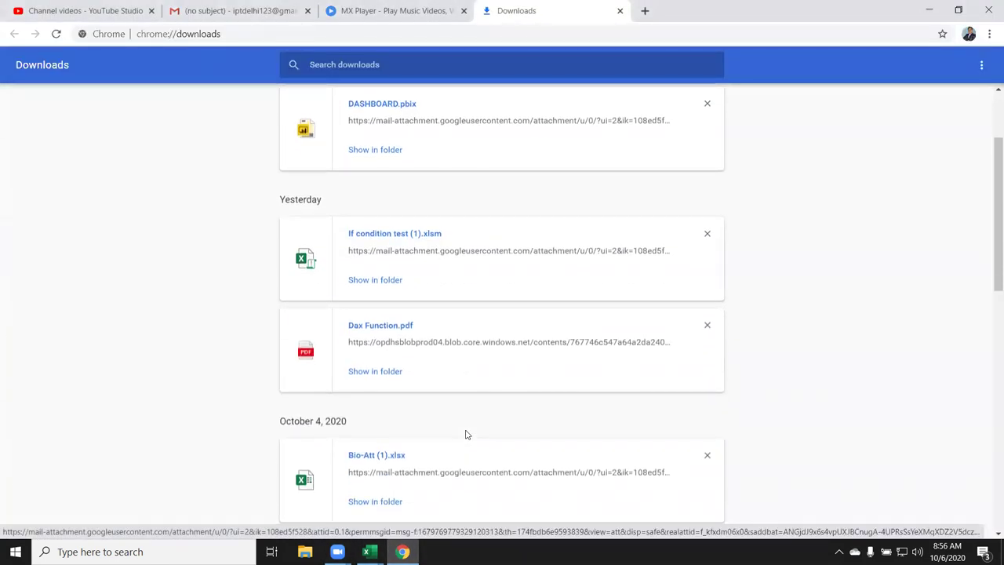
scroll(465, 434, down, 1)
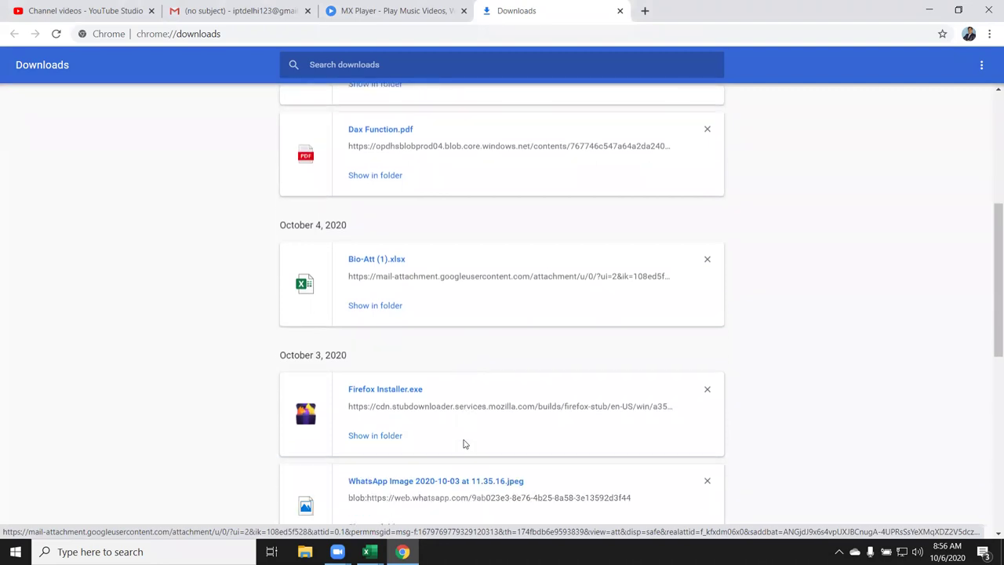
scroll(463, 442, down, 1)
scroll(463, 444, down, 2)
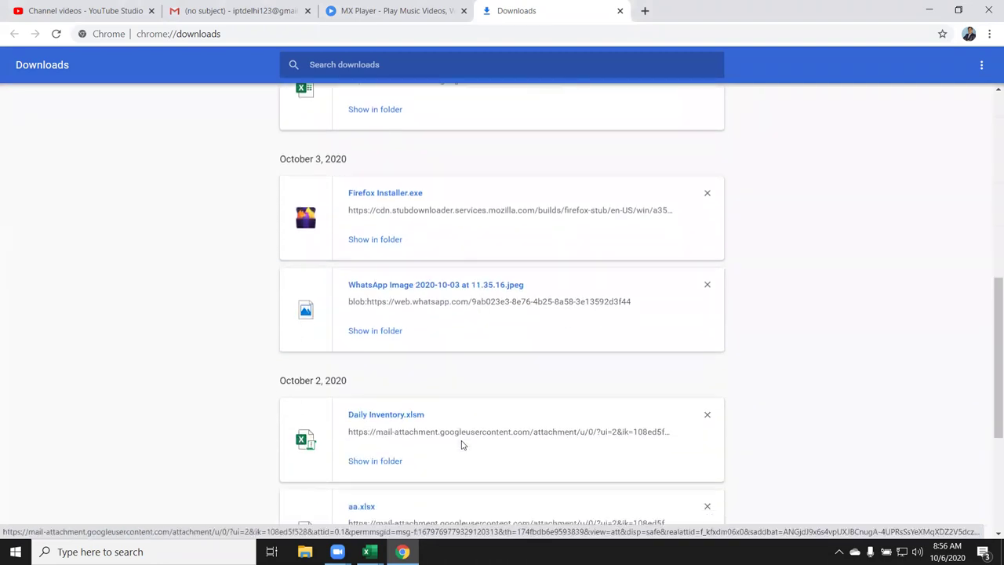
scroll(461, 445, down, 1)
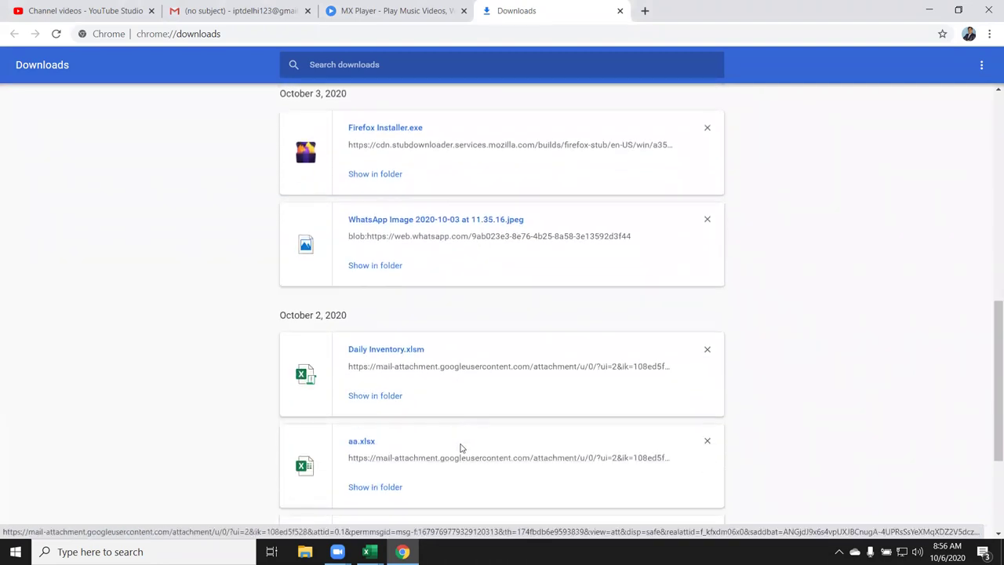
scroll(461, 448, down, 2)
scroll(460, 450, down, 1)
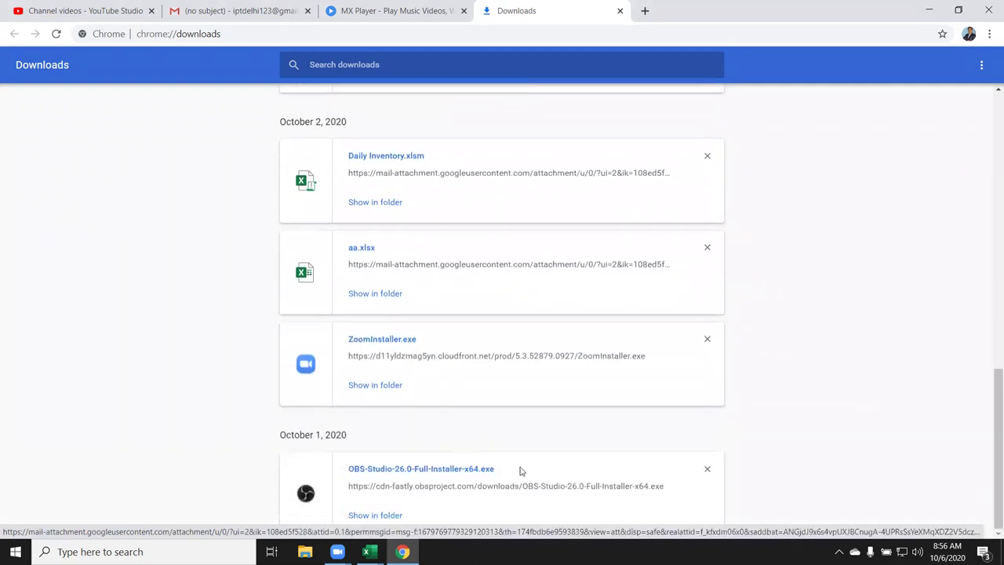
scroll(504, 457, up, 1)
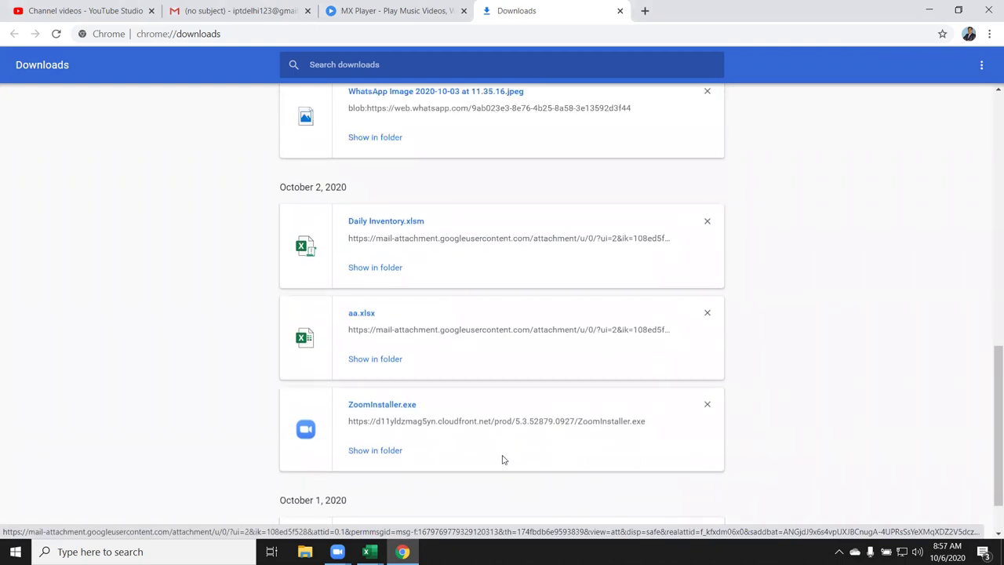
key(super)
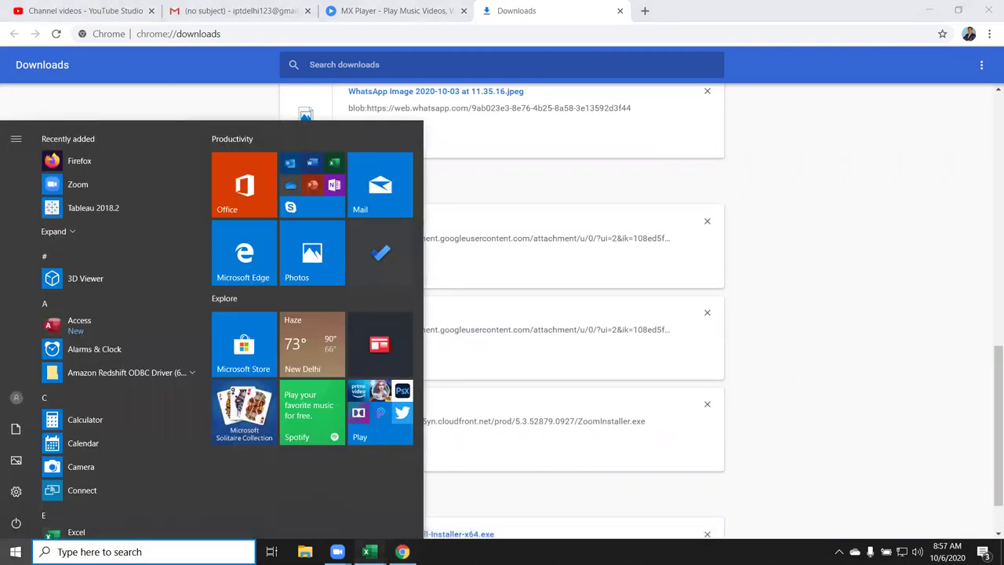
- Cancel the PivotTable setup twice, leaving Sheet6 empty with no pivot table
click(329, 510)
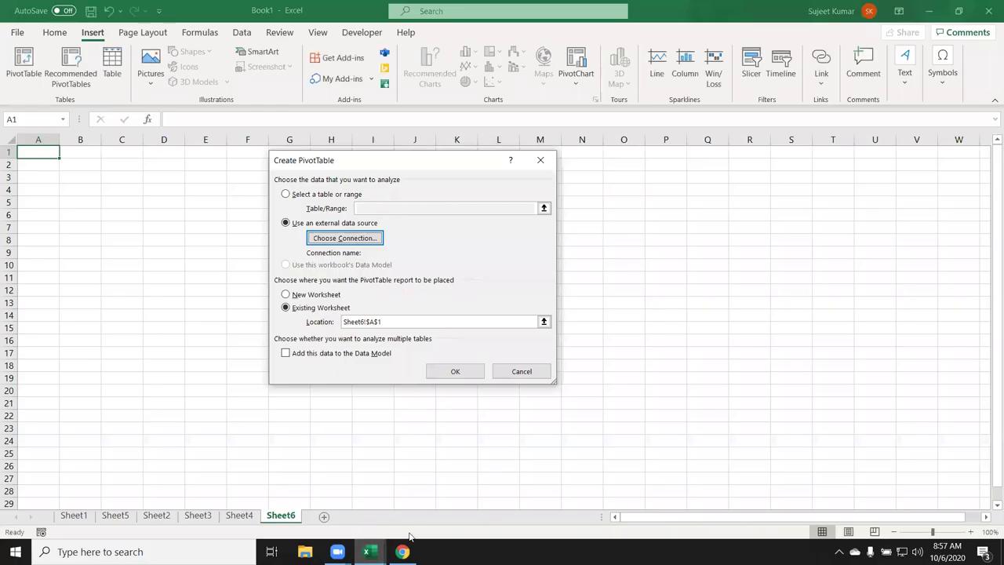
click(541, 160)
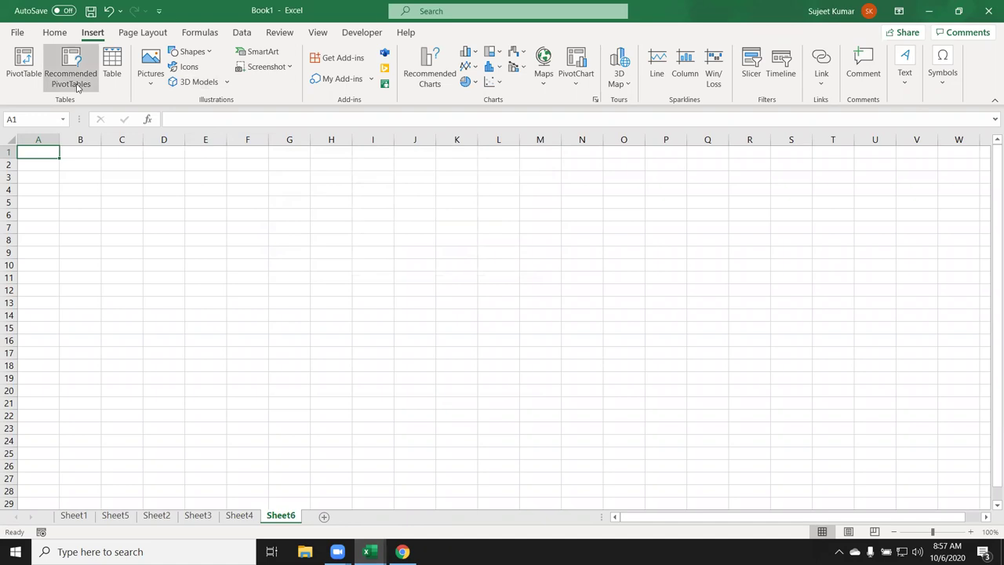
click(23, 67)
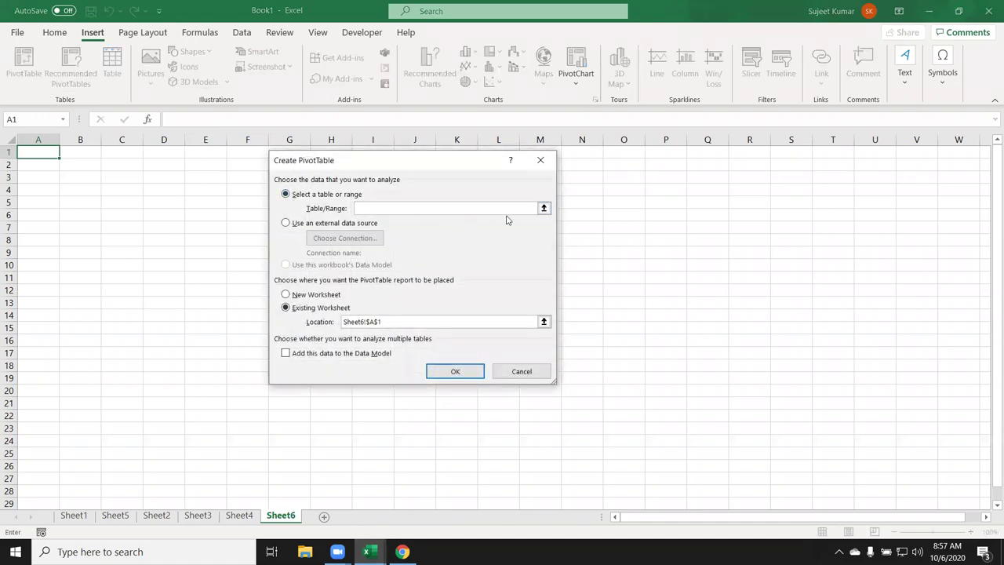
click(540, 160)
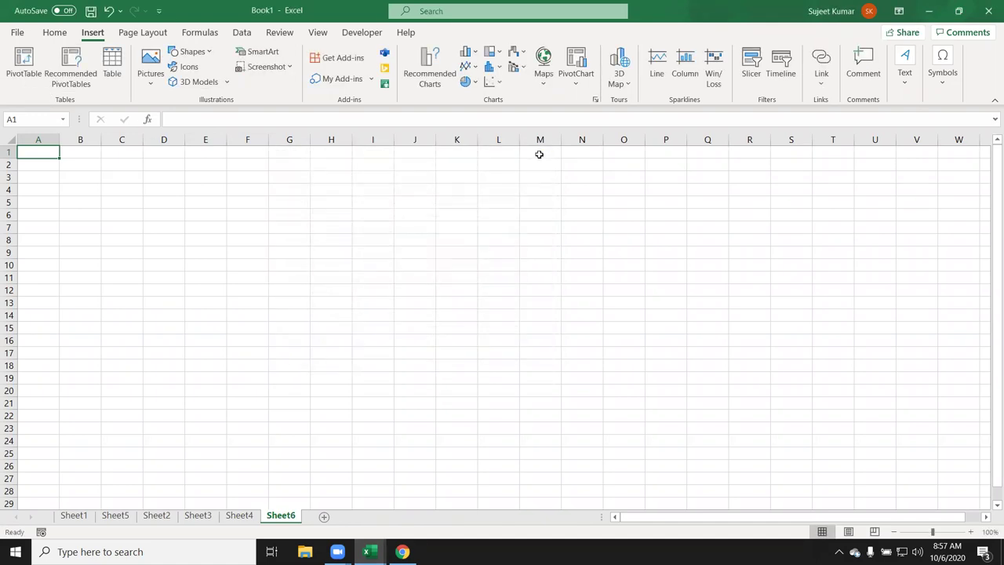